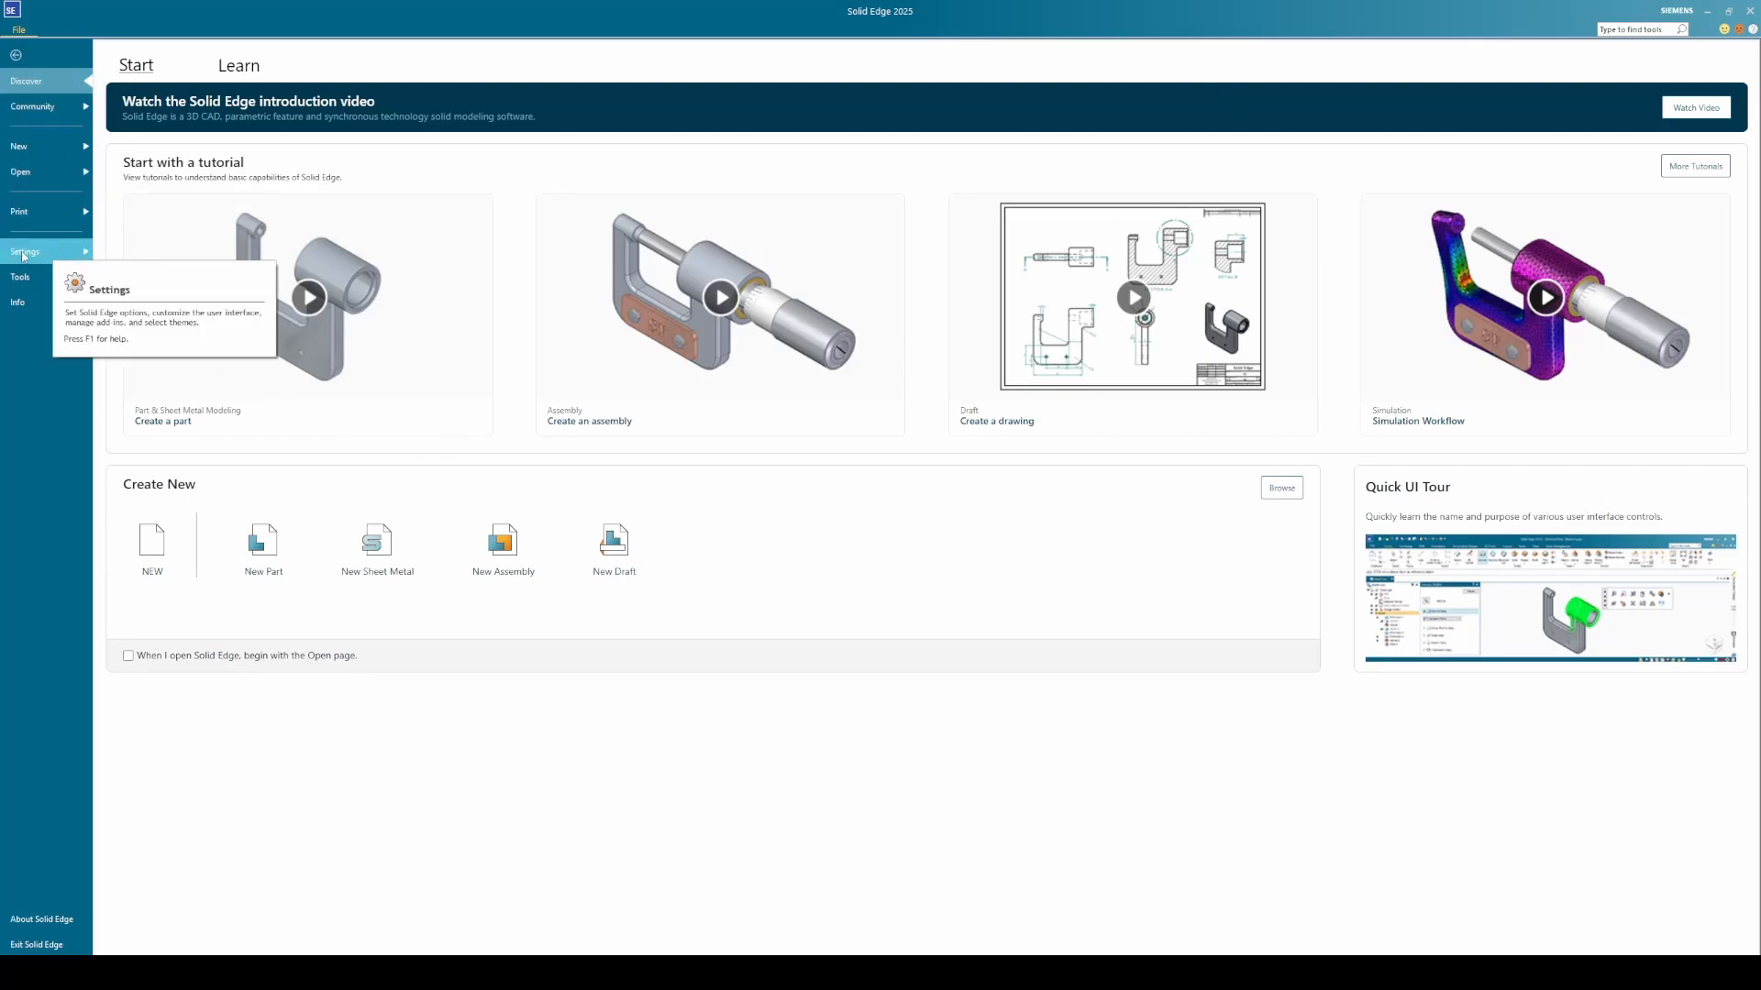
Open the Solid Edge options and examine the file locations for the property seed file and user templates.
left_click(23, 253)
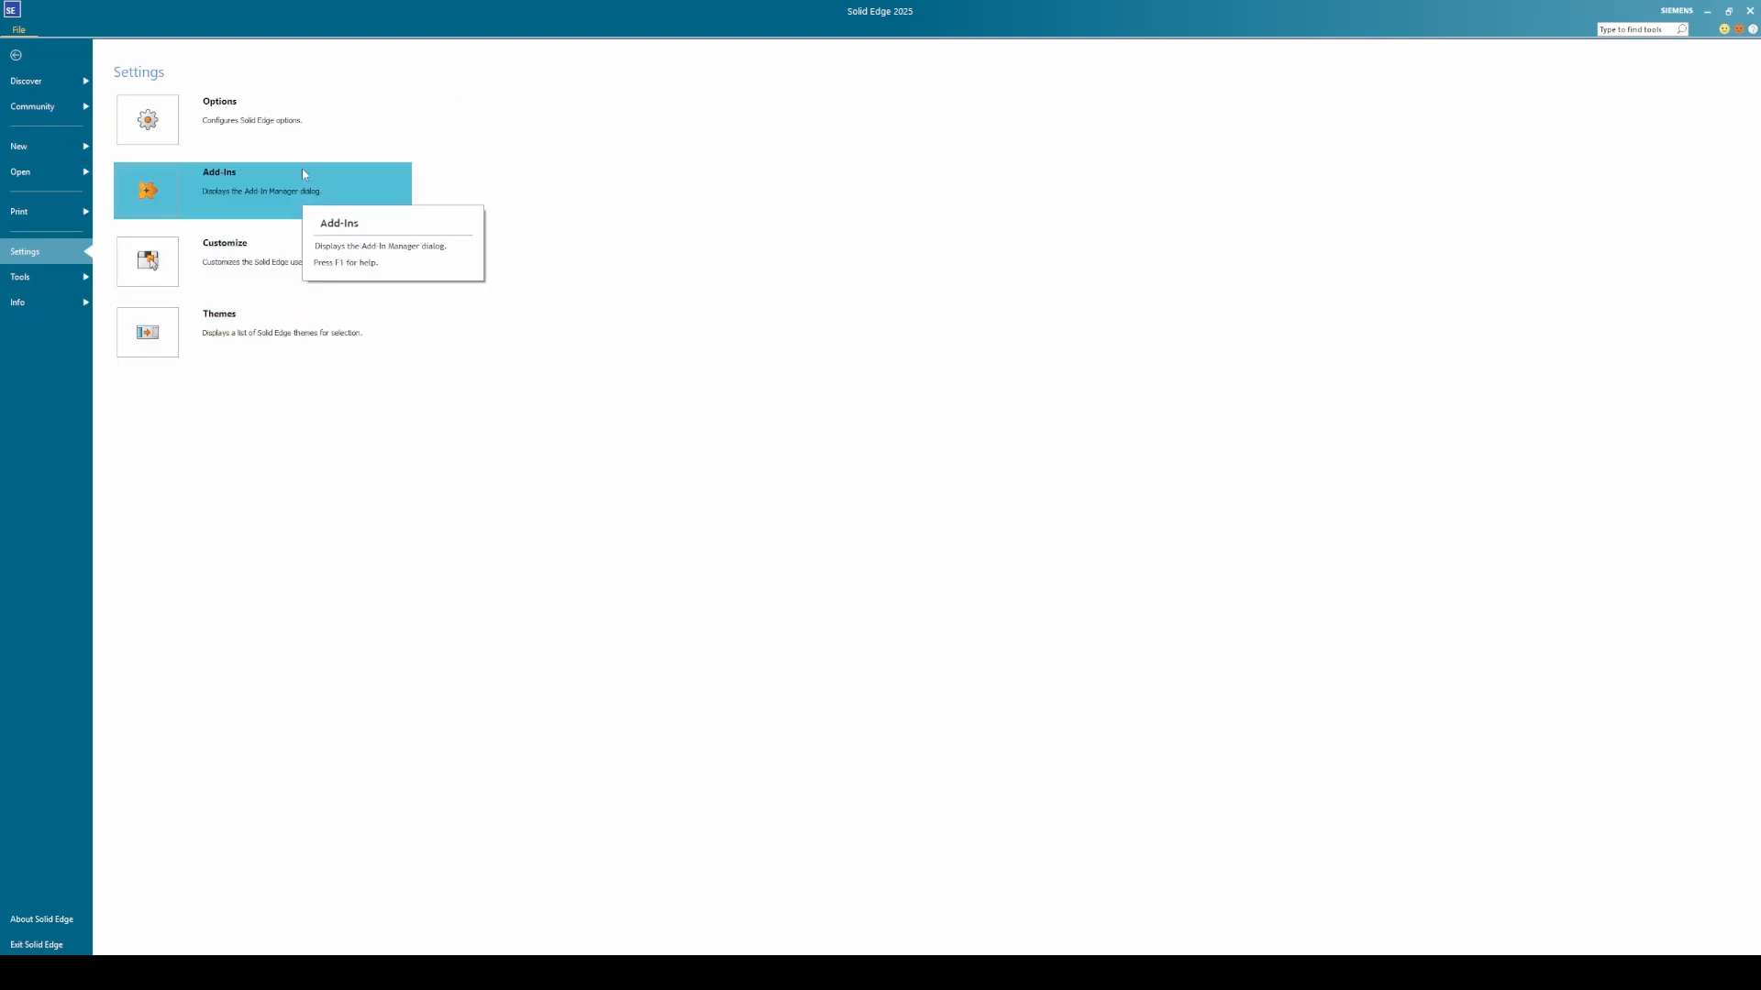
left_click(231, 106)
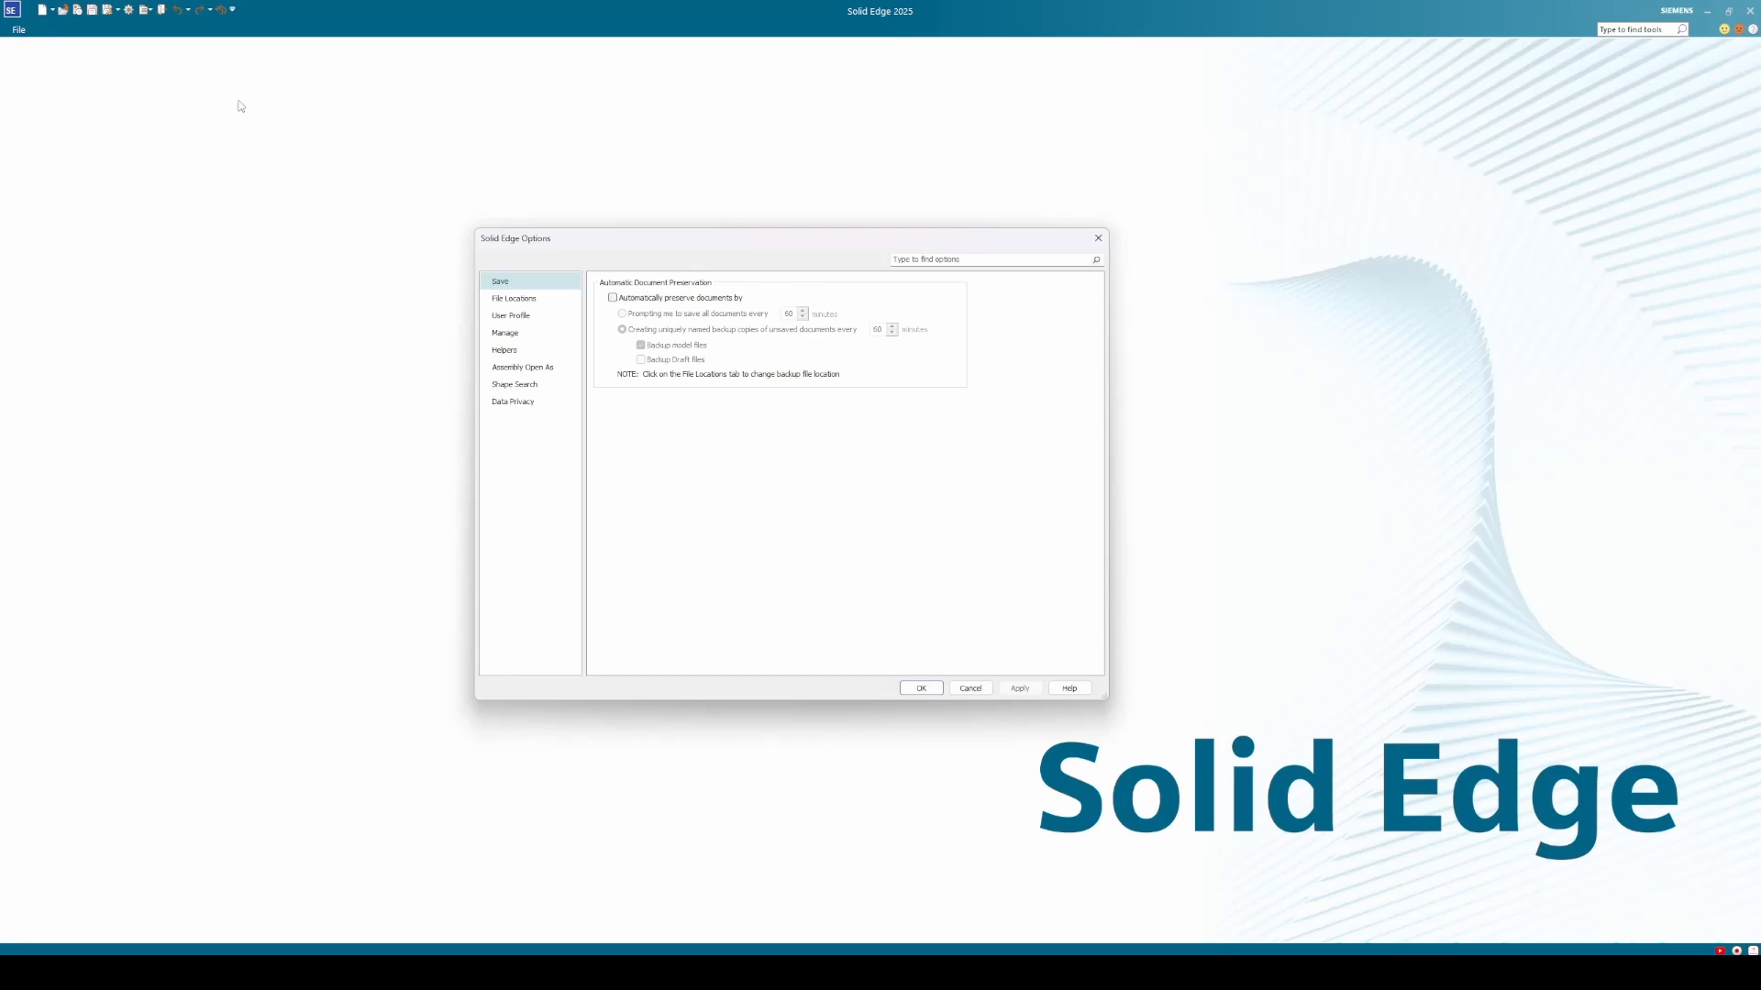
left_click(522, 300)
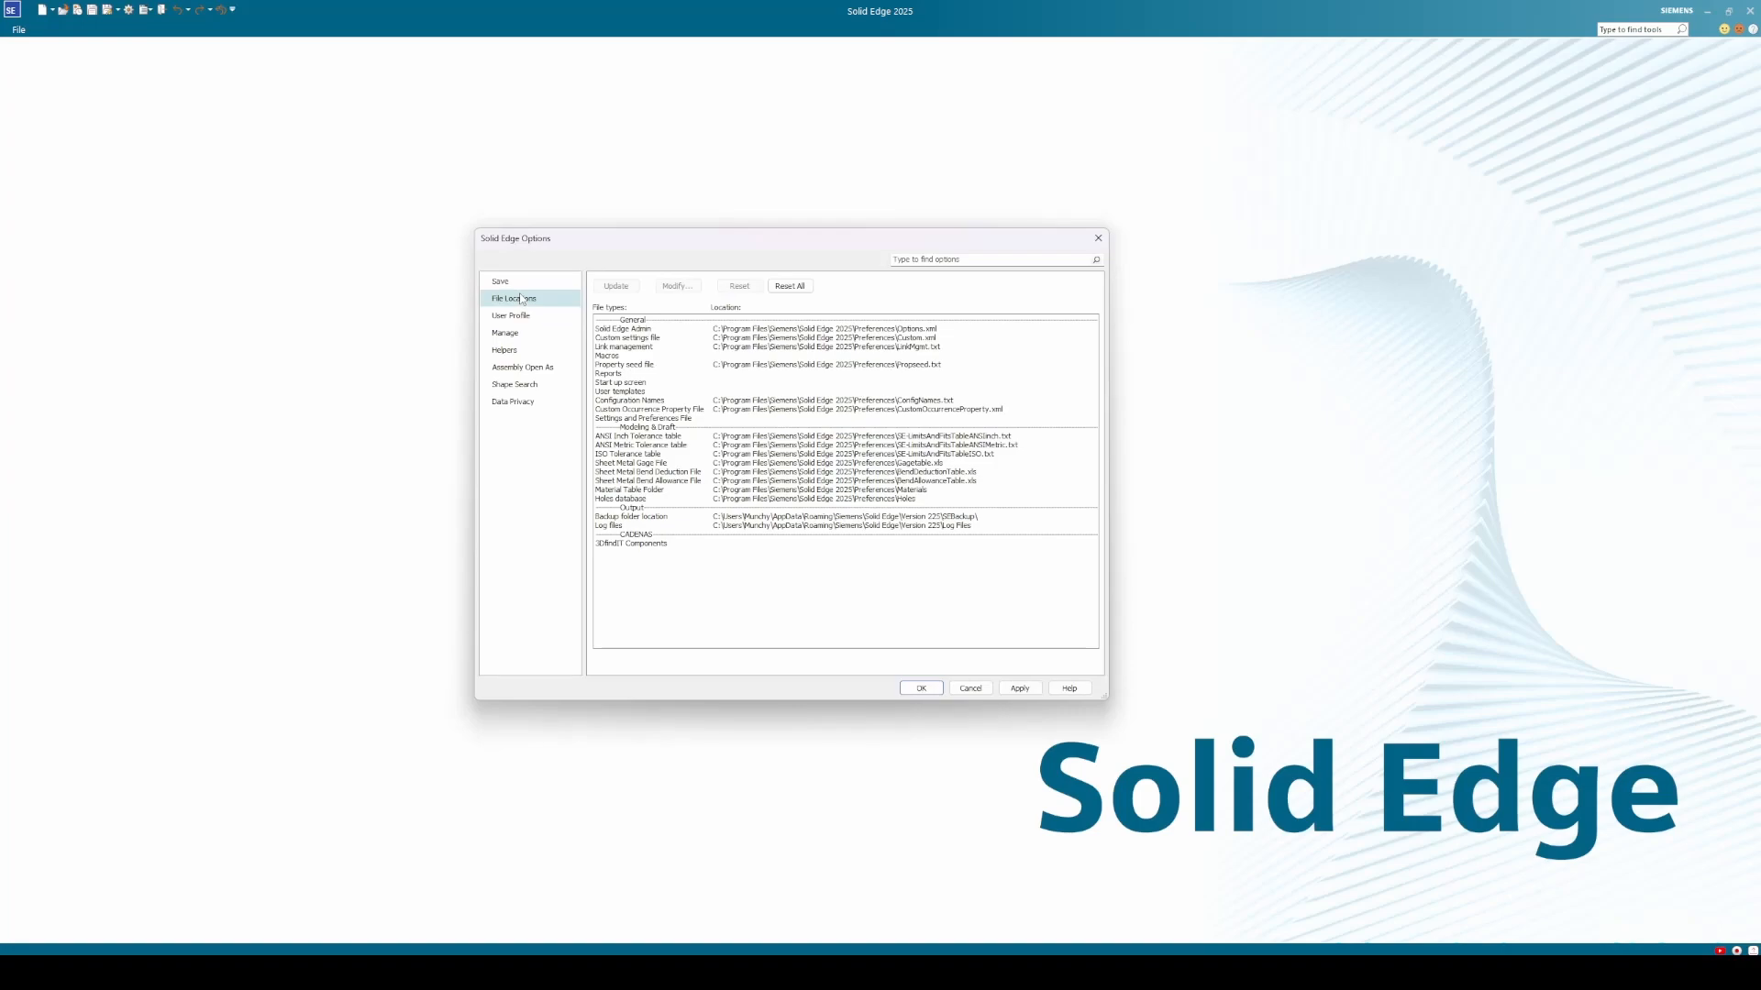
left_click(619, 367)
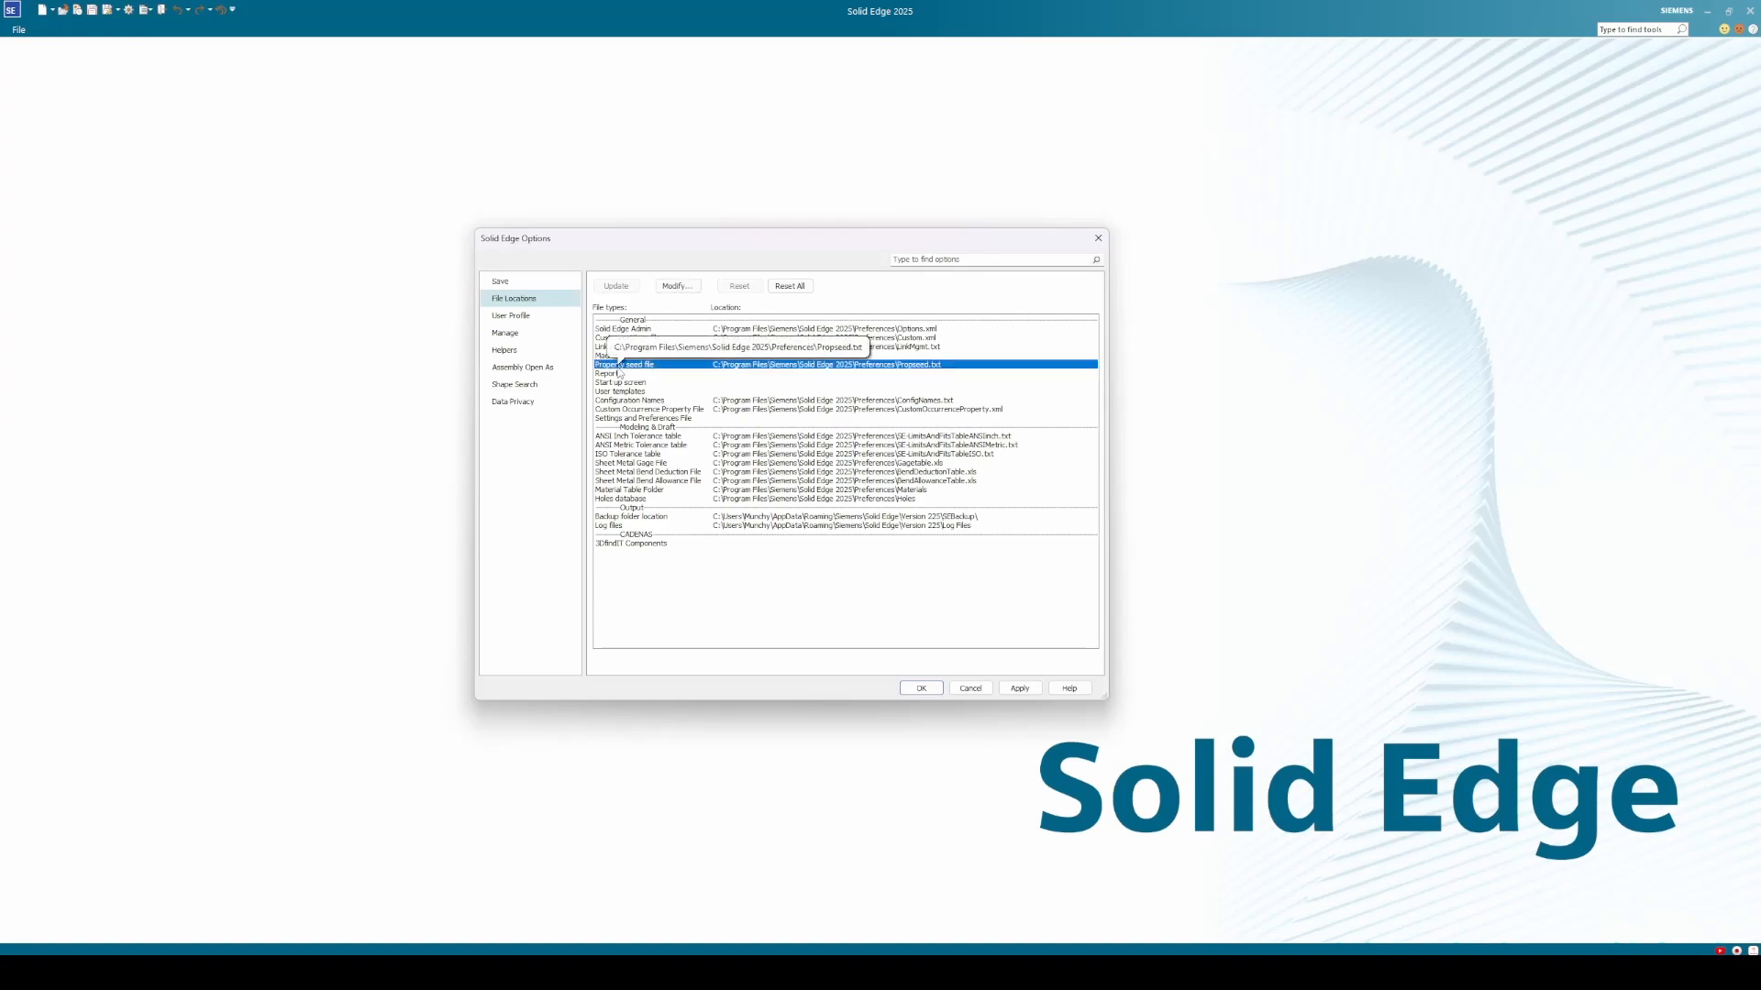
left_click(618, 393)
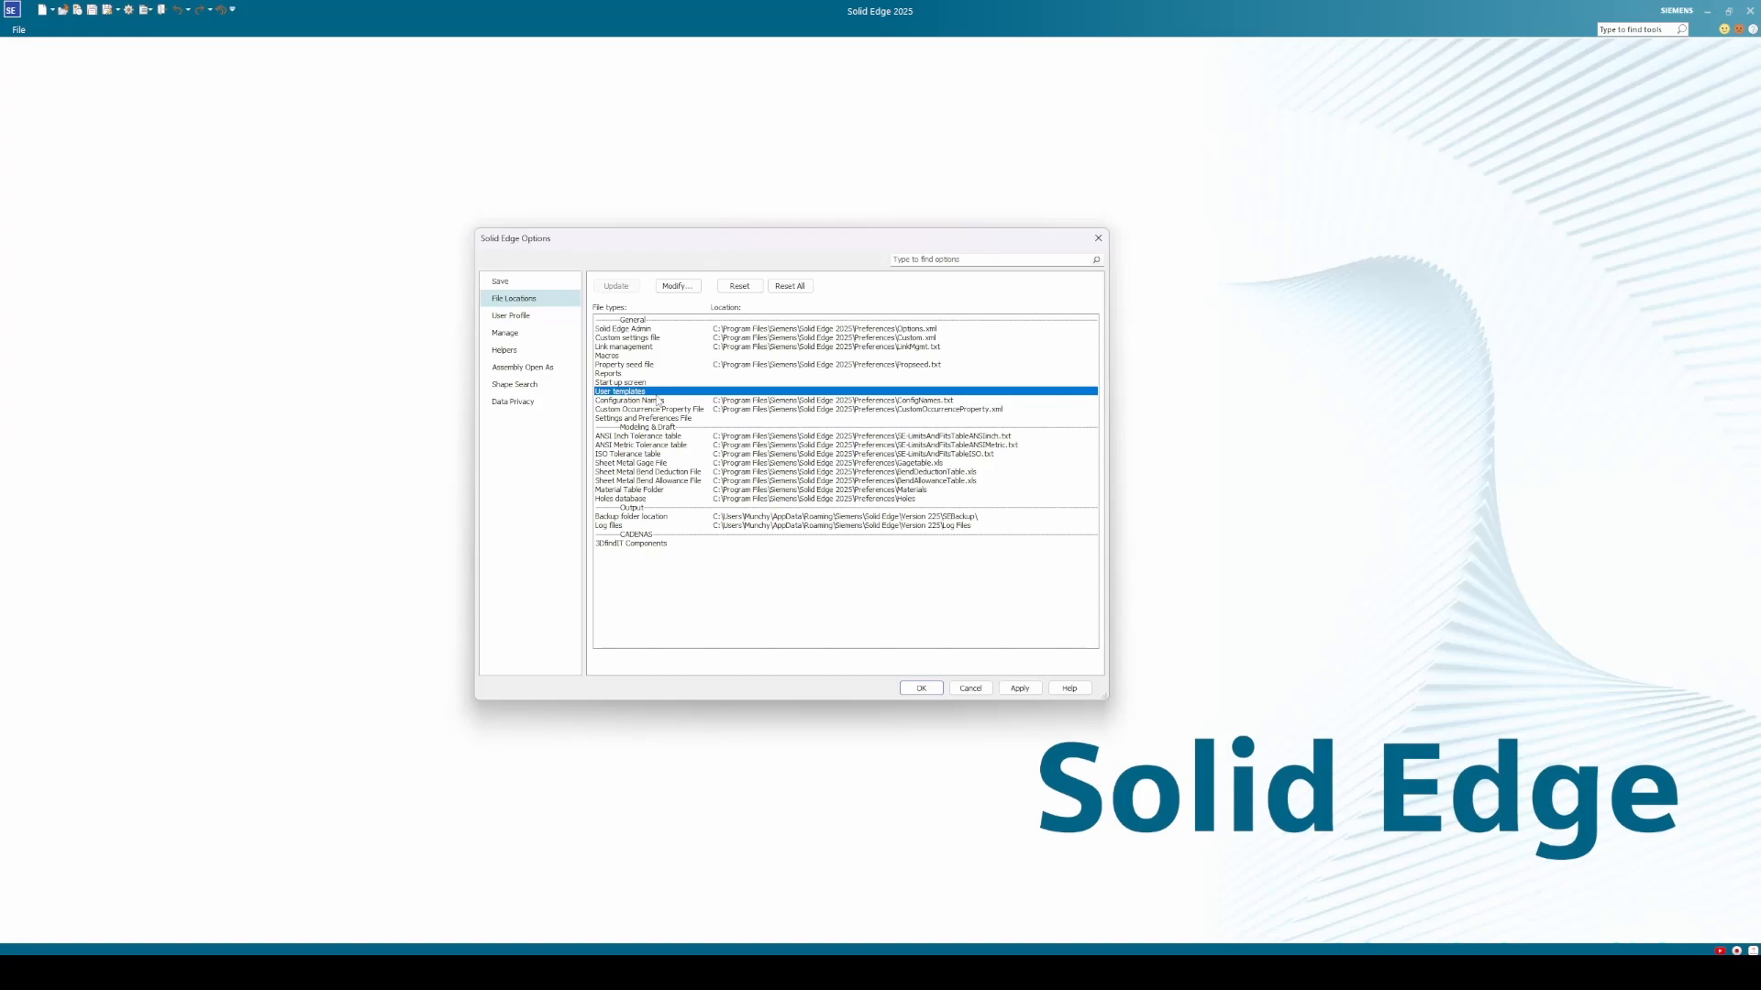
Open the property seed file propseed.txt, read its standard and custom property sections, and close it.
left_click(598, 365)
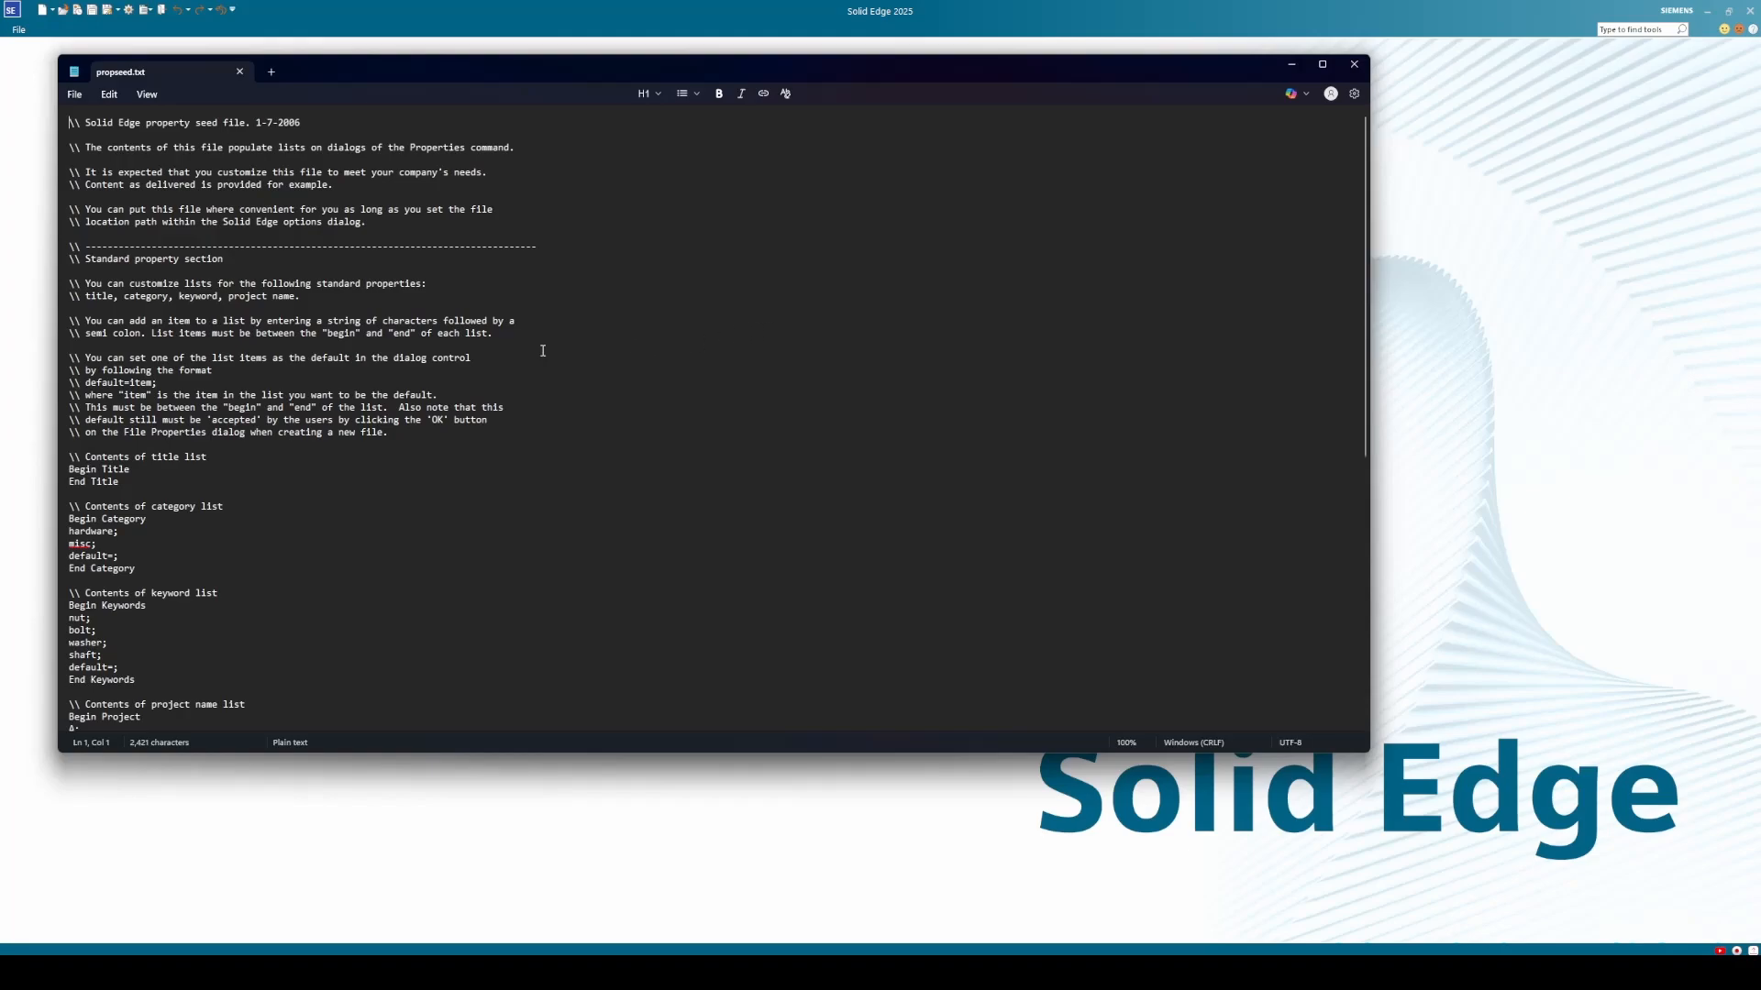
scroll(378, 418, "down", 10)
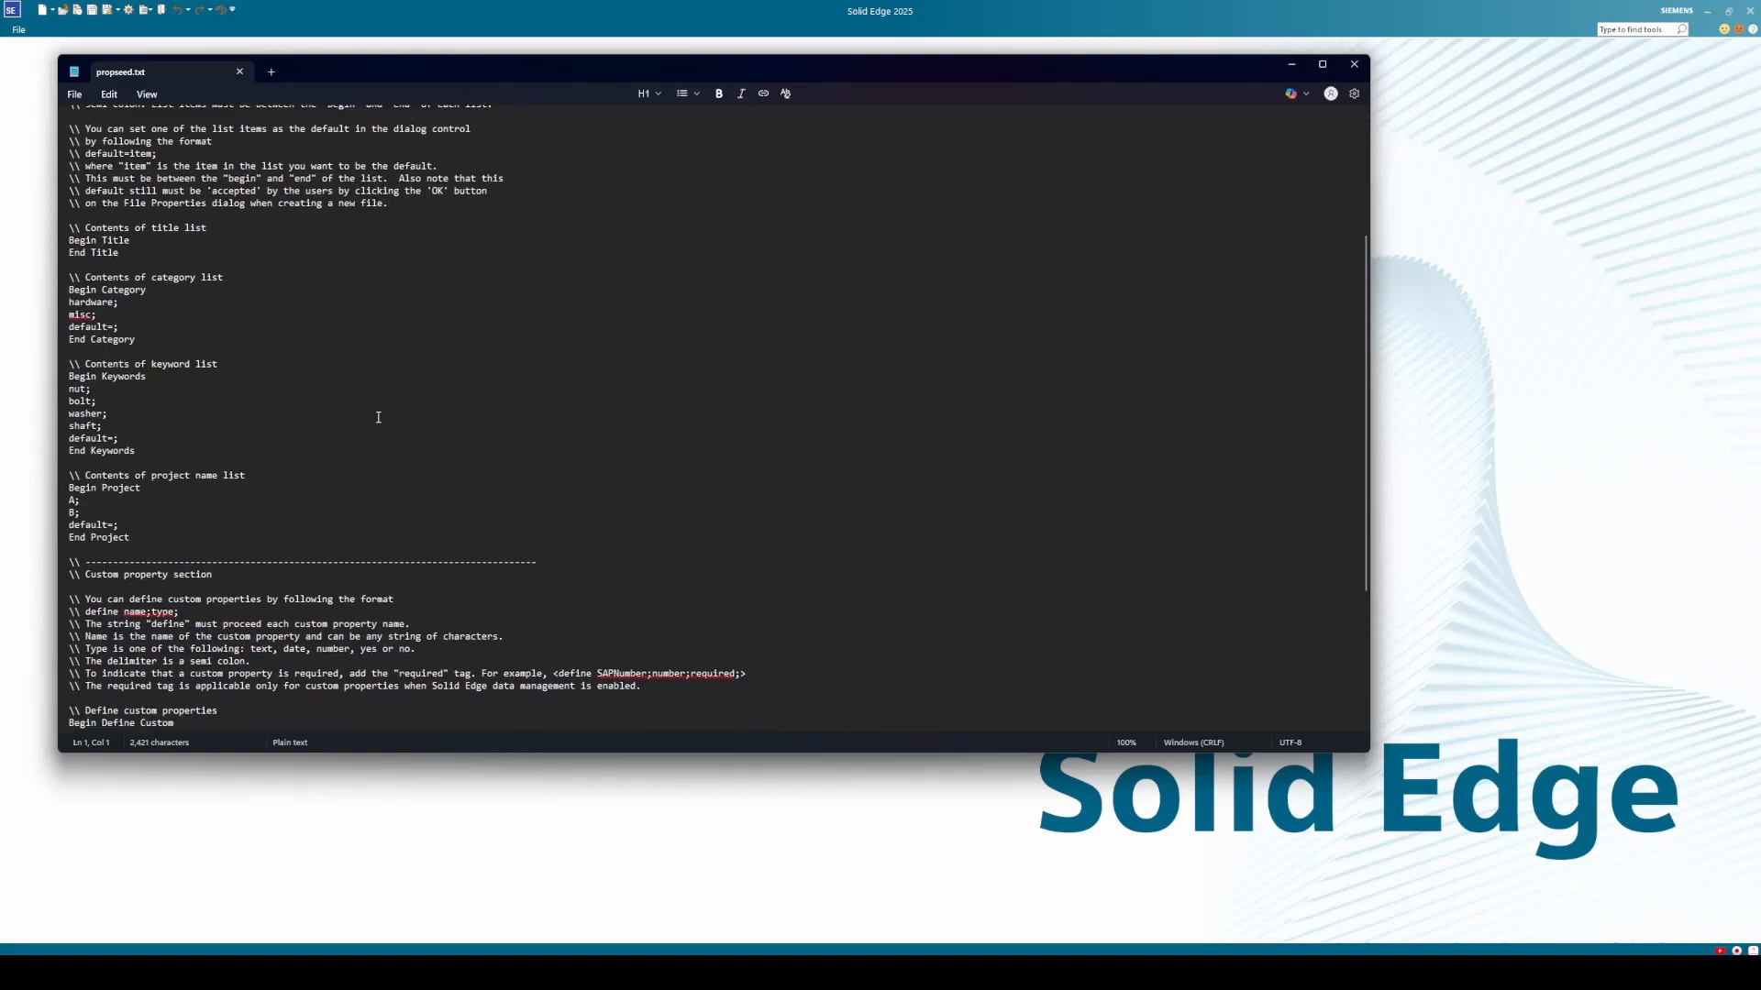
scroll(378, 417, "down", 2)
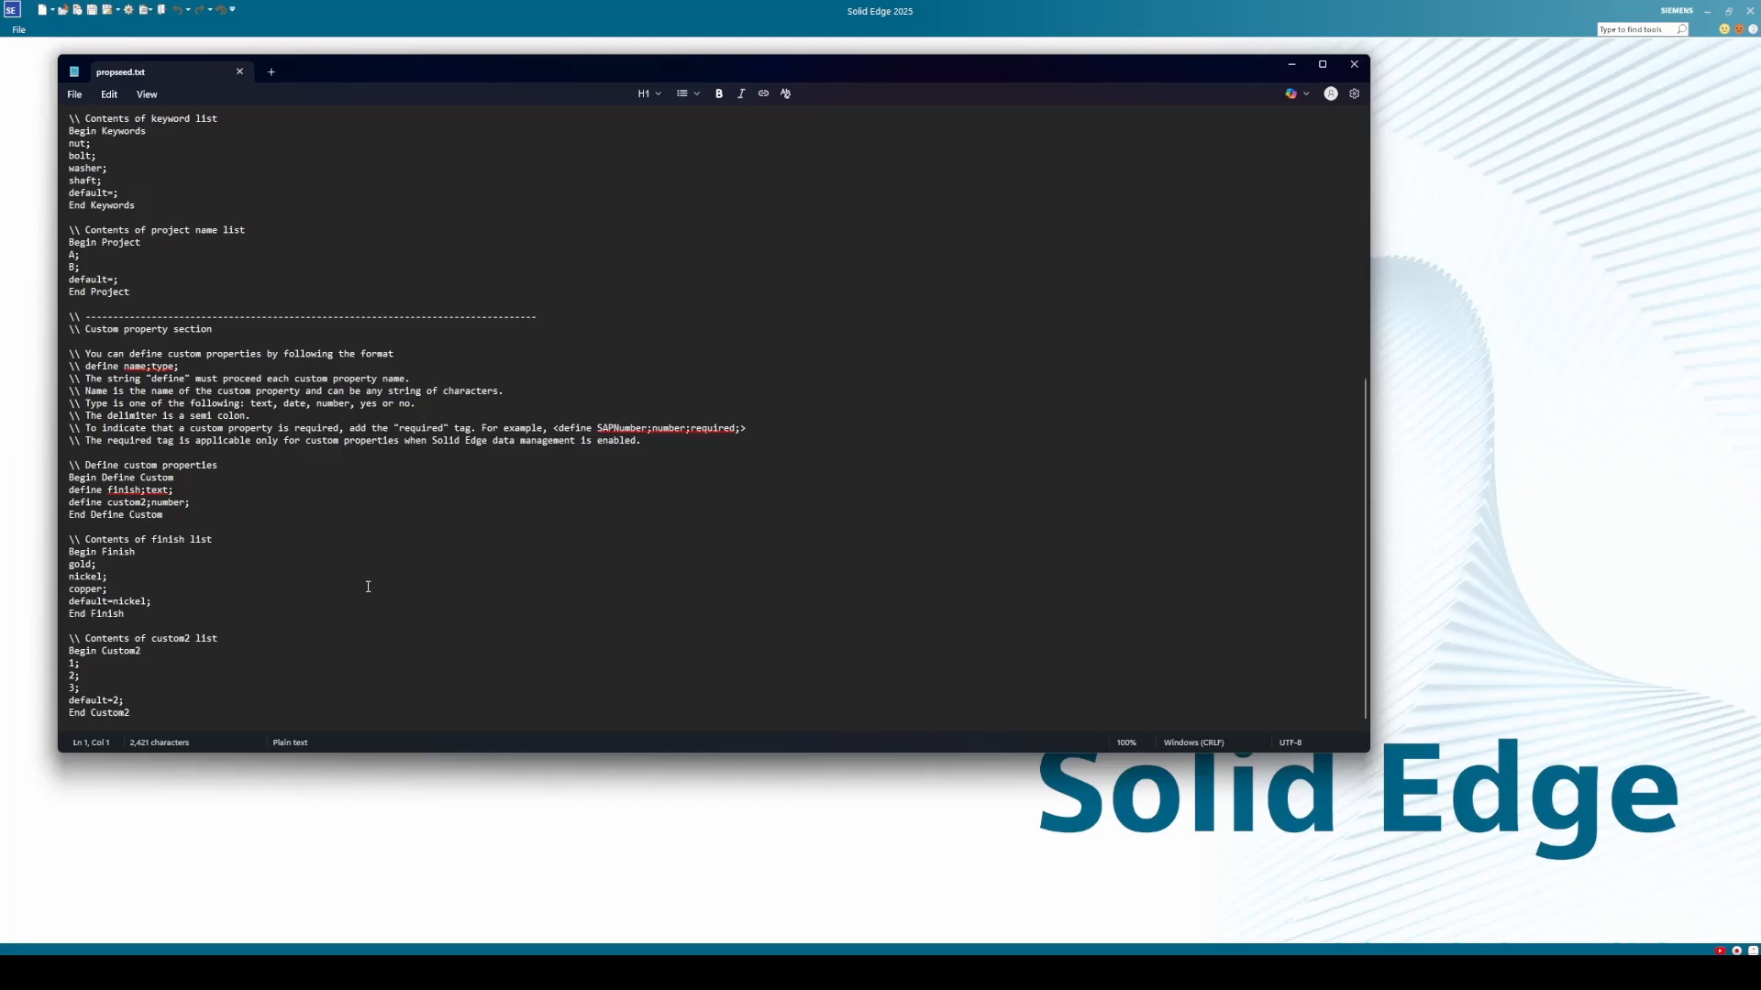
left_click(1352, 64)
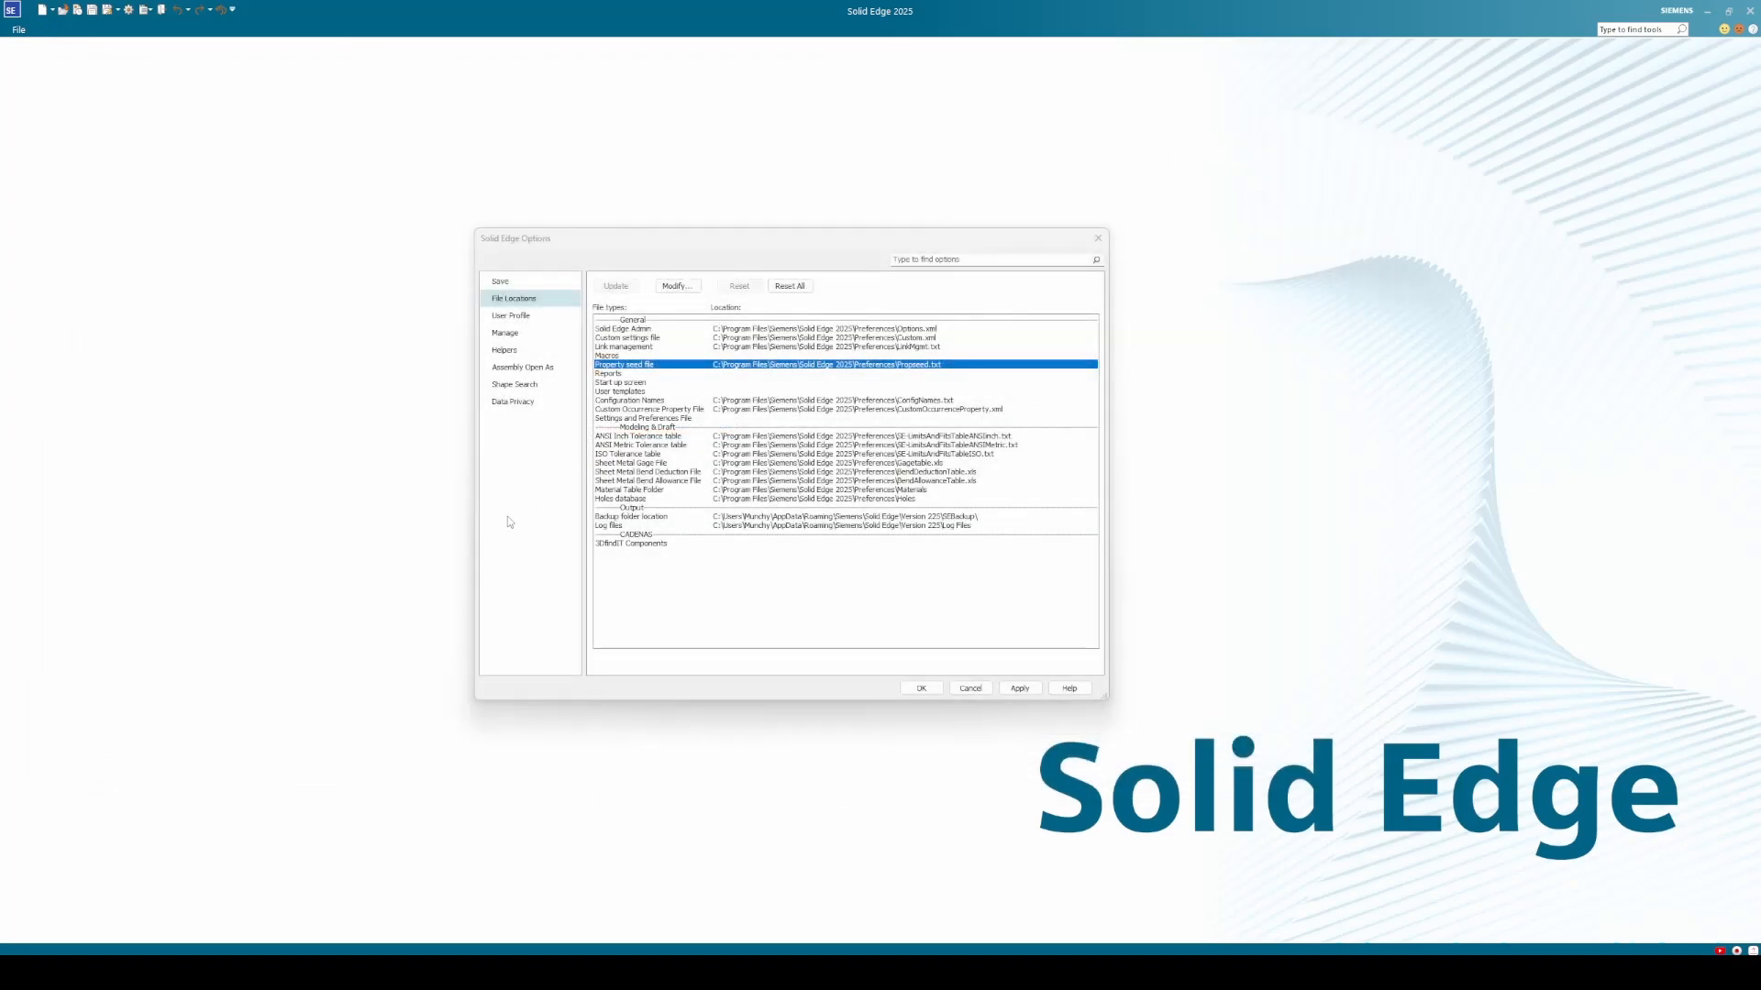
Look through the User Profile and Manage options, and set Solid Edge to start with the Open page in the Helpers options.
left_click(514, 319)
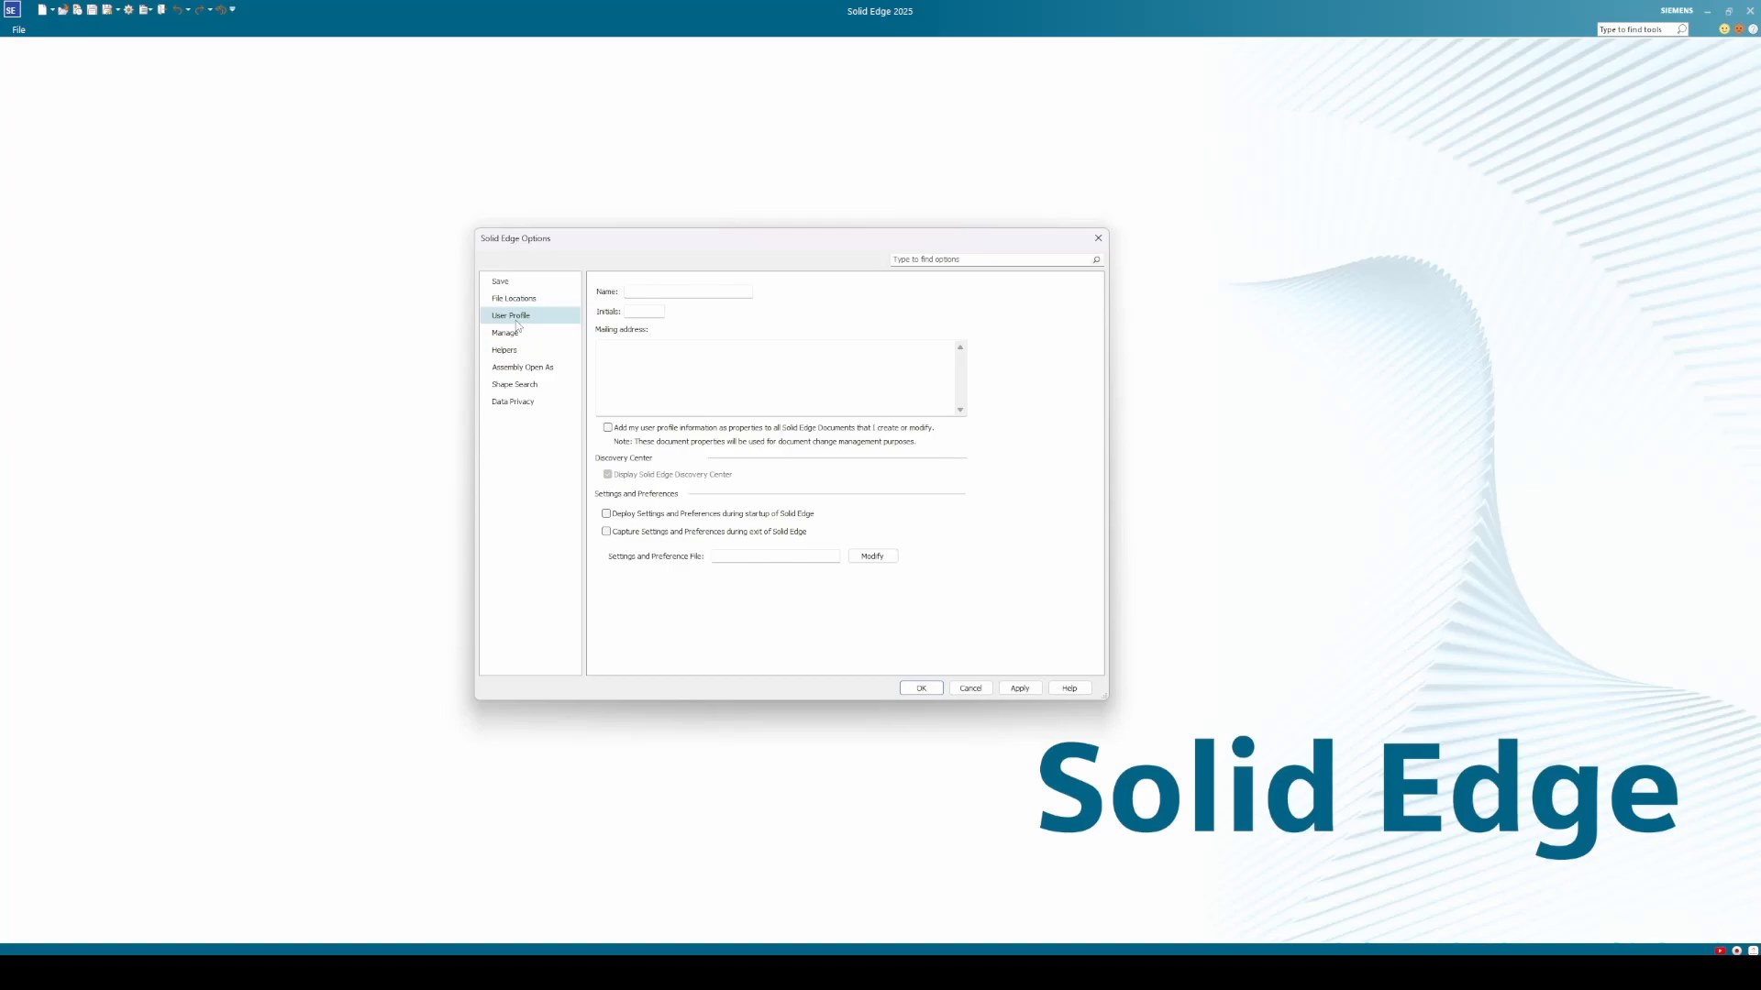
left_click(496, 336)
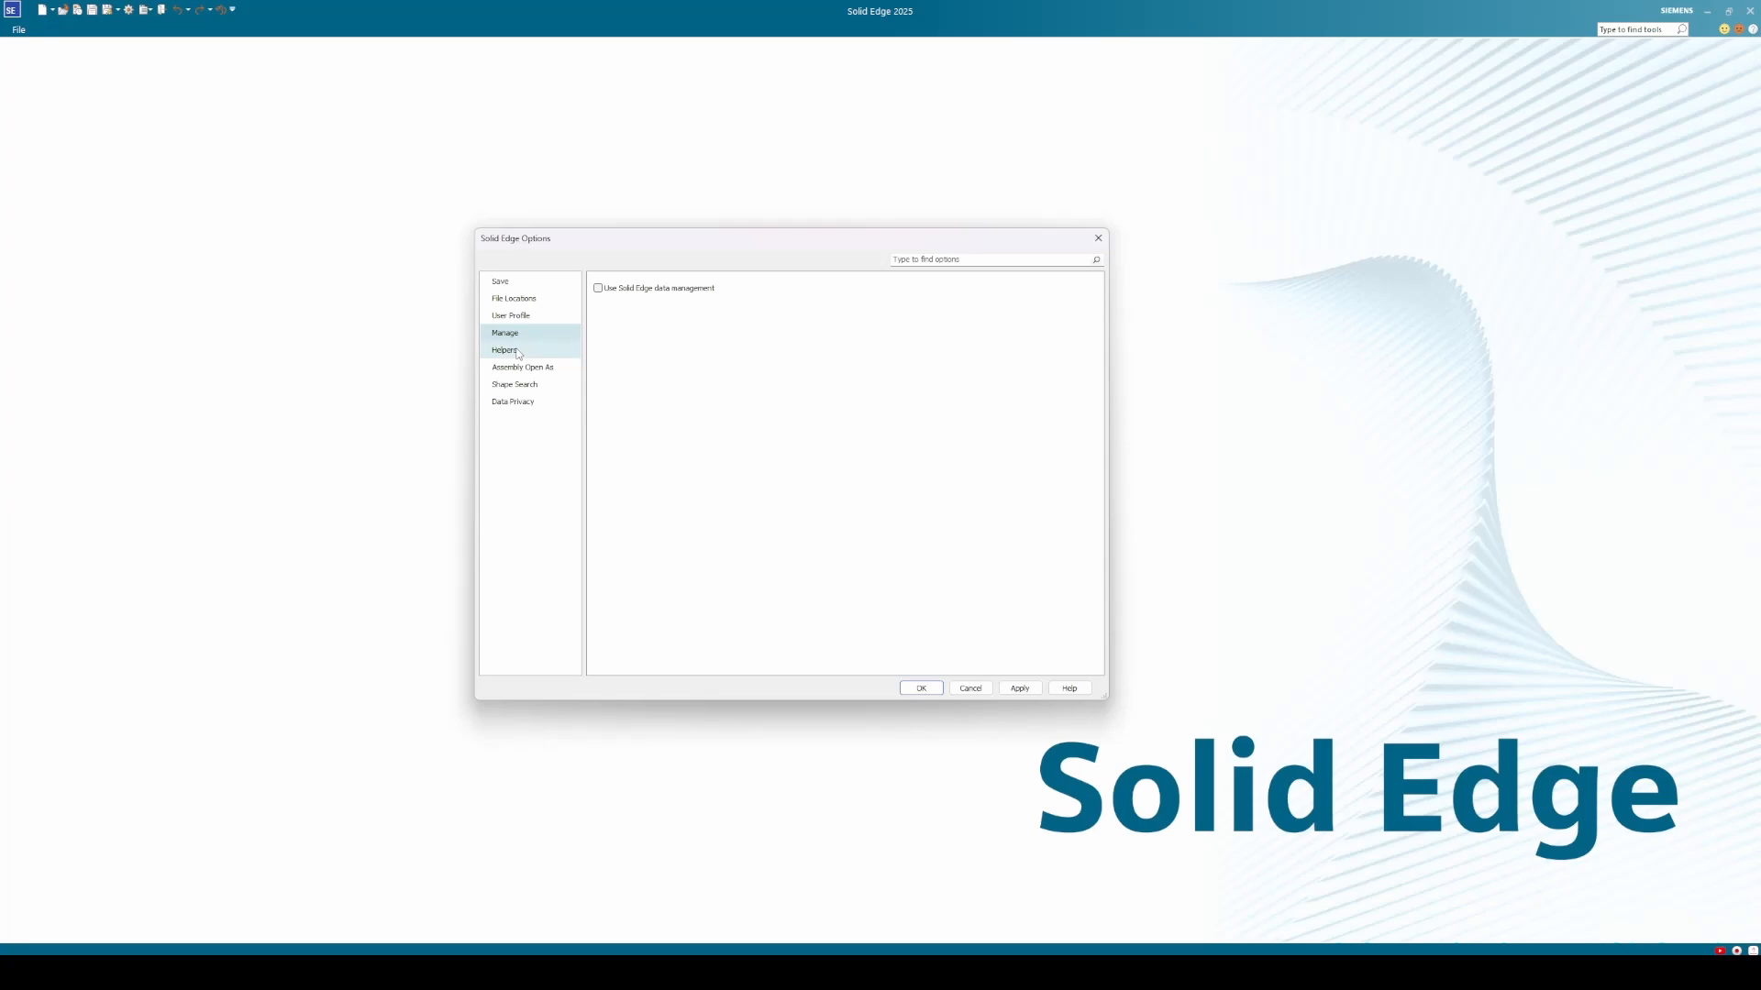
left_click(517, 351)
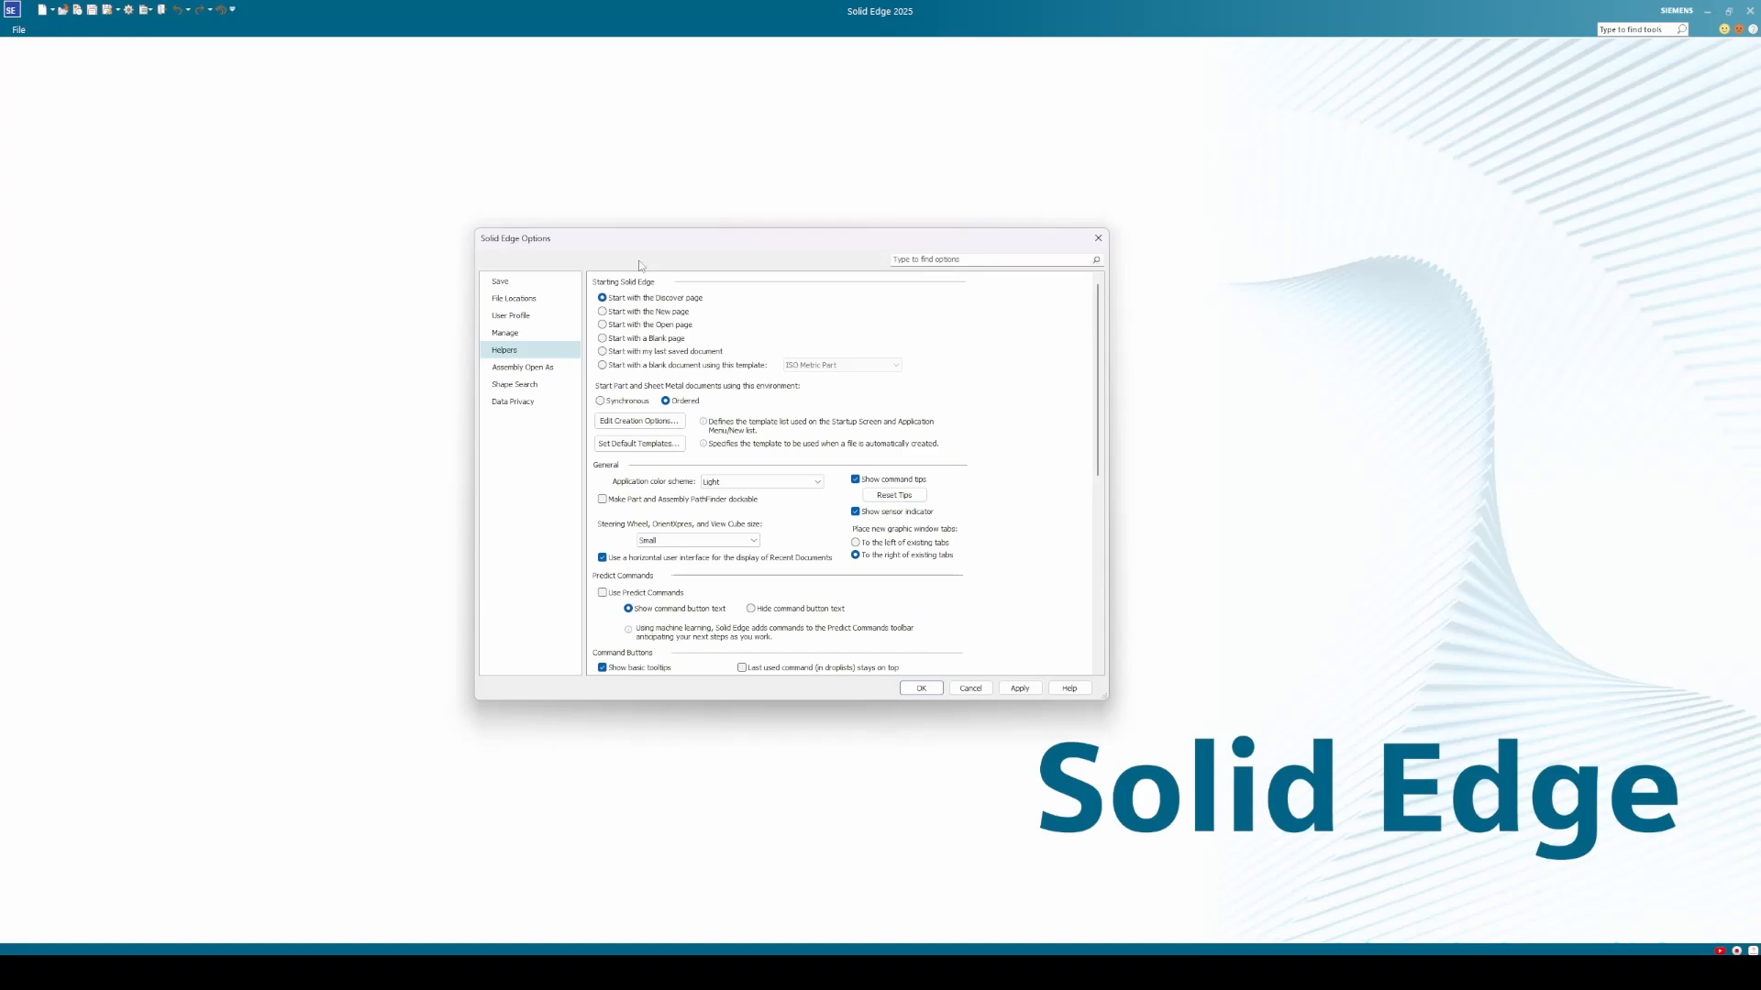
left_click(668, 328)
Edit the template creation options, view the ANSI Inch templates, and choose the ISO Metric standard template list.
left_click(673, 424)
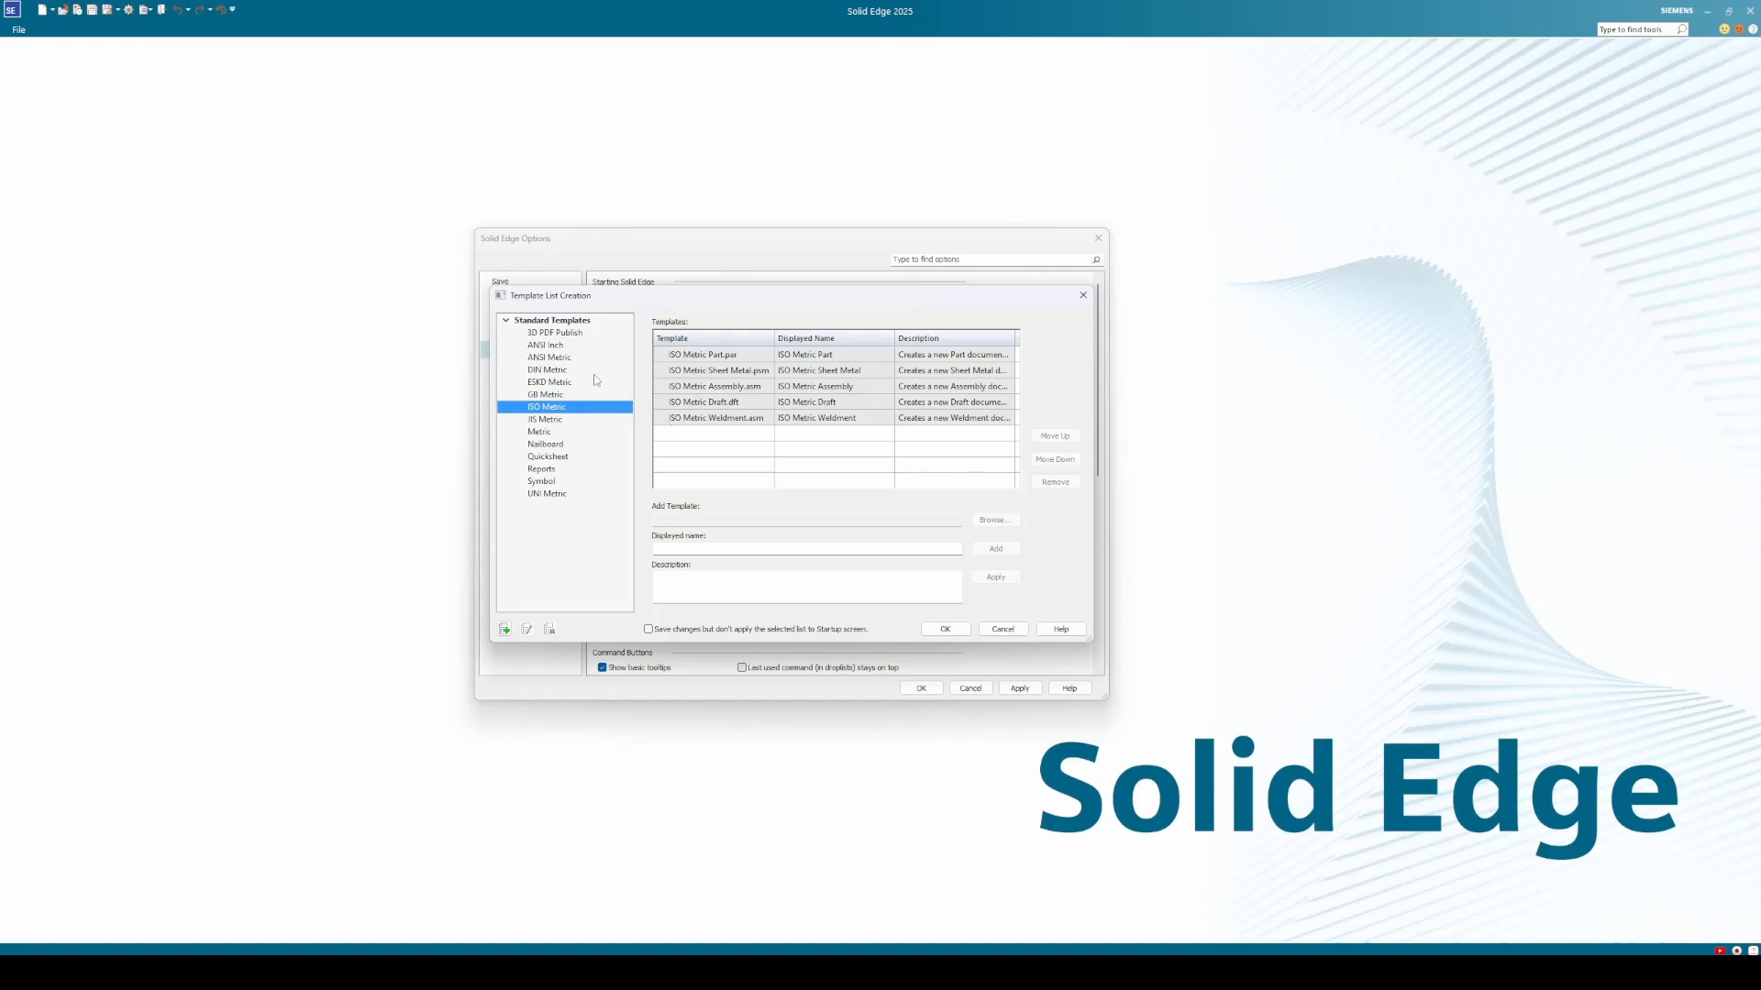
left_click(550, 346)
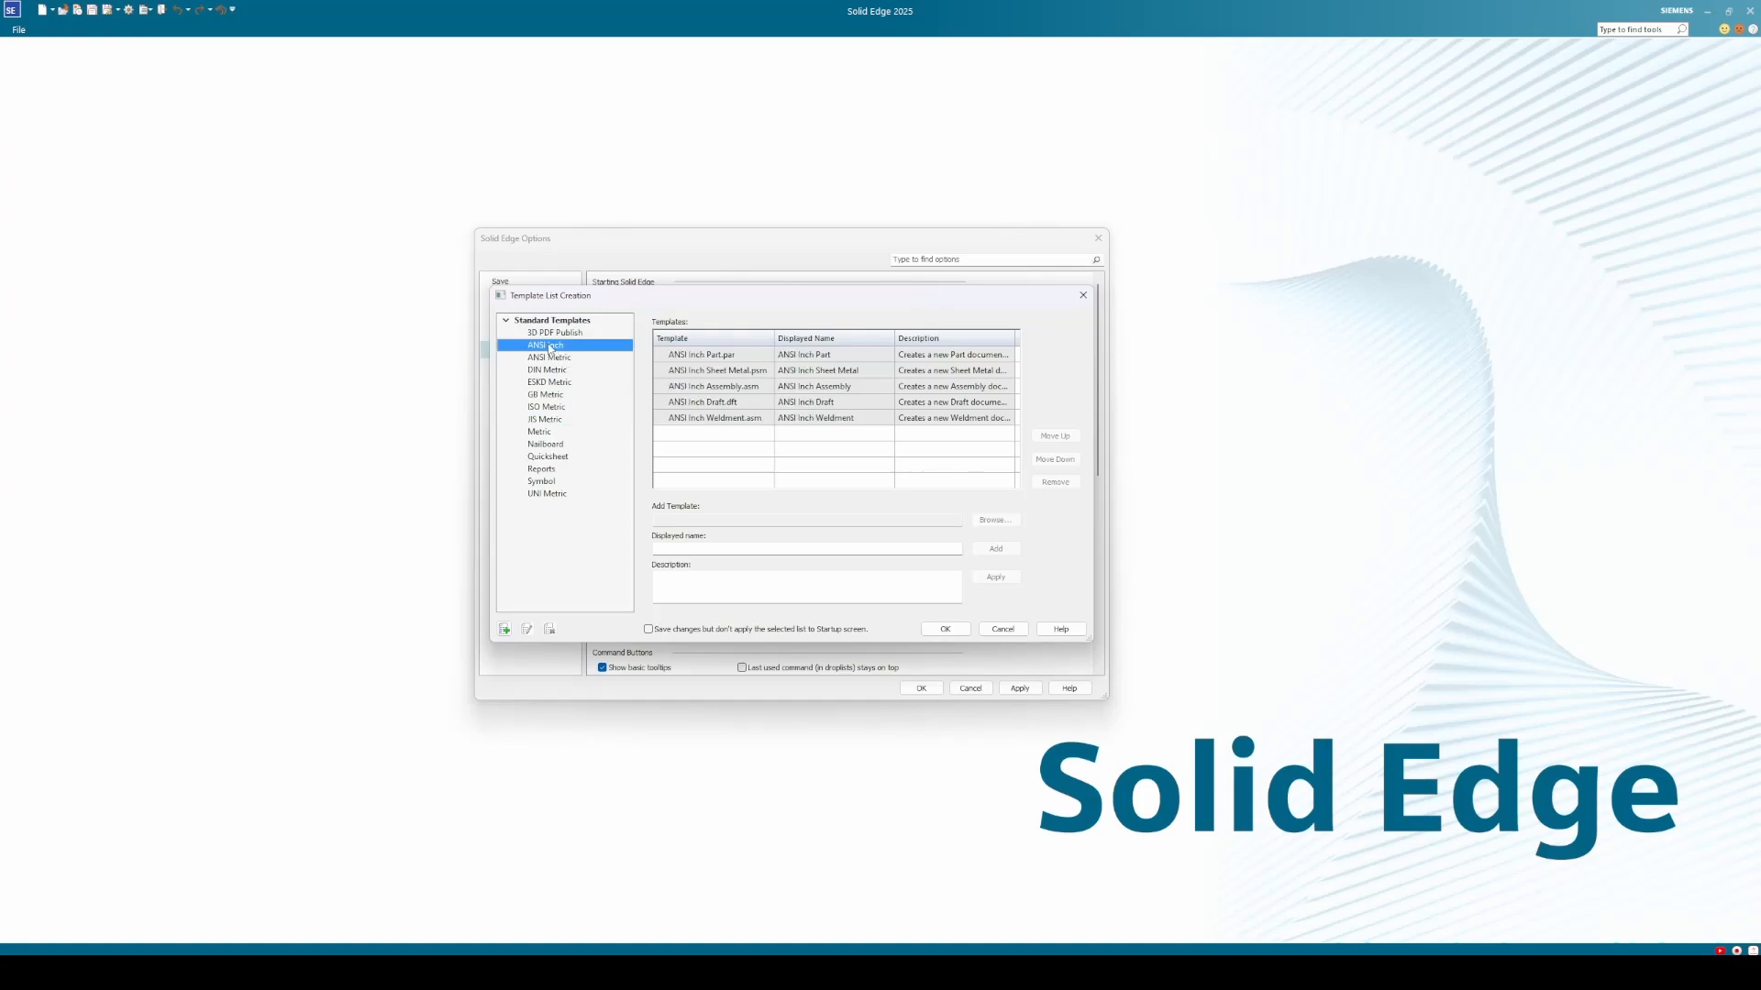
left_click(546, 407)
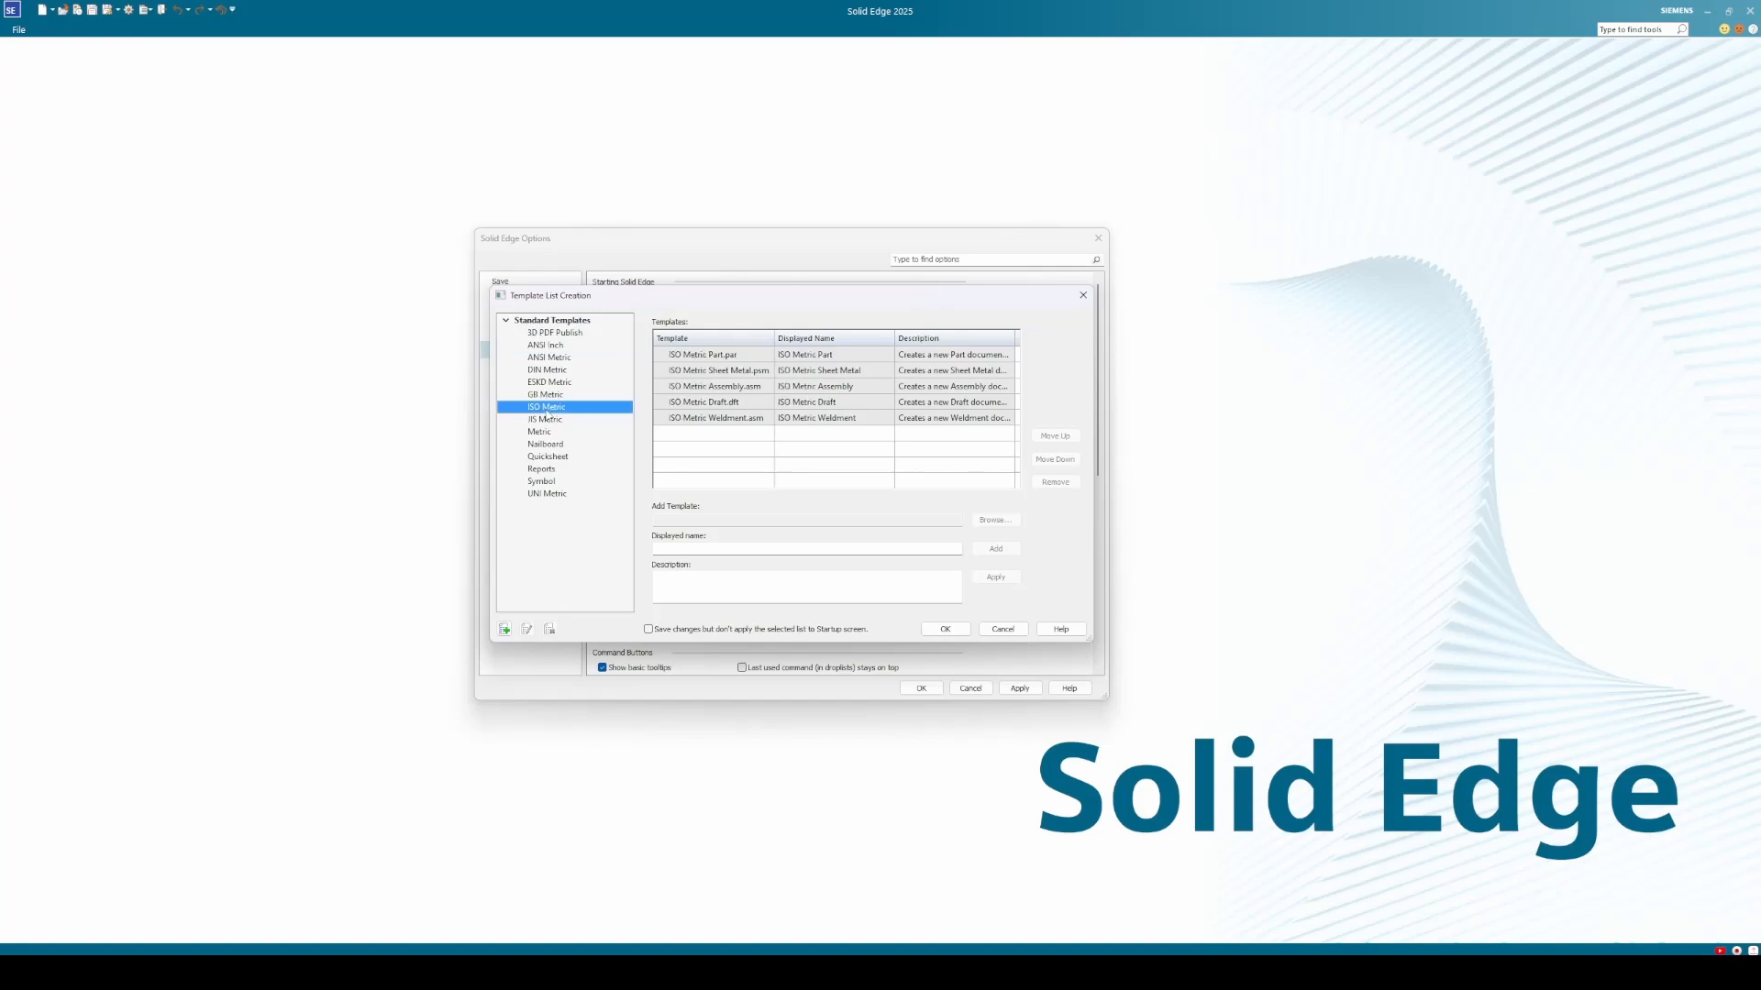
left_click(945, 630)
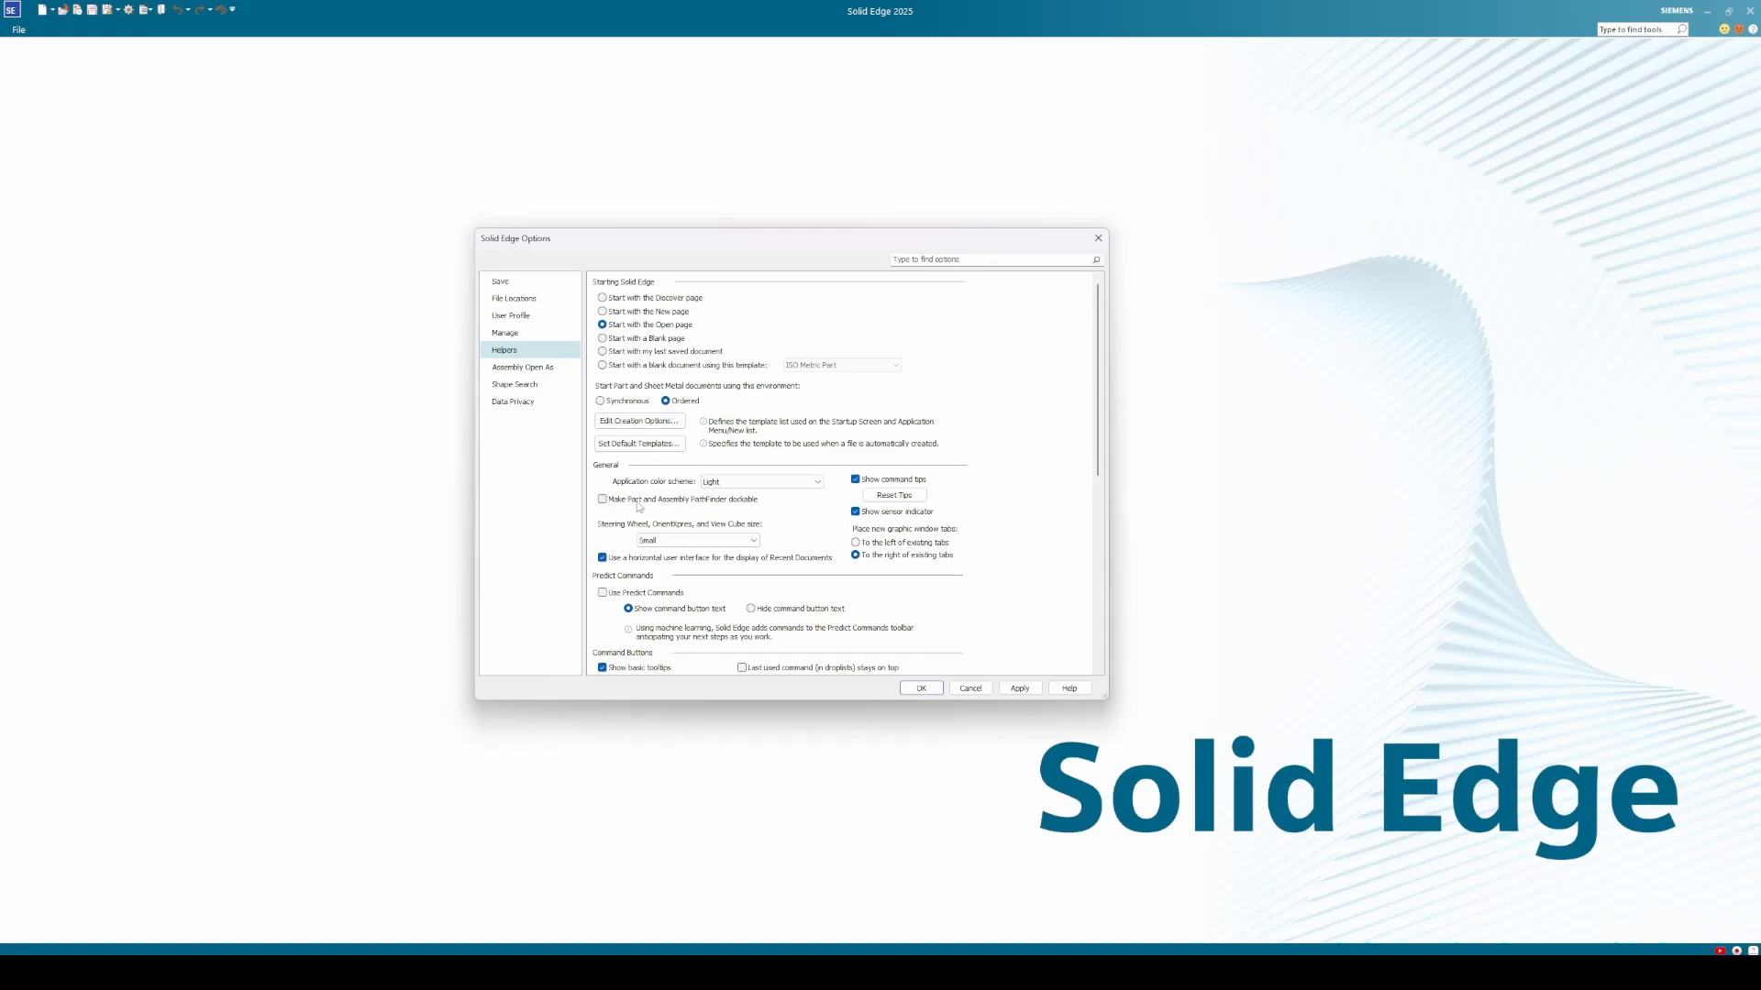
Make the Part and Assembly PathFinder dockable and keep Use Predict Commands off.
left_click(639, 504)
left_click(623, 594)
left_click(664, 596)
Shorten the radial menu's gesture drag distance and set the radial menu to show after 300 msecs.
scroll(678, 596, "down", 4)
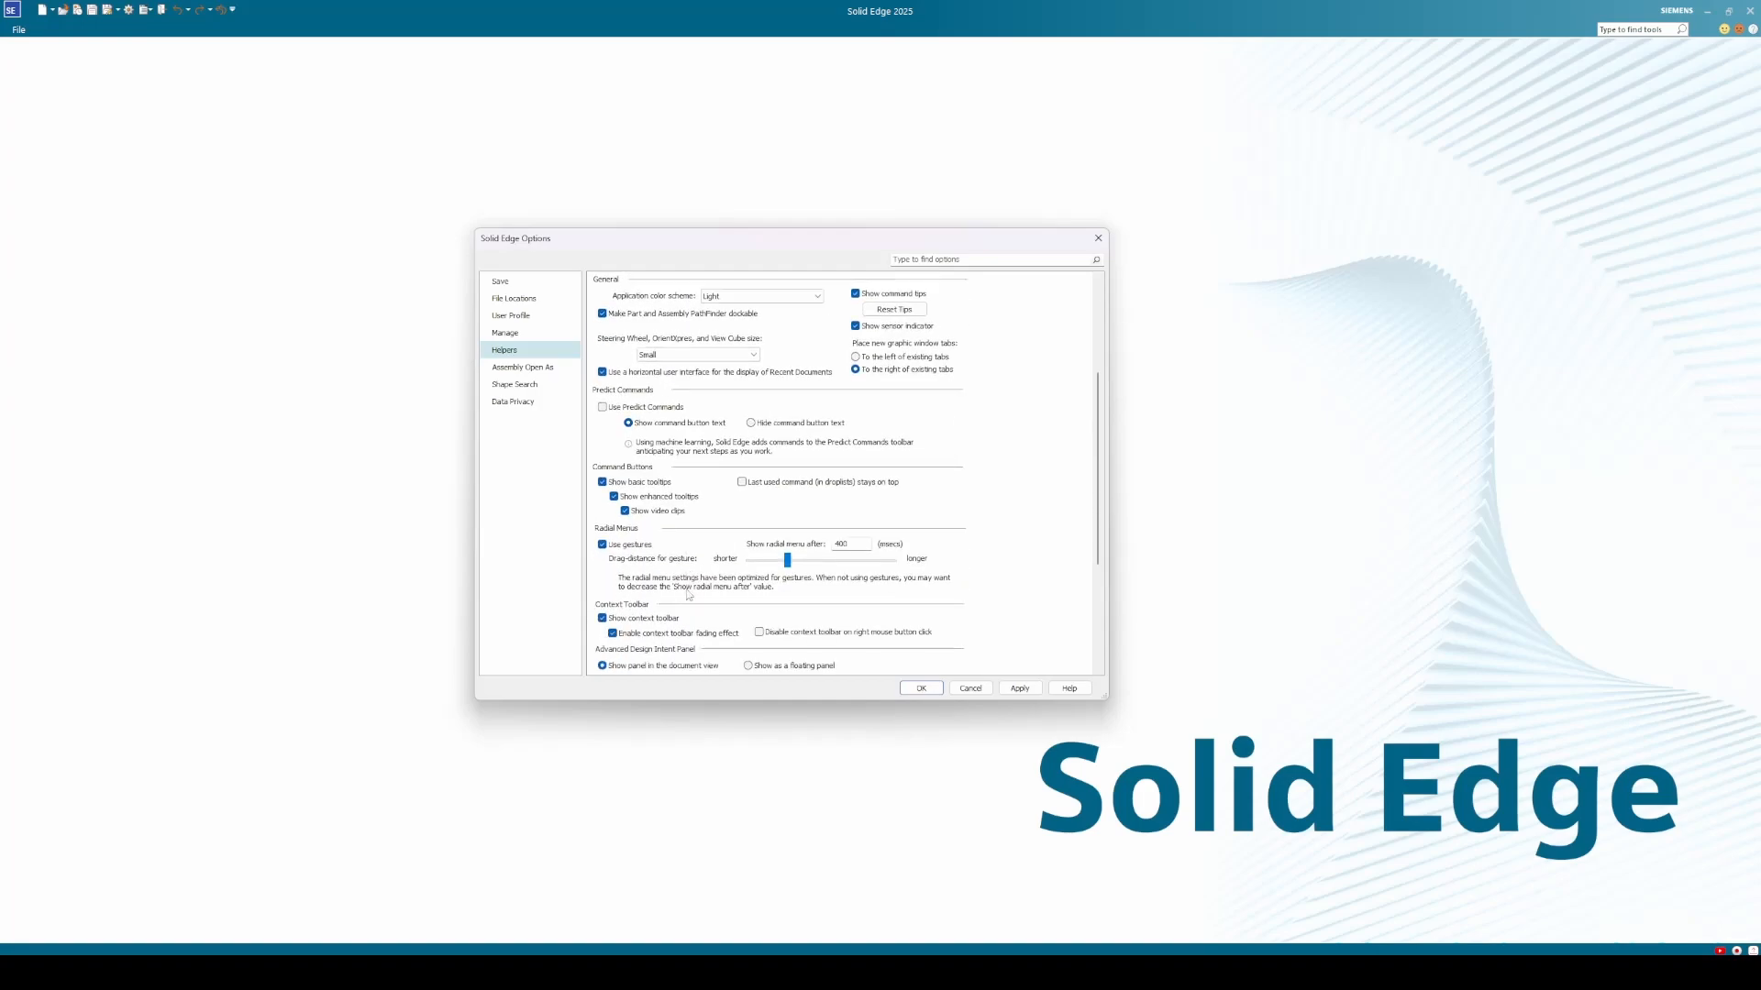
scroll(688, 594, "down", 3)
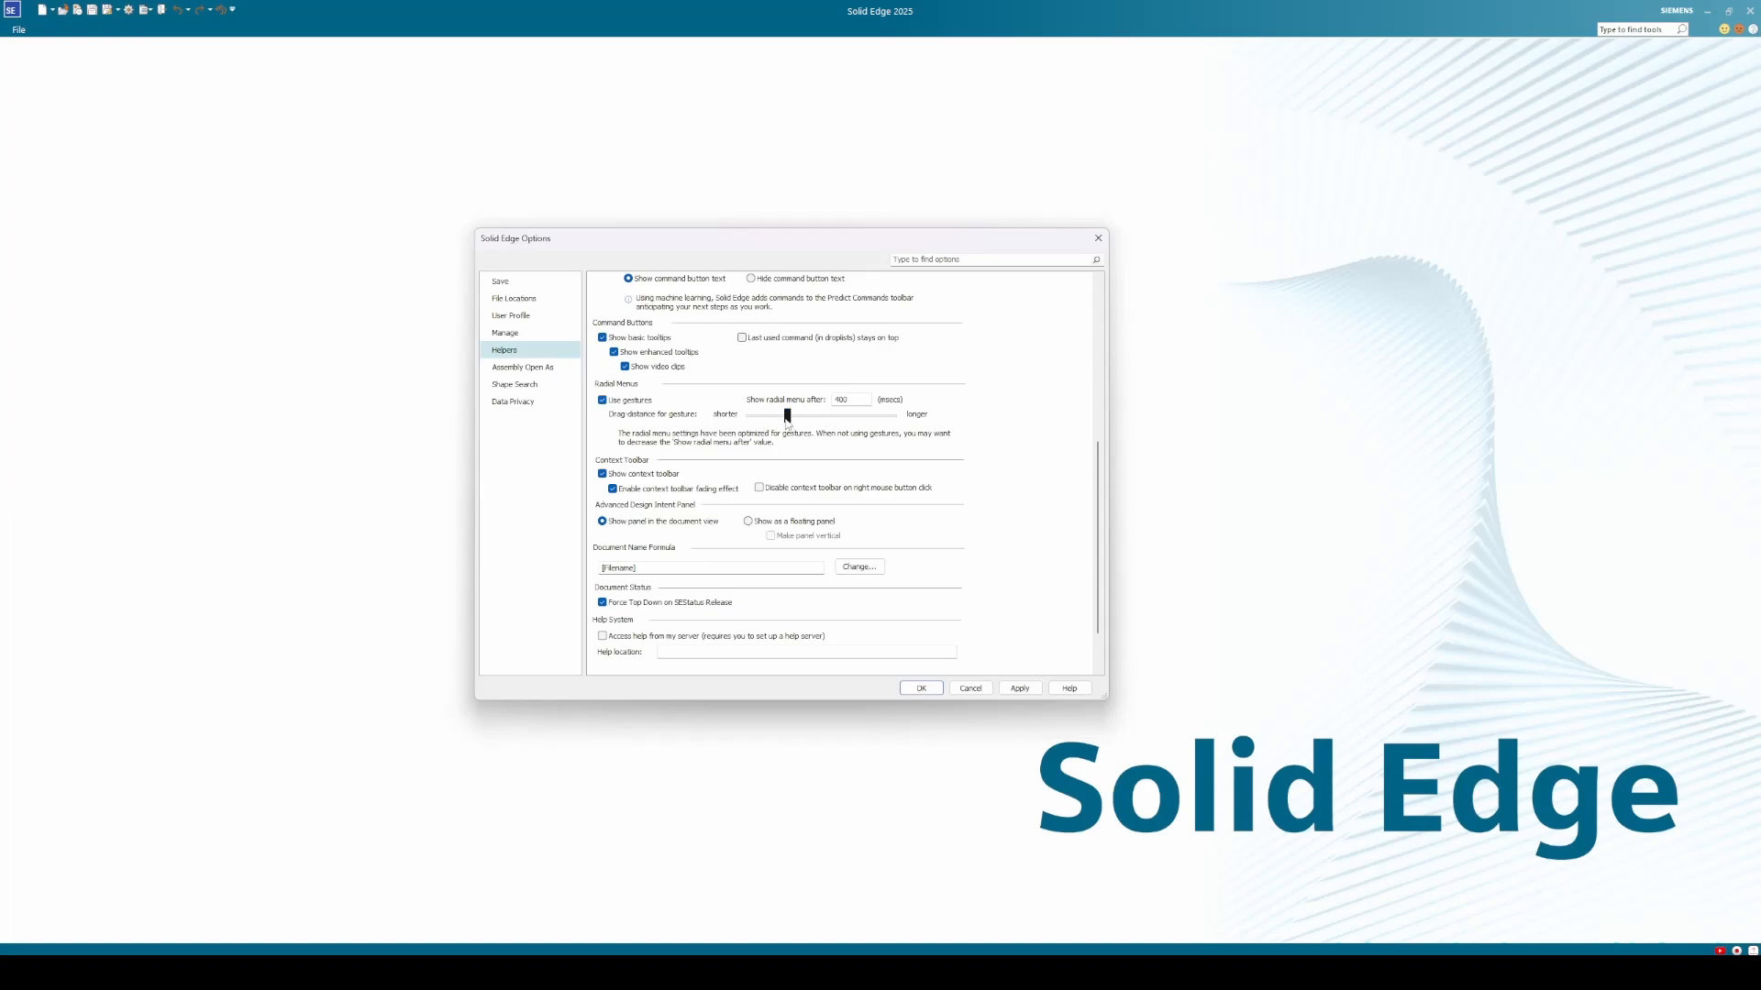
left_click_drag(787, 421, 765, 420)
double_click(857, 401)
type("3")
left_click(730, 470)
Try adding the Project Name property to the document name formula and restore the formula to [Filename].
left_click(849, 568)
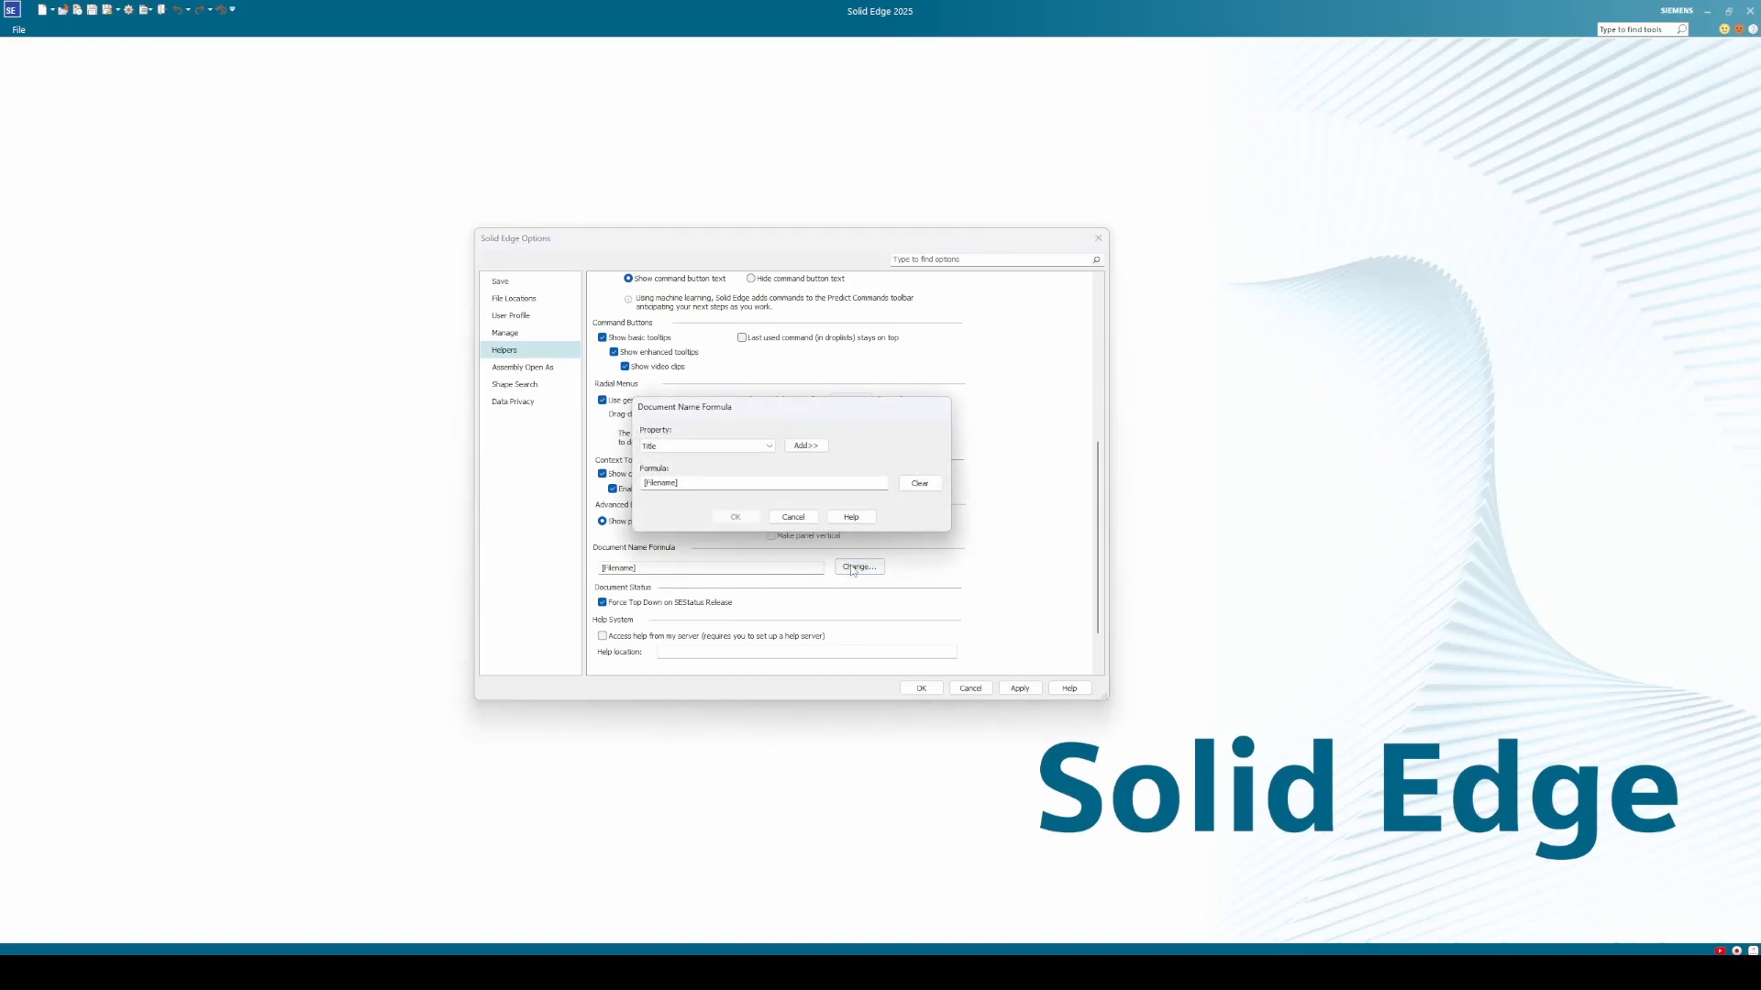
left_click(750, 448)
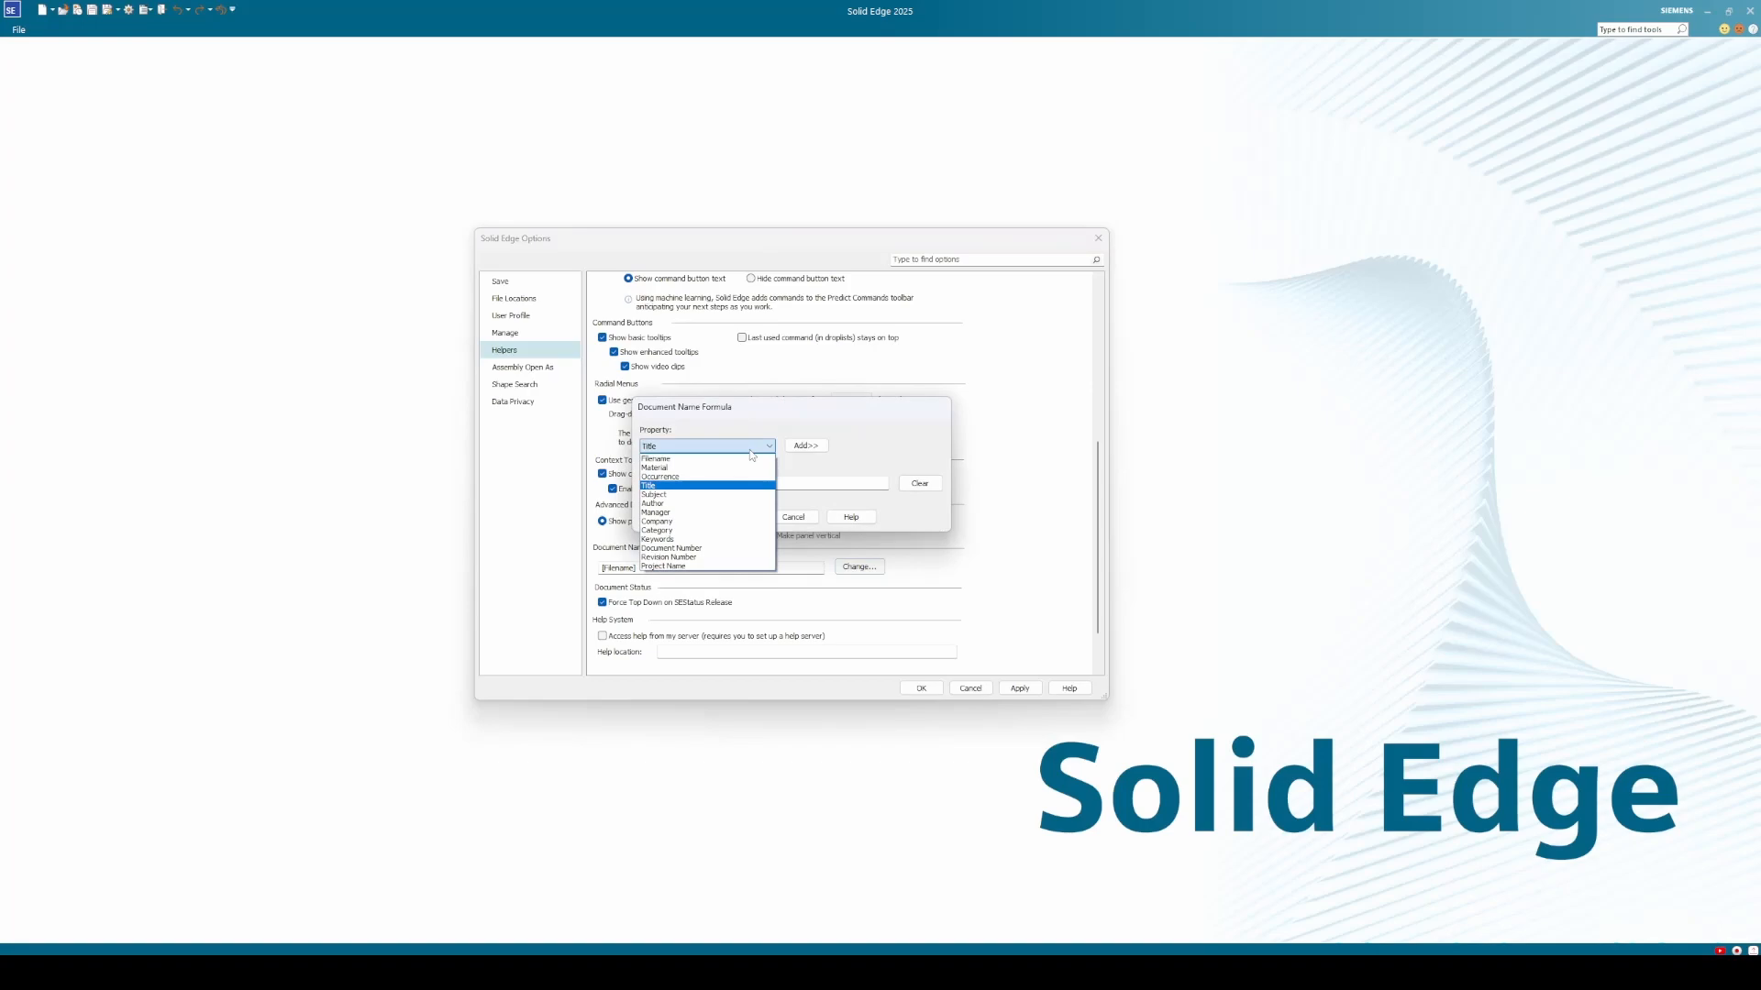
left_click(691, 568)
left_click(803, 446)
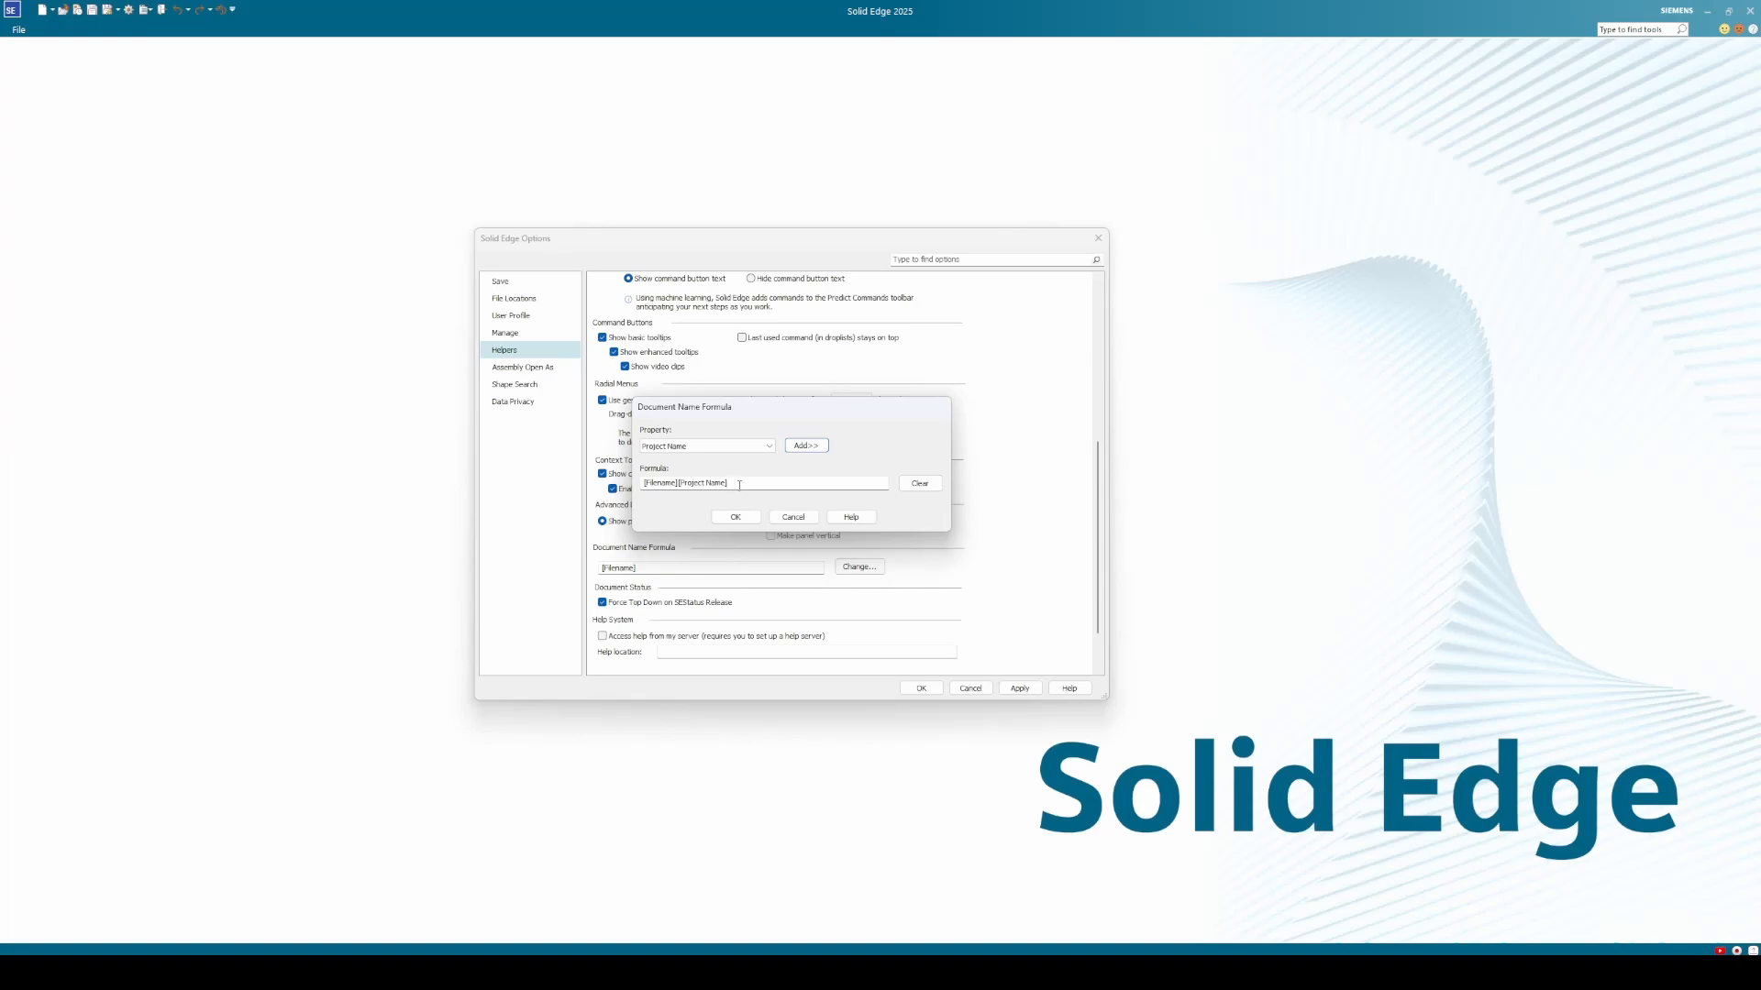
left_click_drag(739, 485, 680, 486)
type("[Filename")
left_click(750, 519)
Review the Assembly Open As, Shape Search and Data Privacy options, and accept the changed Solid Edge options.
scroll(642, 458, "down", 2)
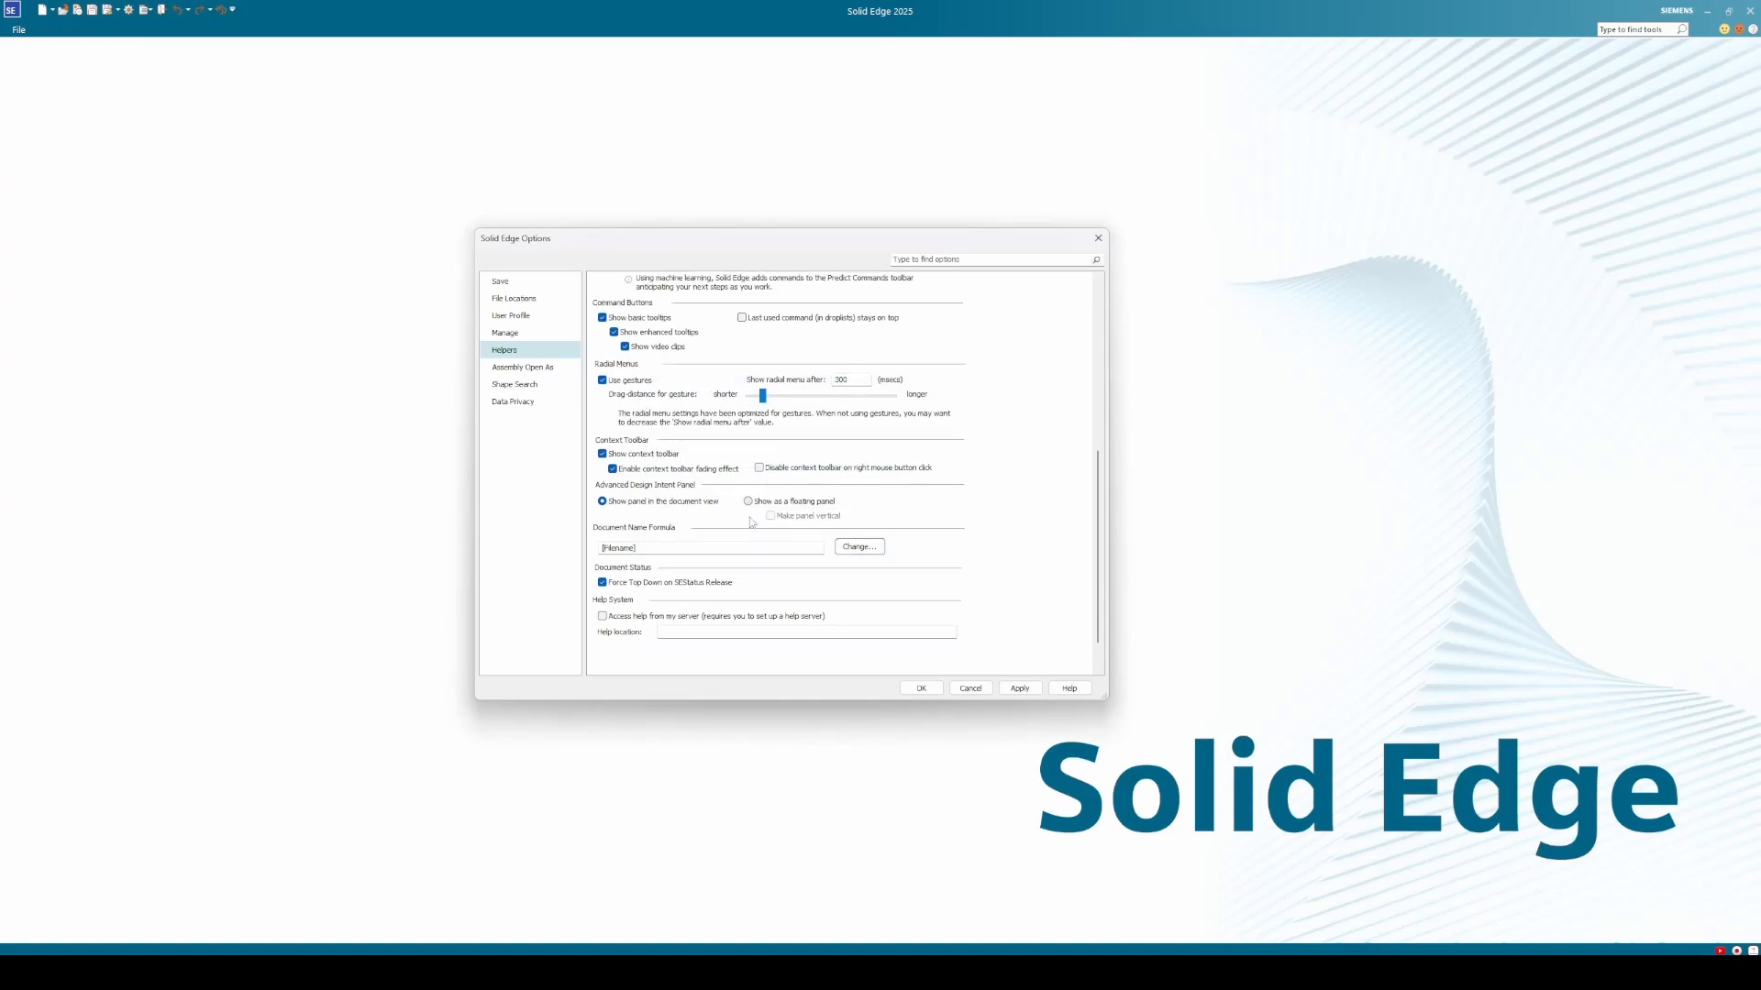
left_click(507, 369)
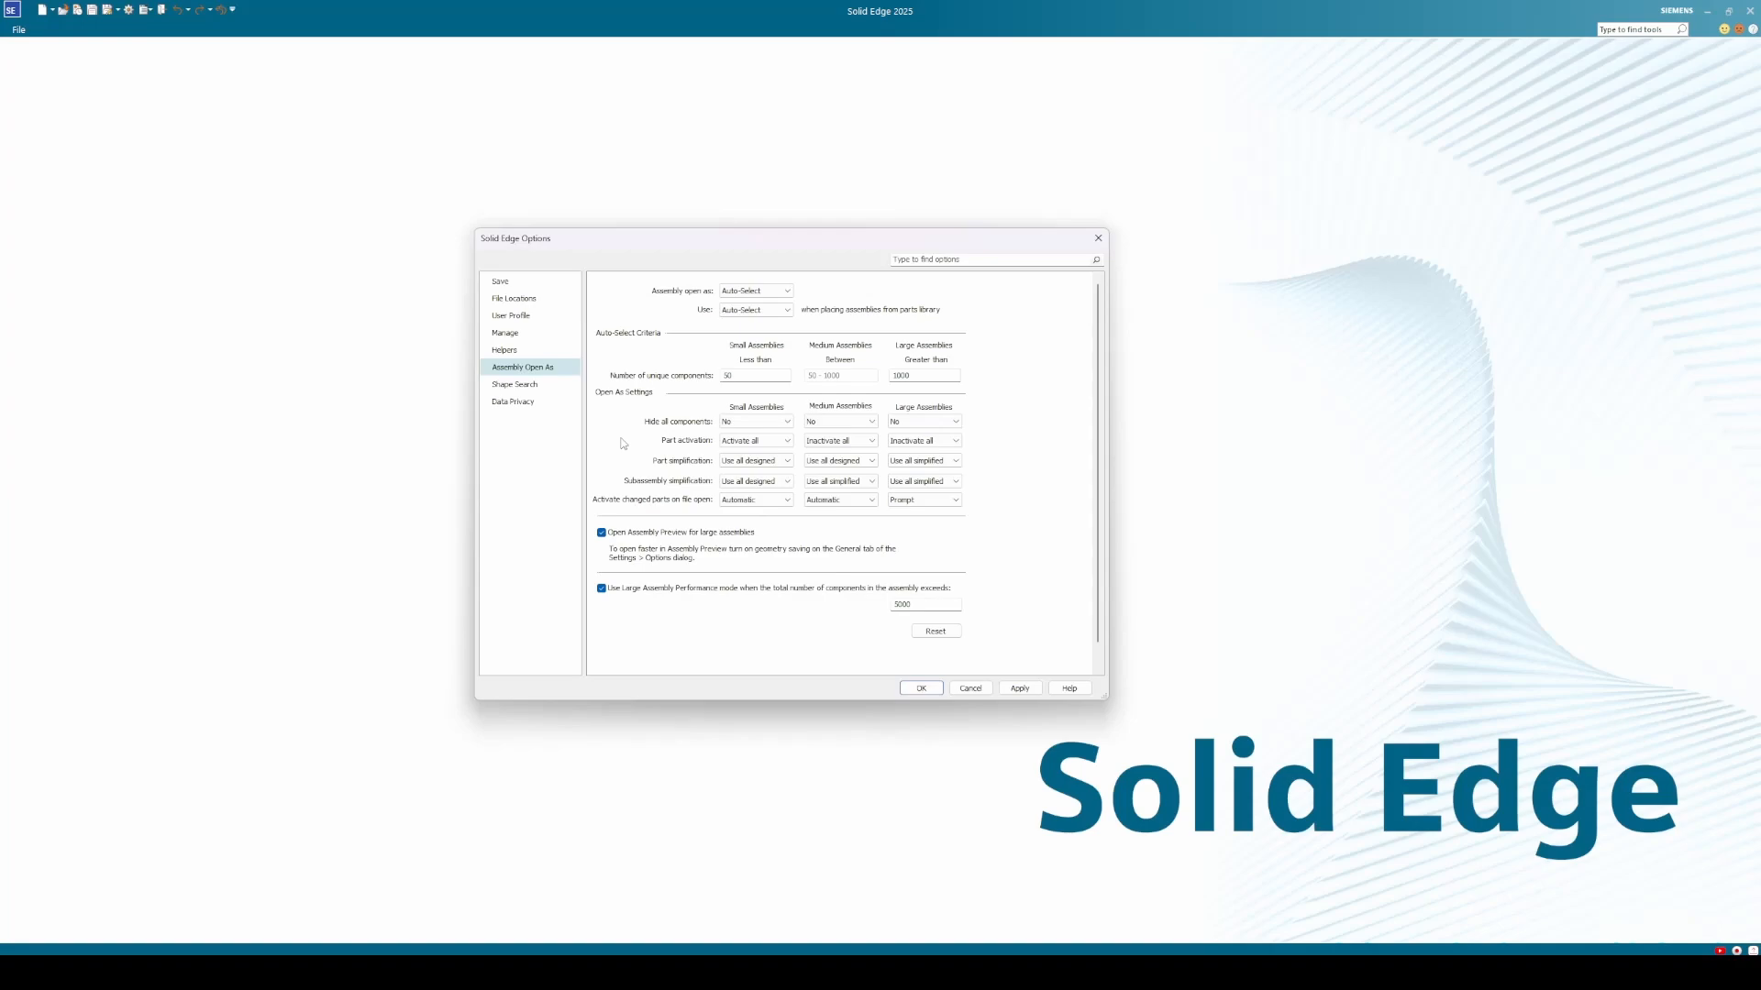
left_click(542, 385)
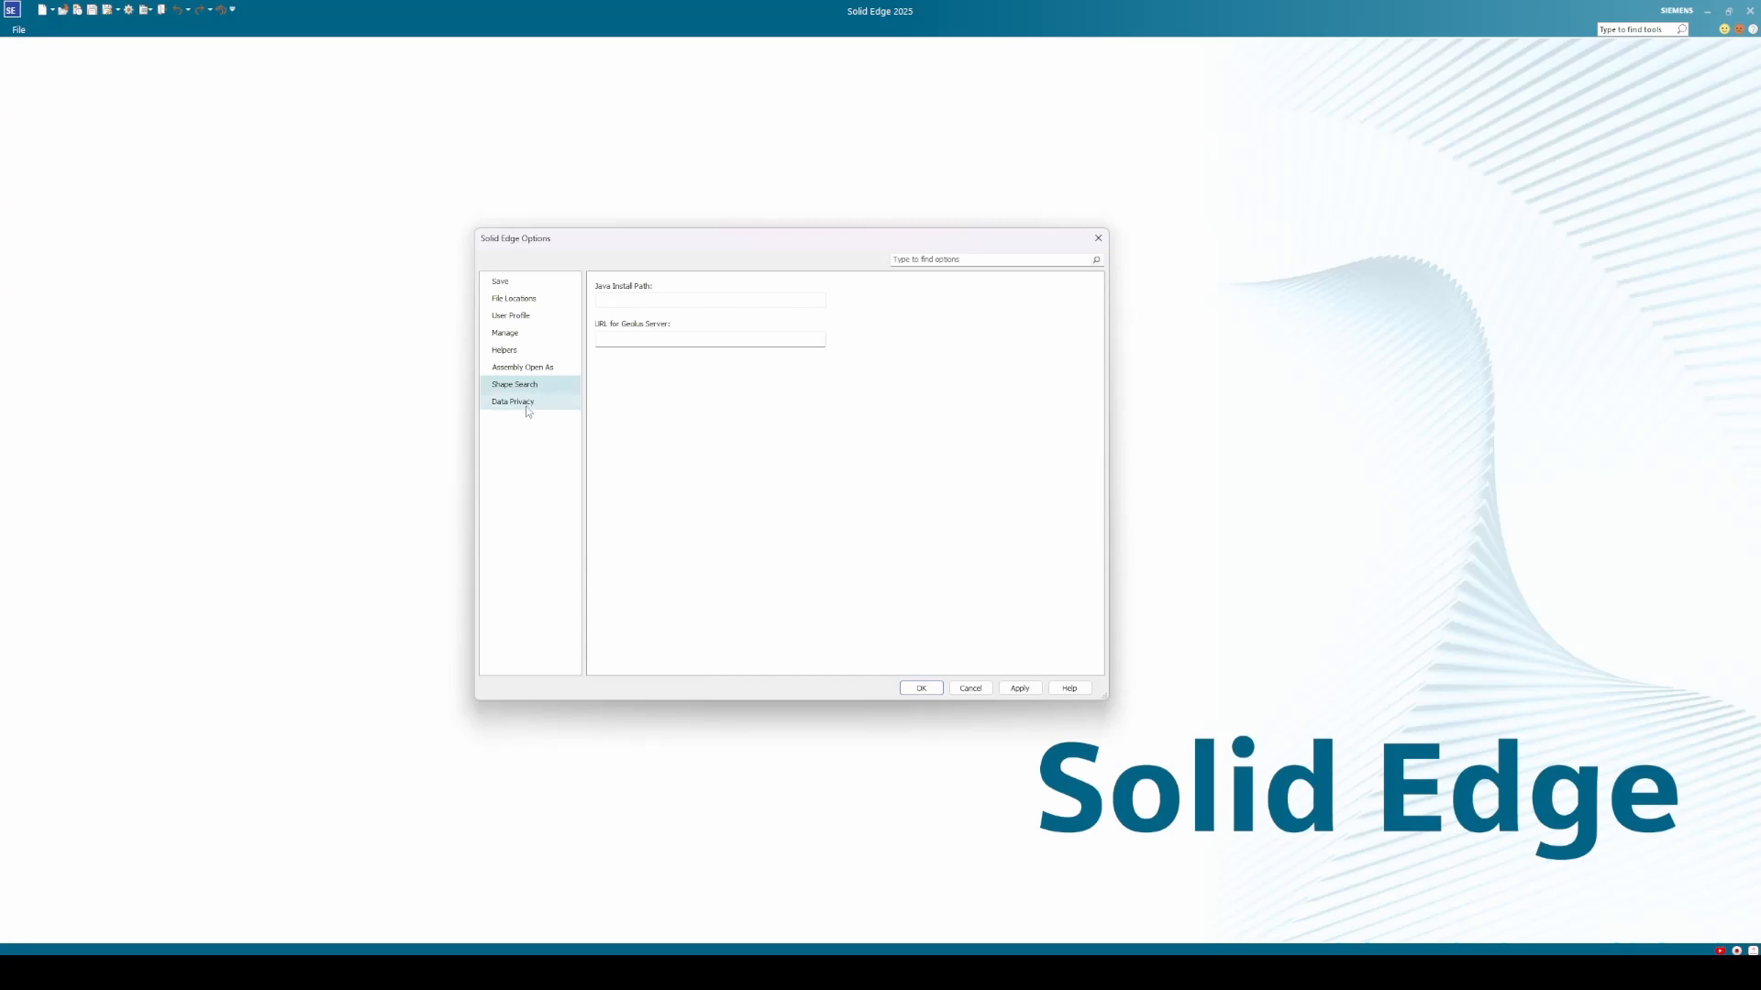
left_click(532, 404)
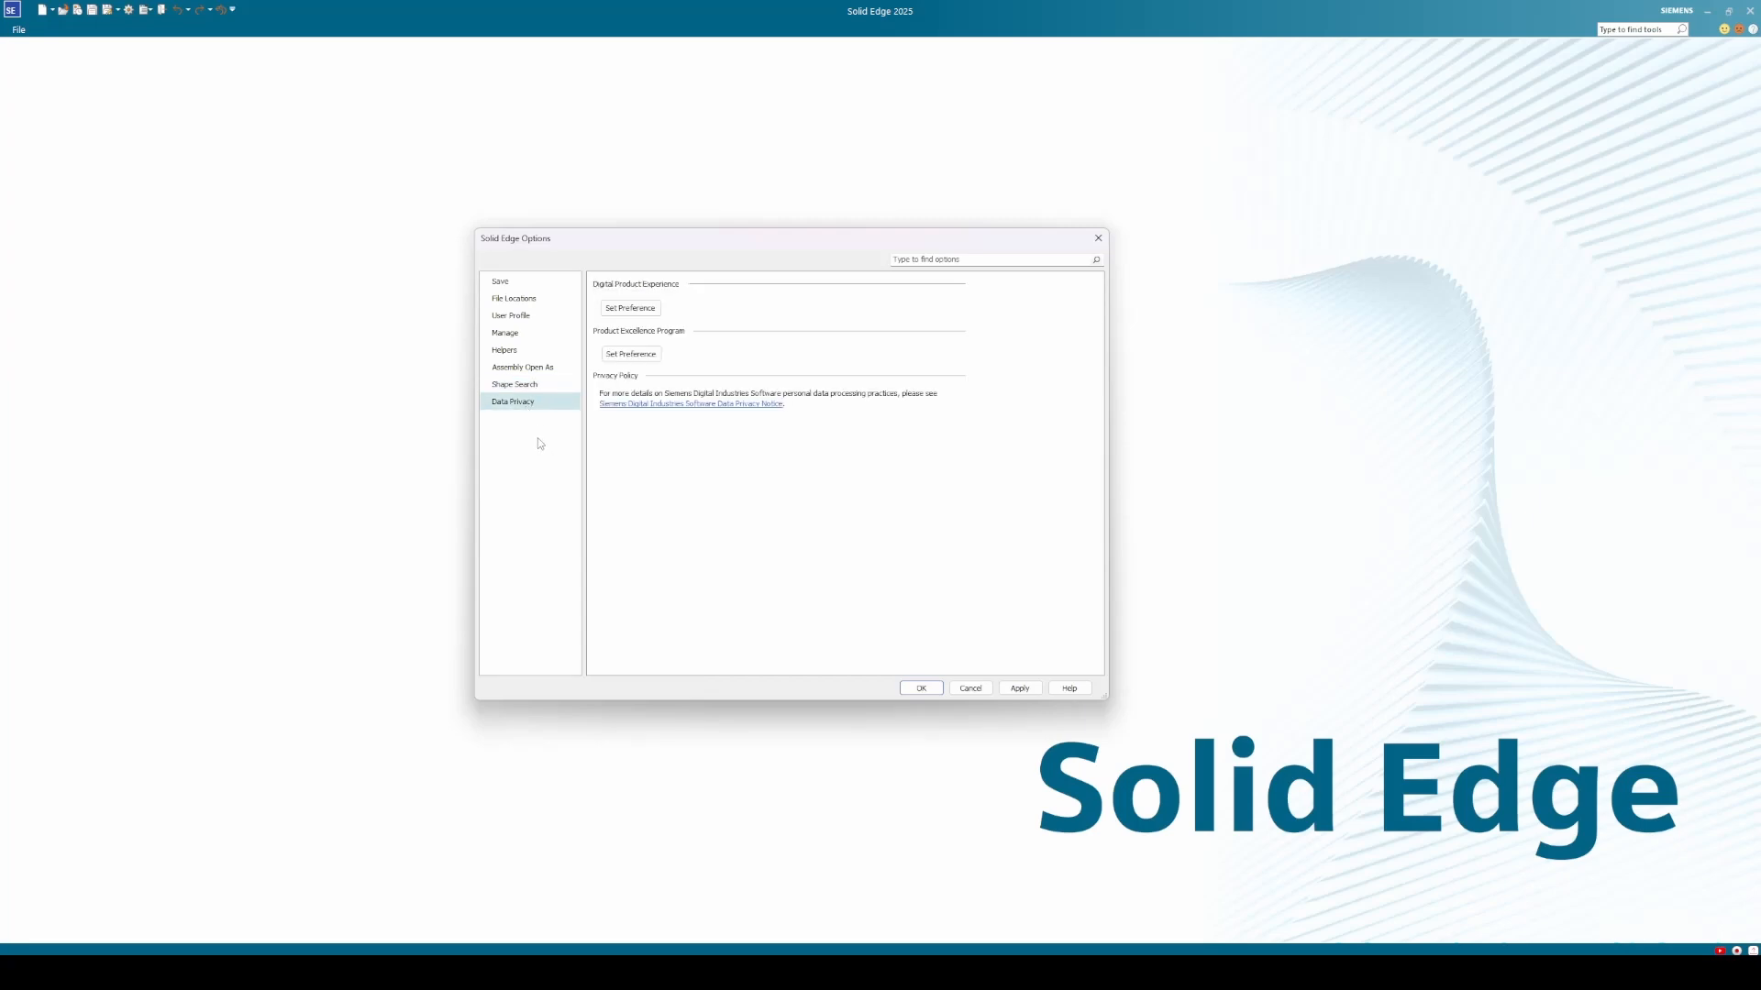
left_click(920, 687)
Open the user interface customization settings and examine the list of environments that can be customized.
left_click(18, 29)
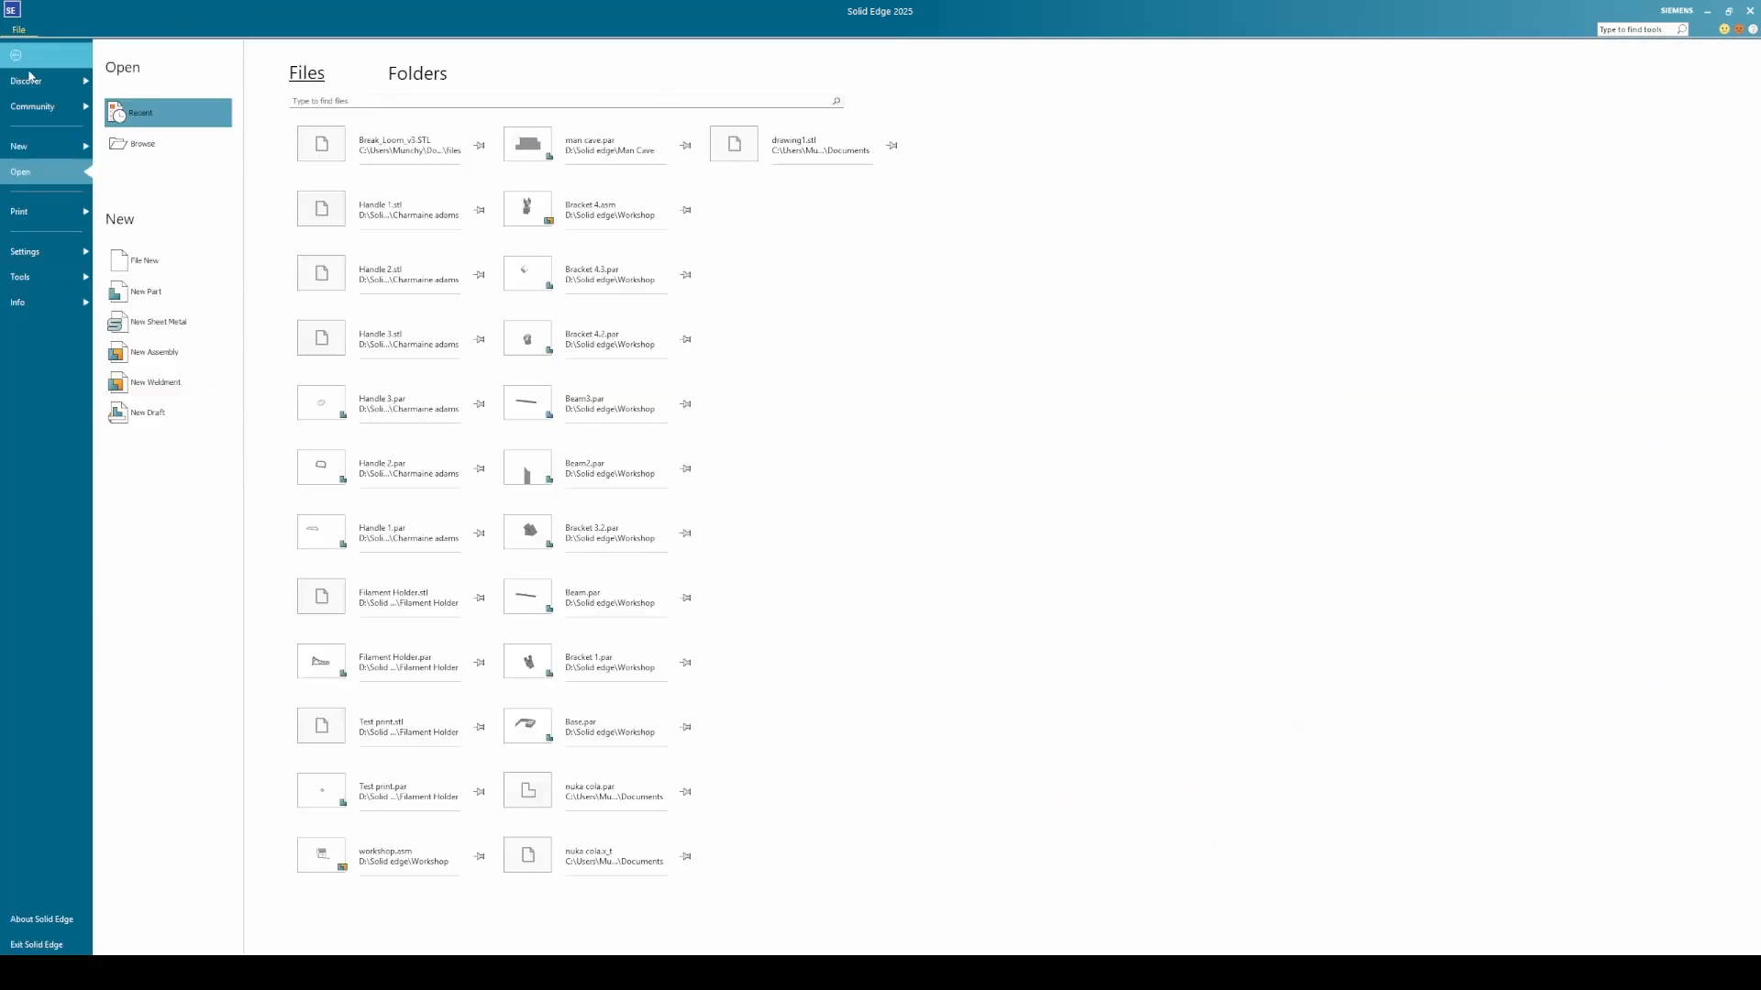
left_click(50, 248)
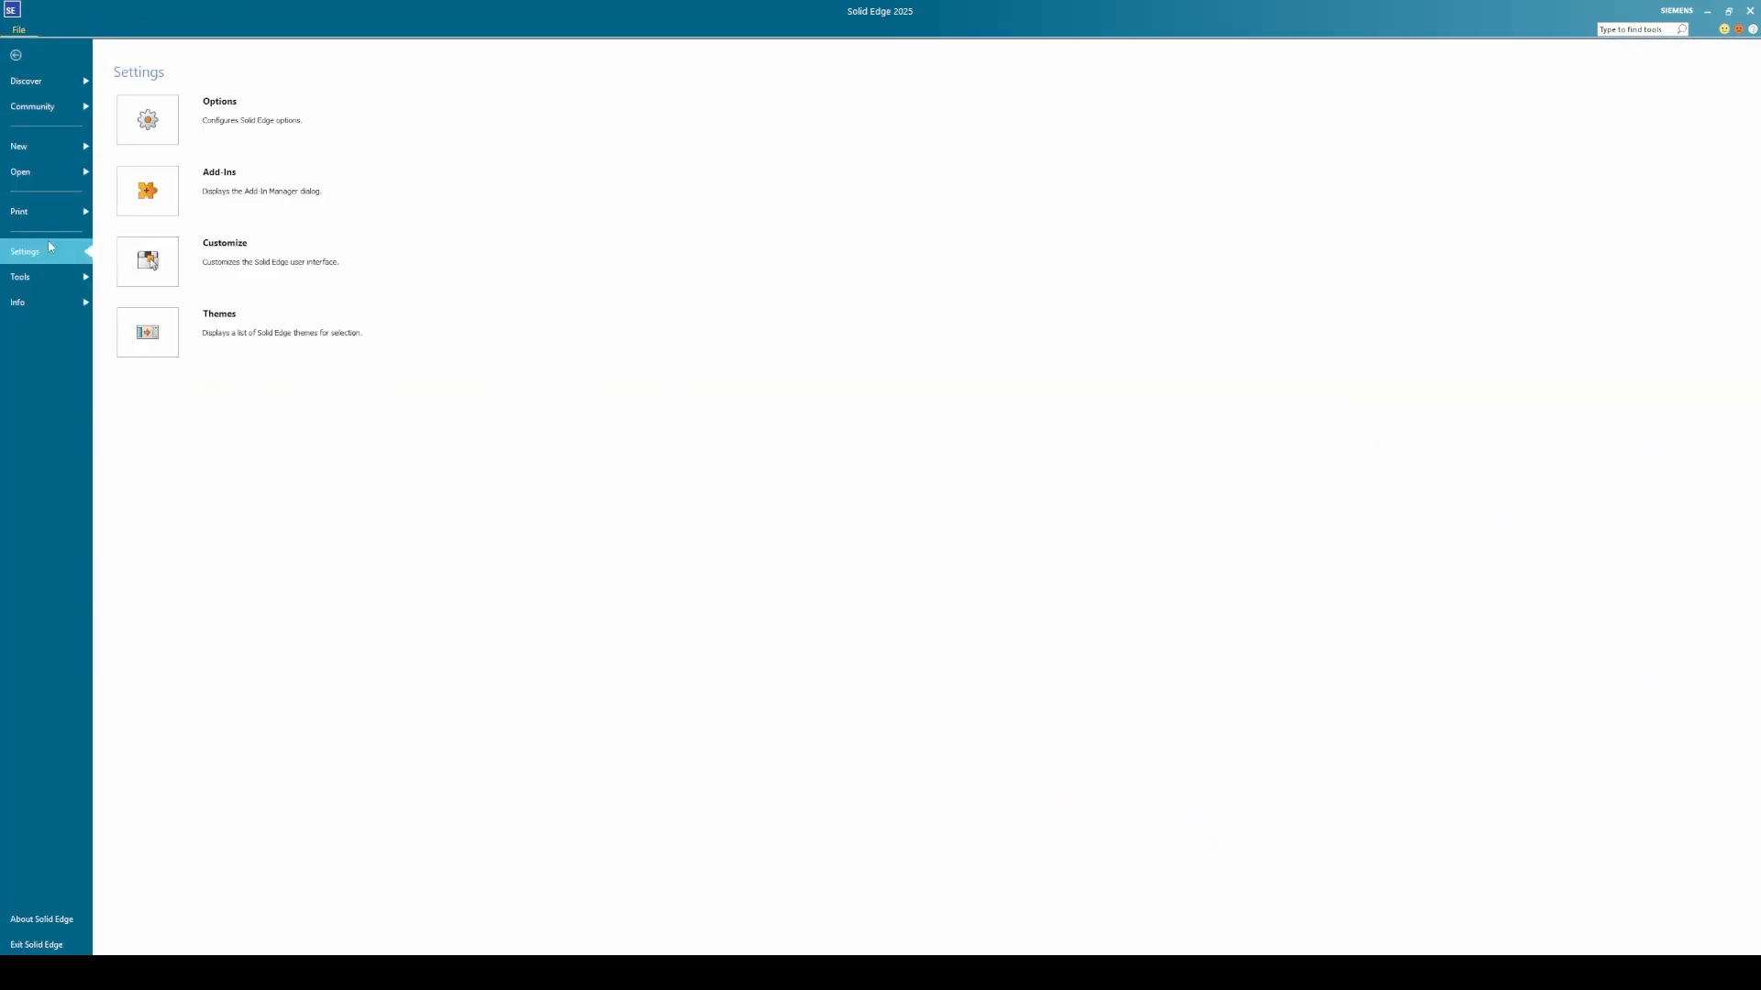
left_click(234, 267)
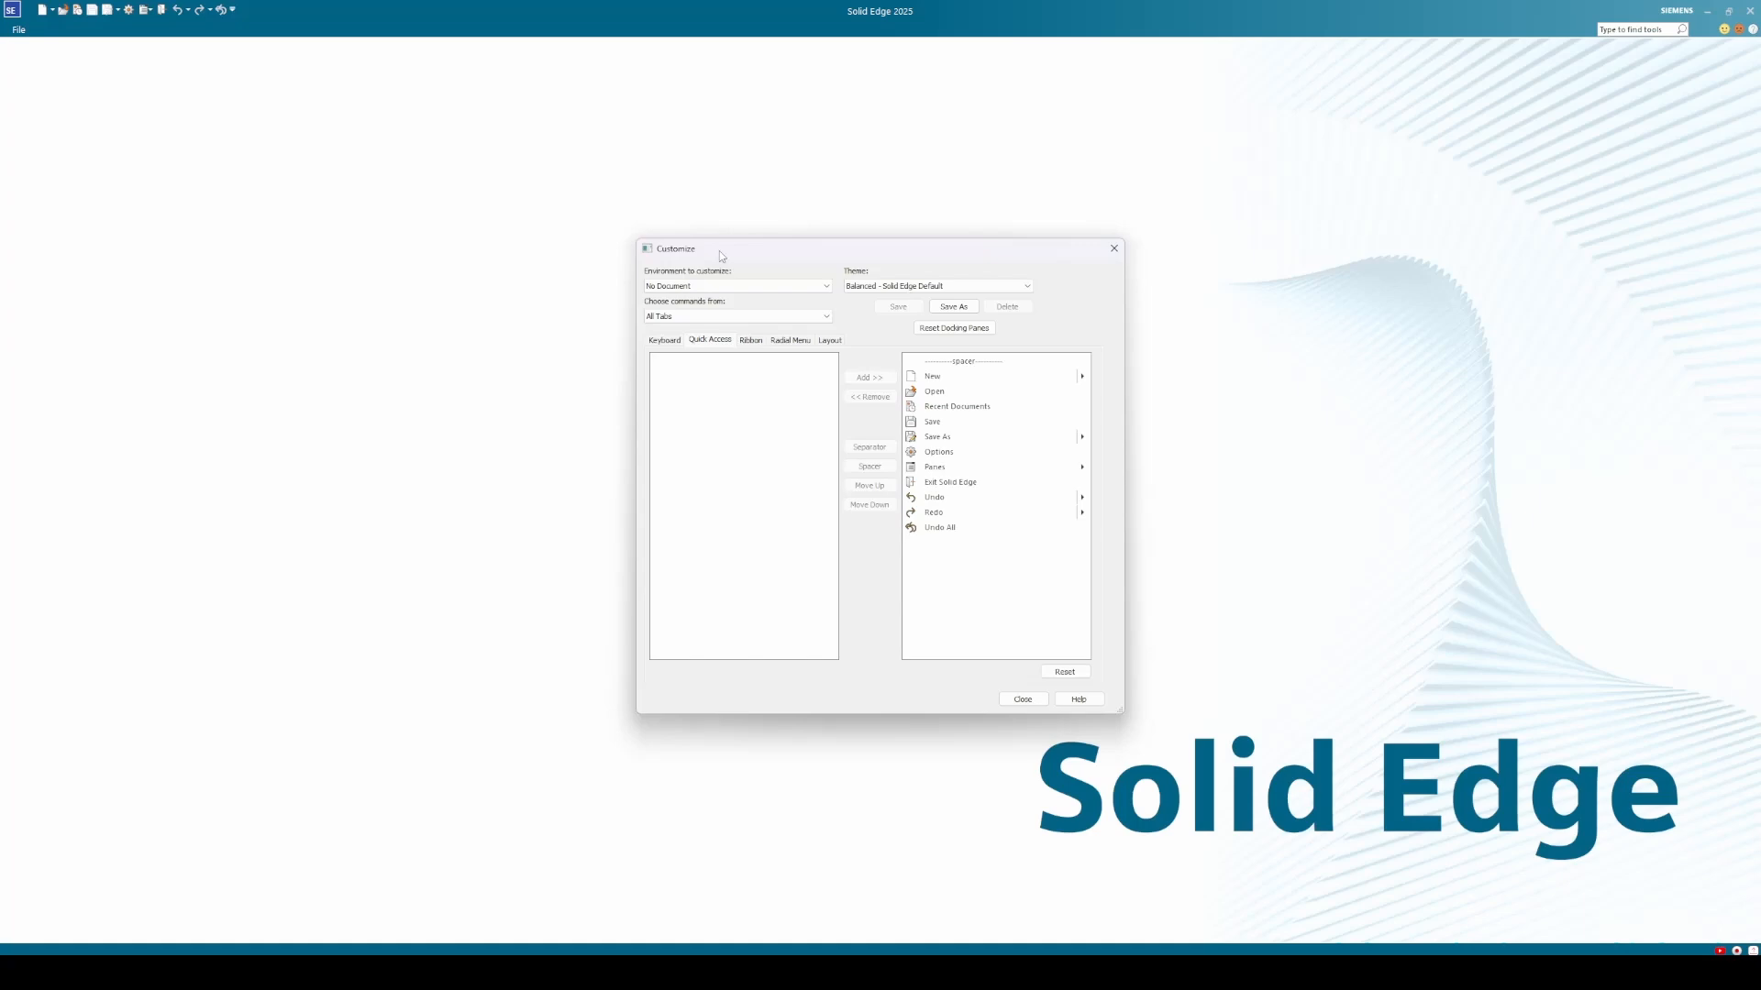
left_click(743, 287)
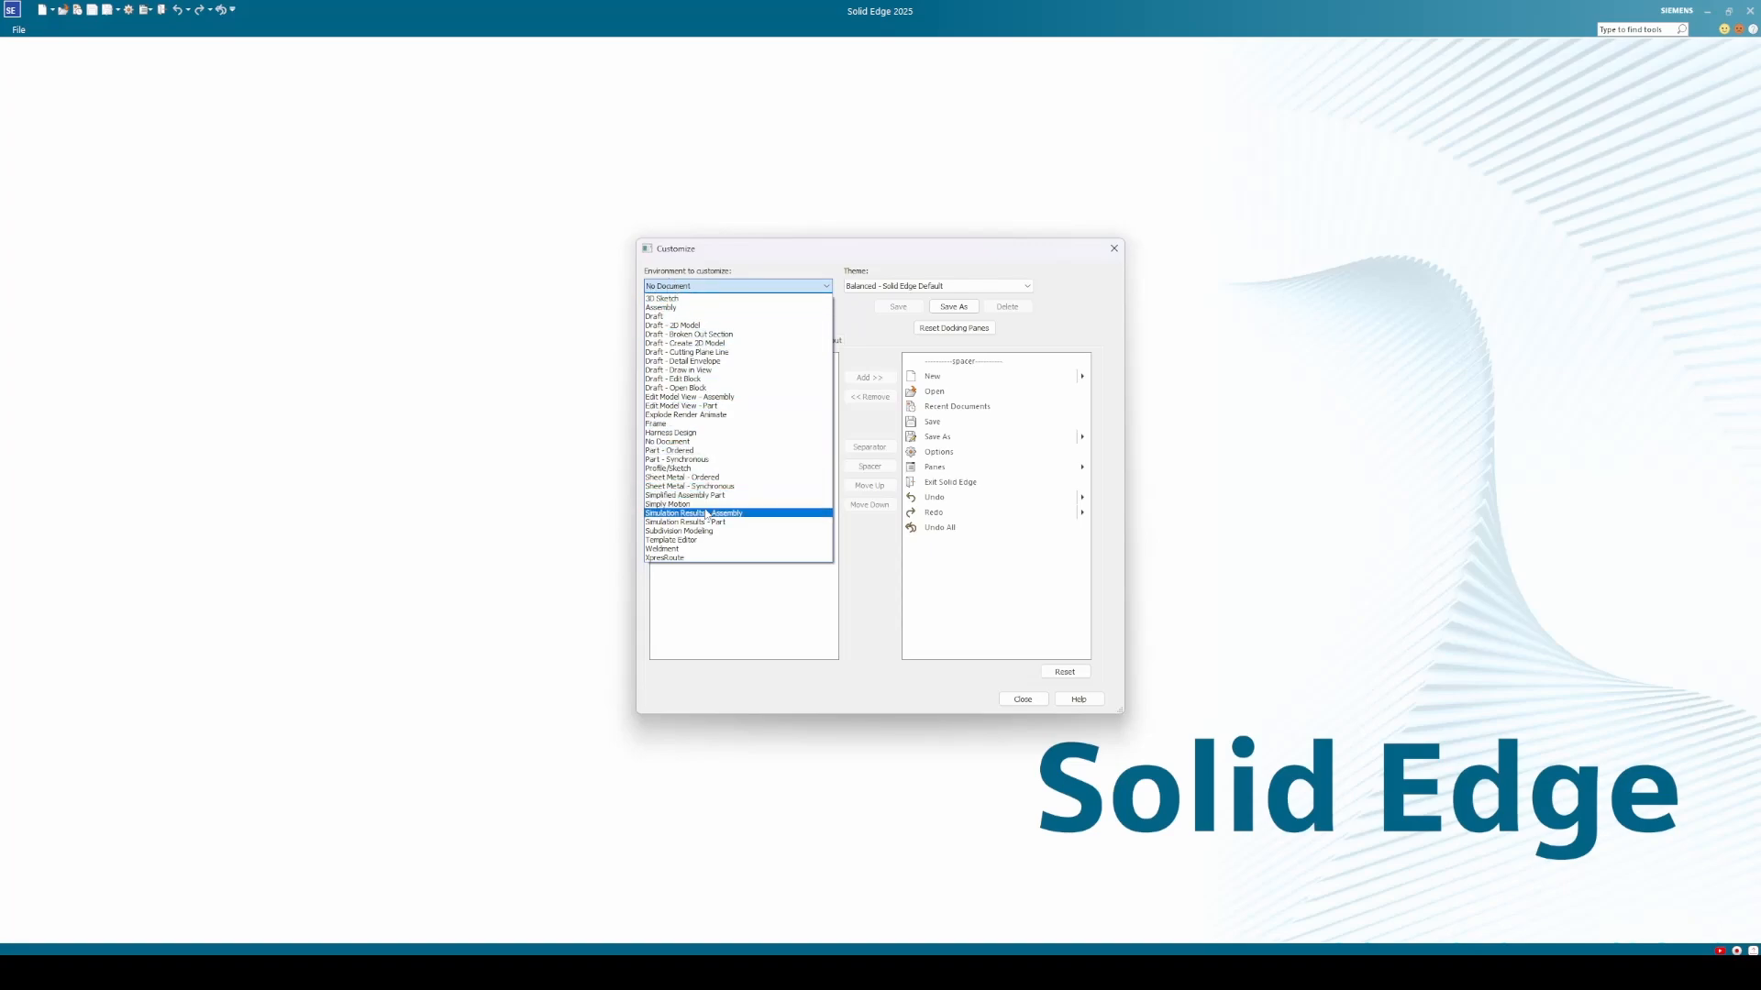
left_click(460, 459)
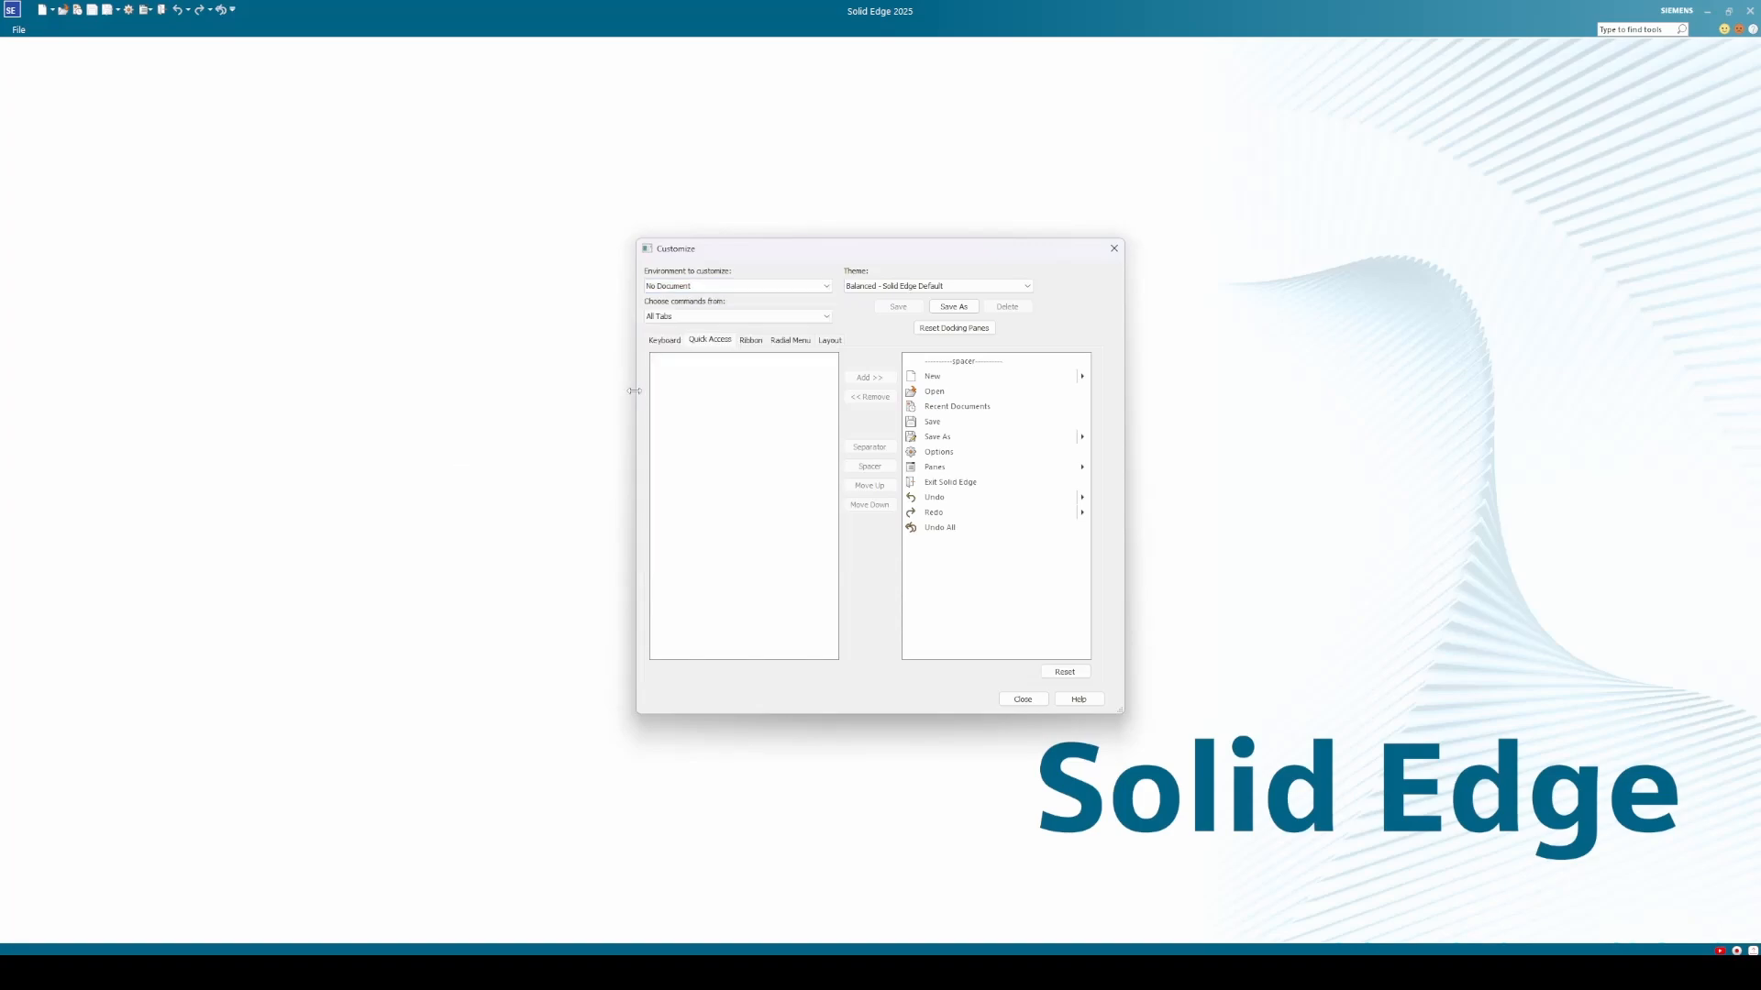
Review the Keyboard, Quick Access, Ribbon, Radial Menu and Layout customization settings, and close the Customize dialog.
left_click(672, 345)
left_click(711, 342)
left_click(758, 343)
left_click(790, 342)
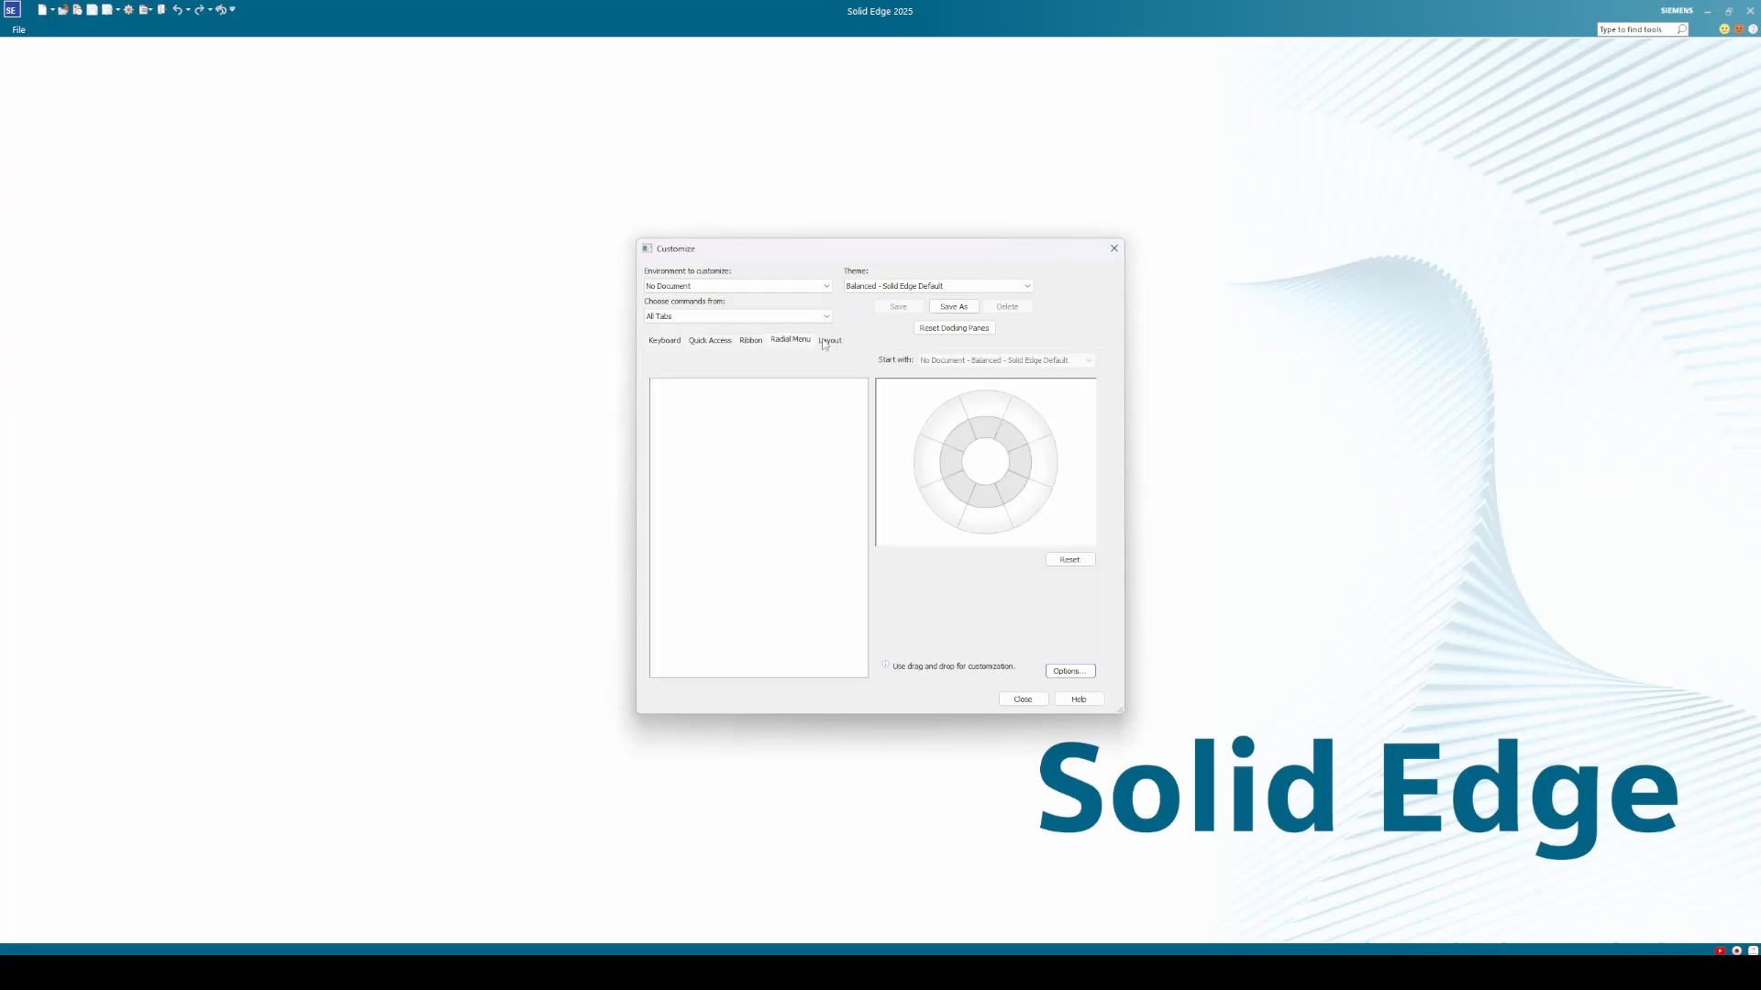
left_click(829, 342)
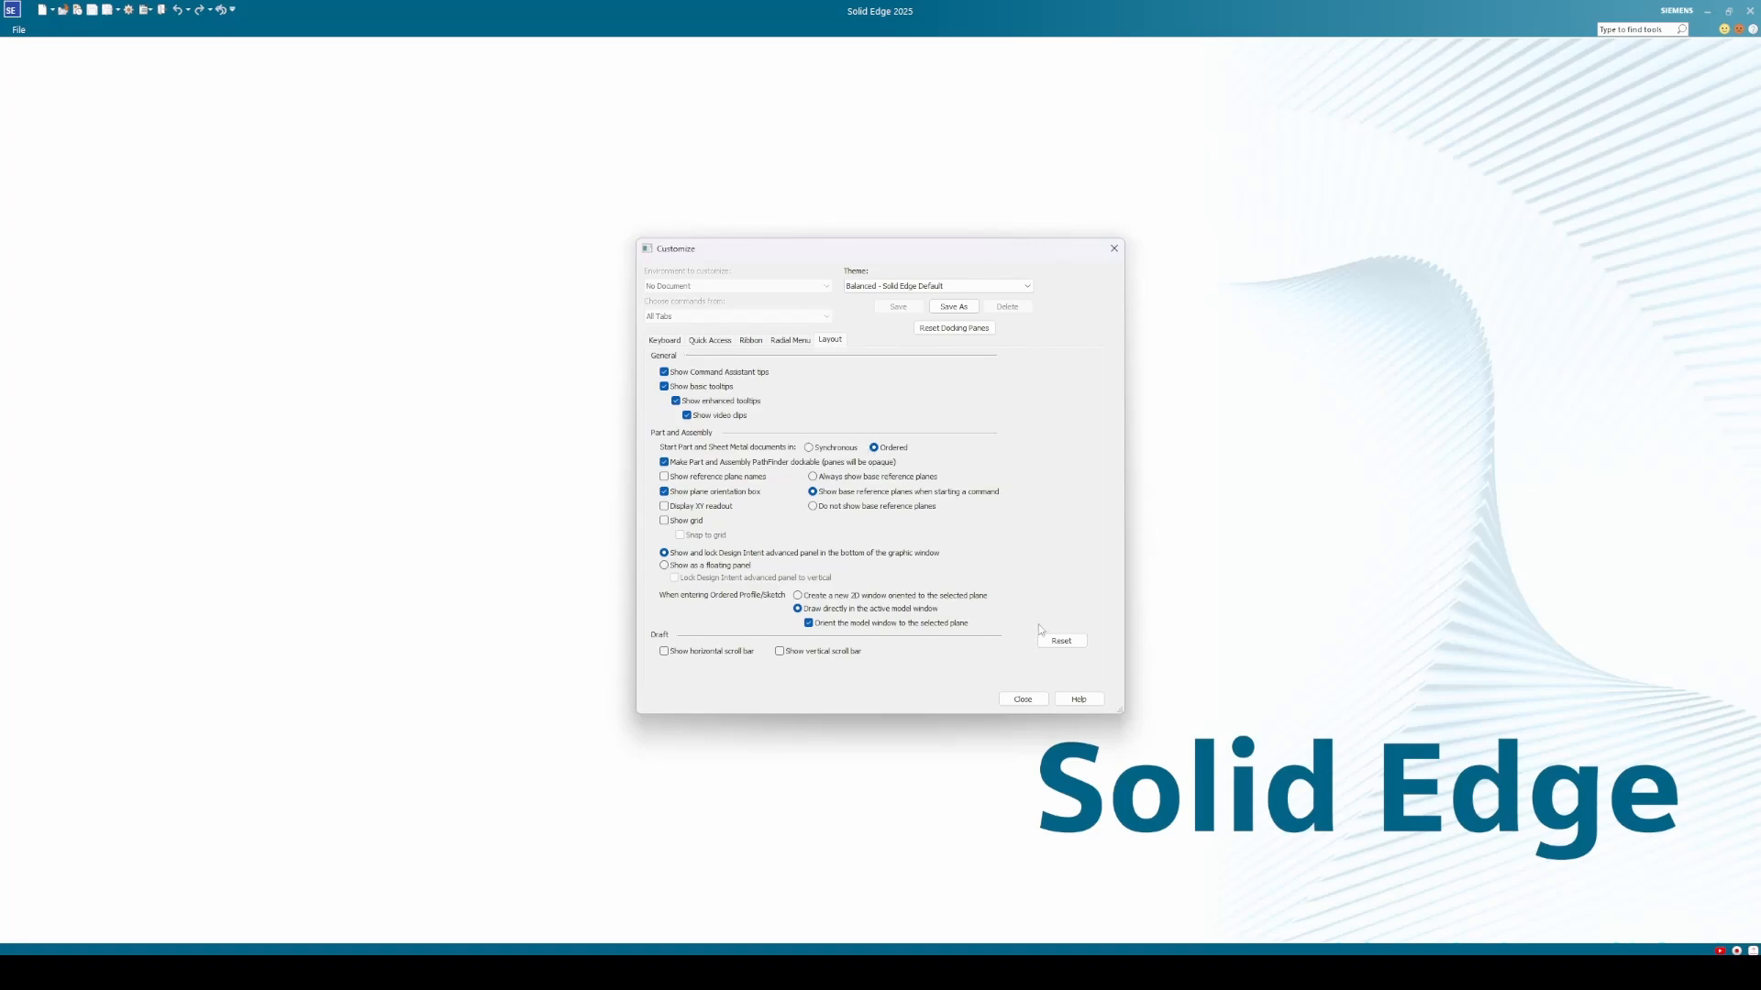
left_click(1035, 703)
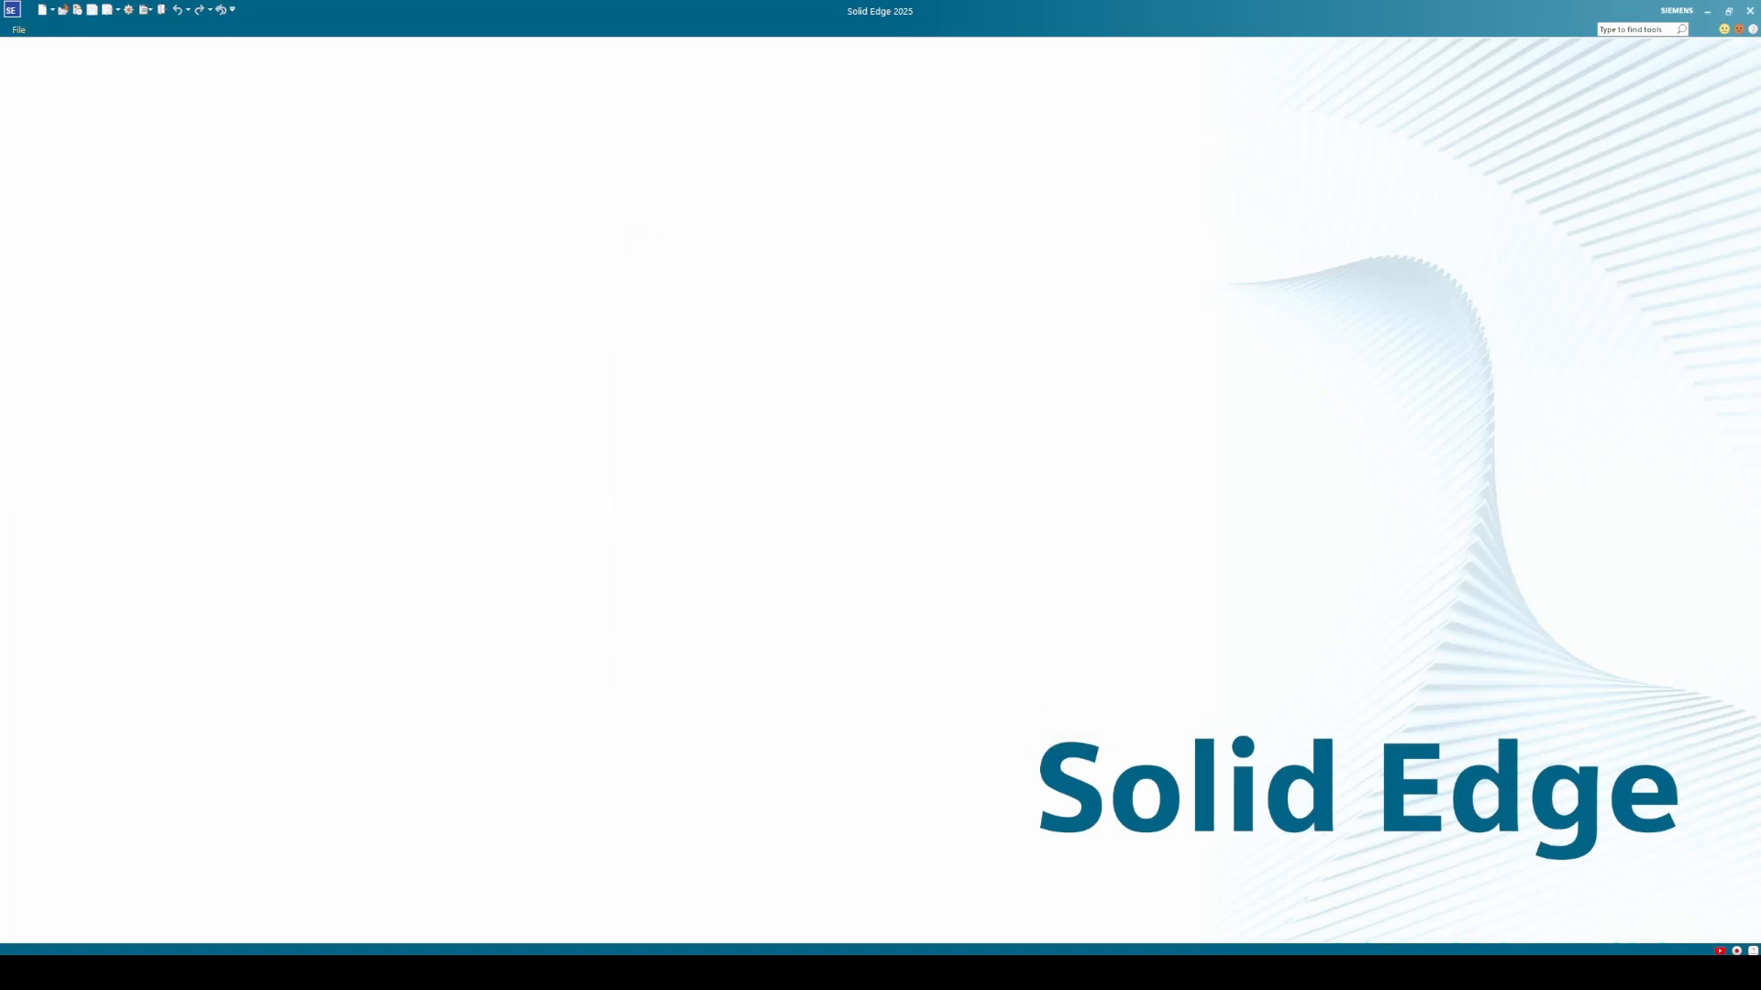
Display the list of Solid Edge themes available in the application settings.
left_click(18, 29)
left_click(31, 257)
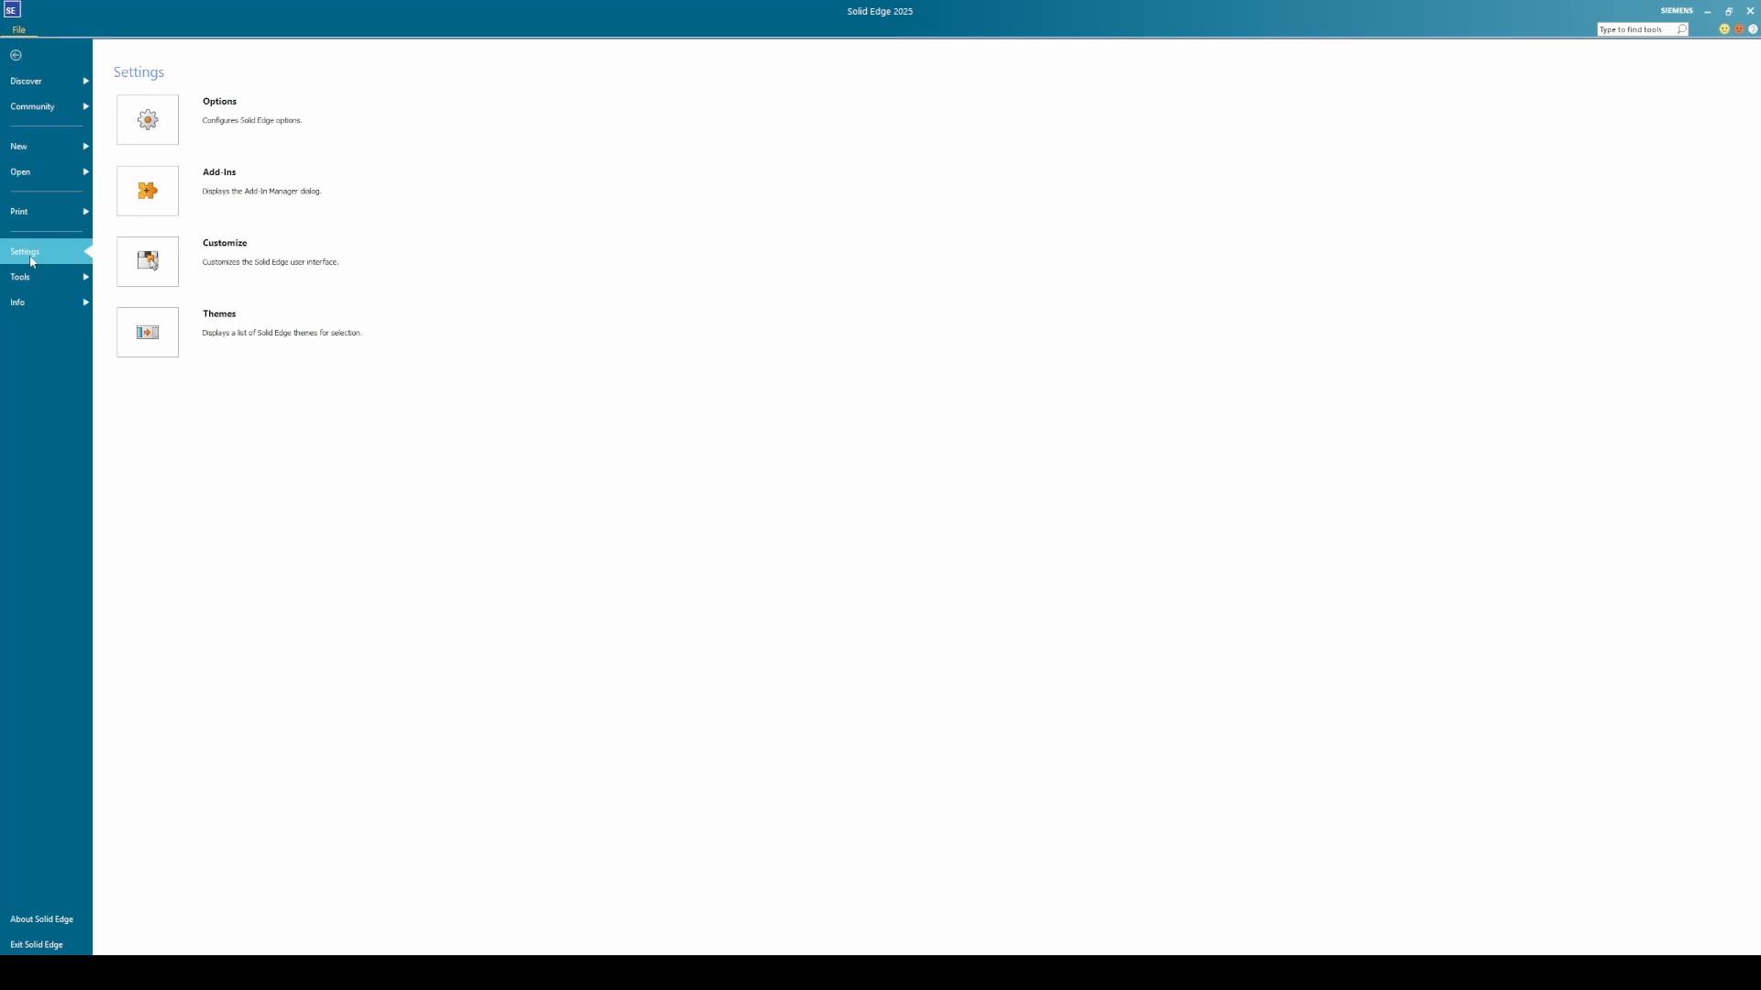
left_click(208, 339)
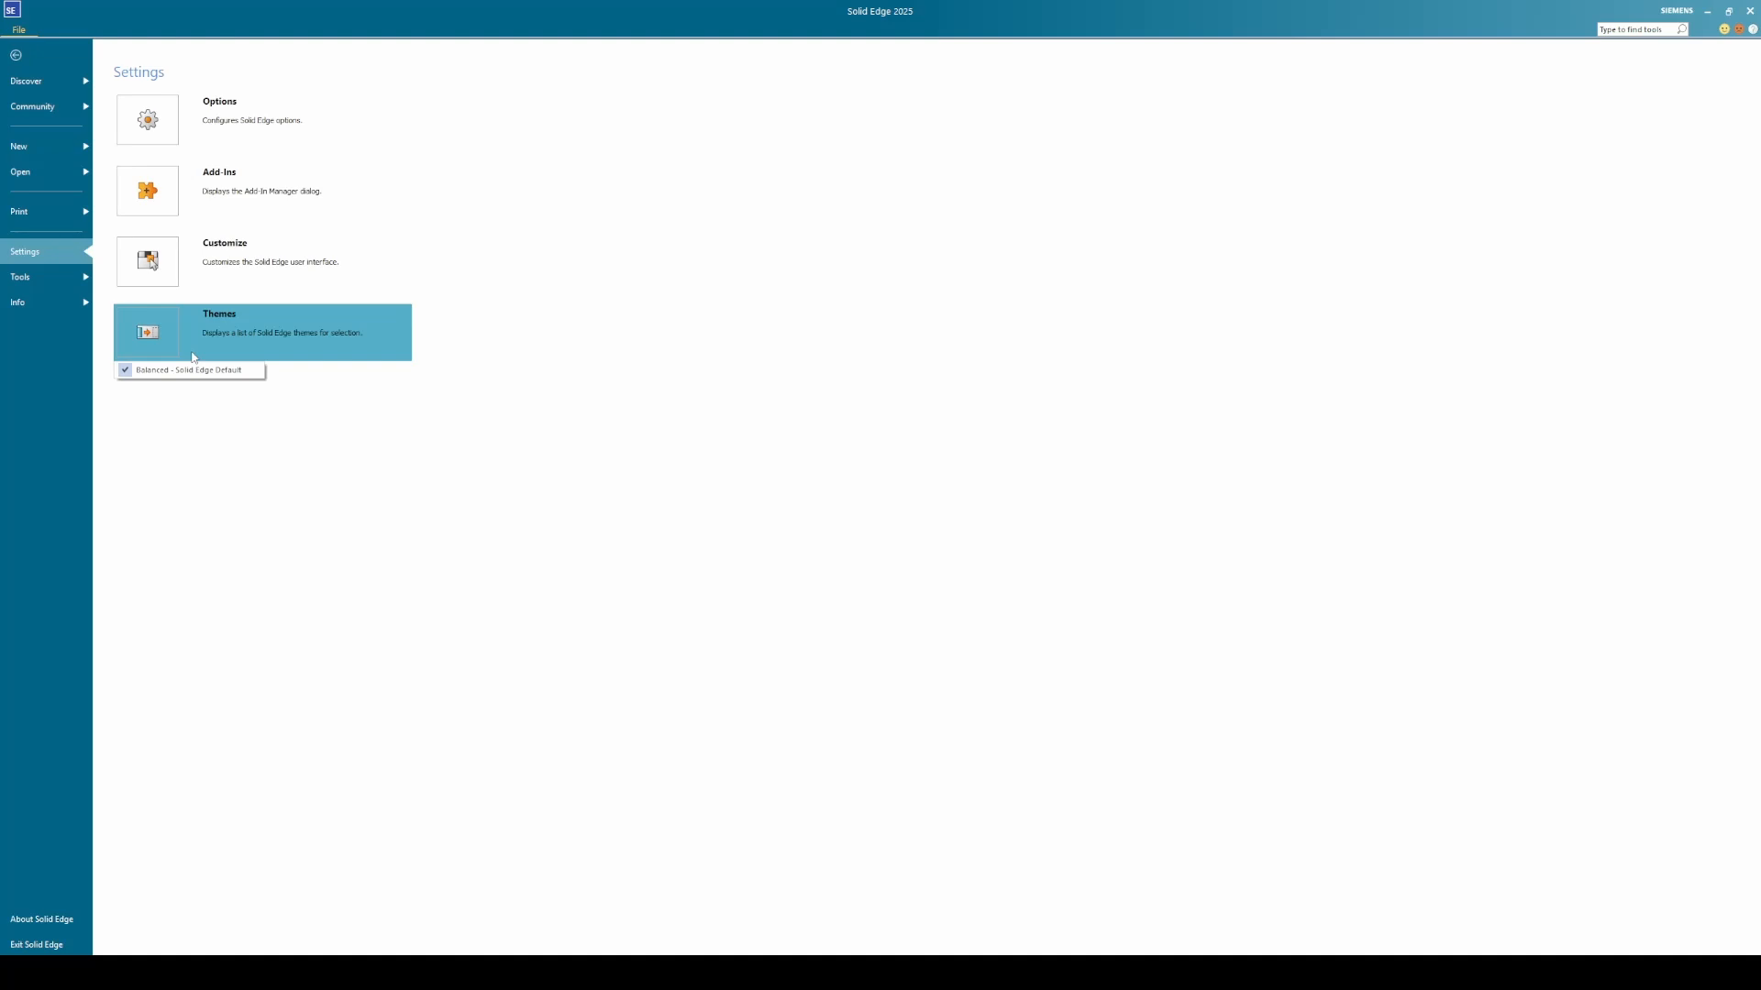
Create a new part, continue with the ordered environment, and turn off future displays of the Ordered as Default message.
left_click(507, 266)
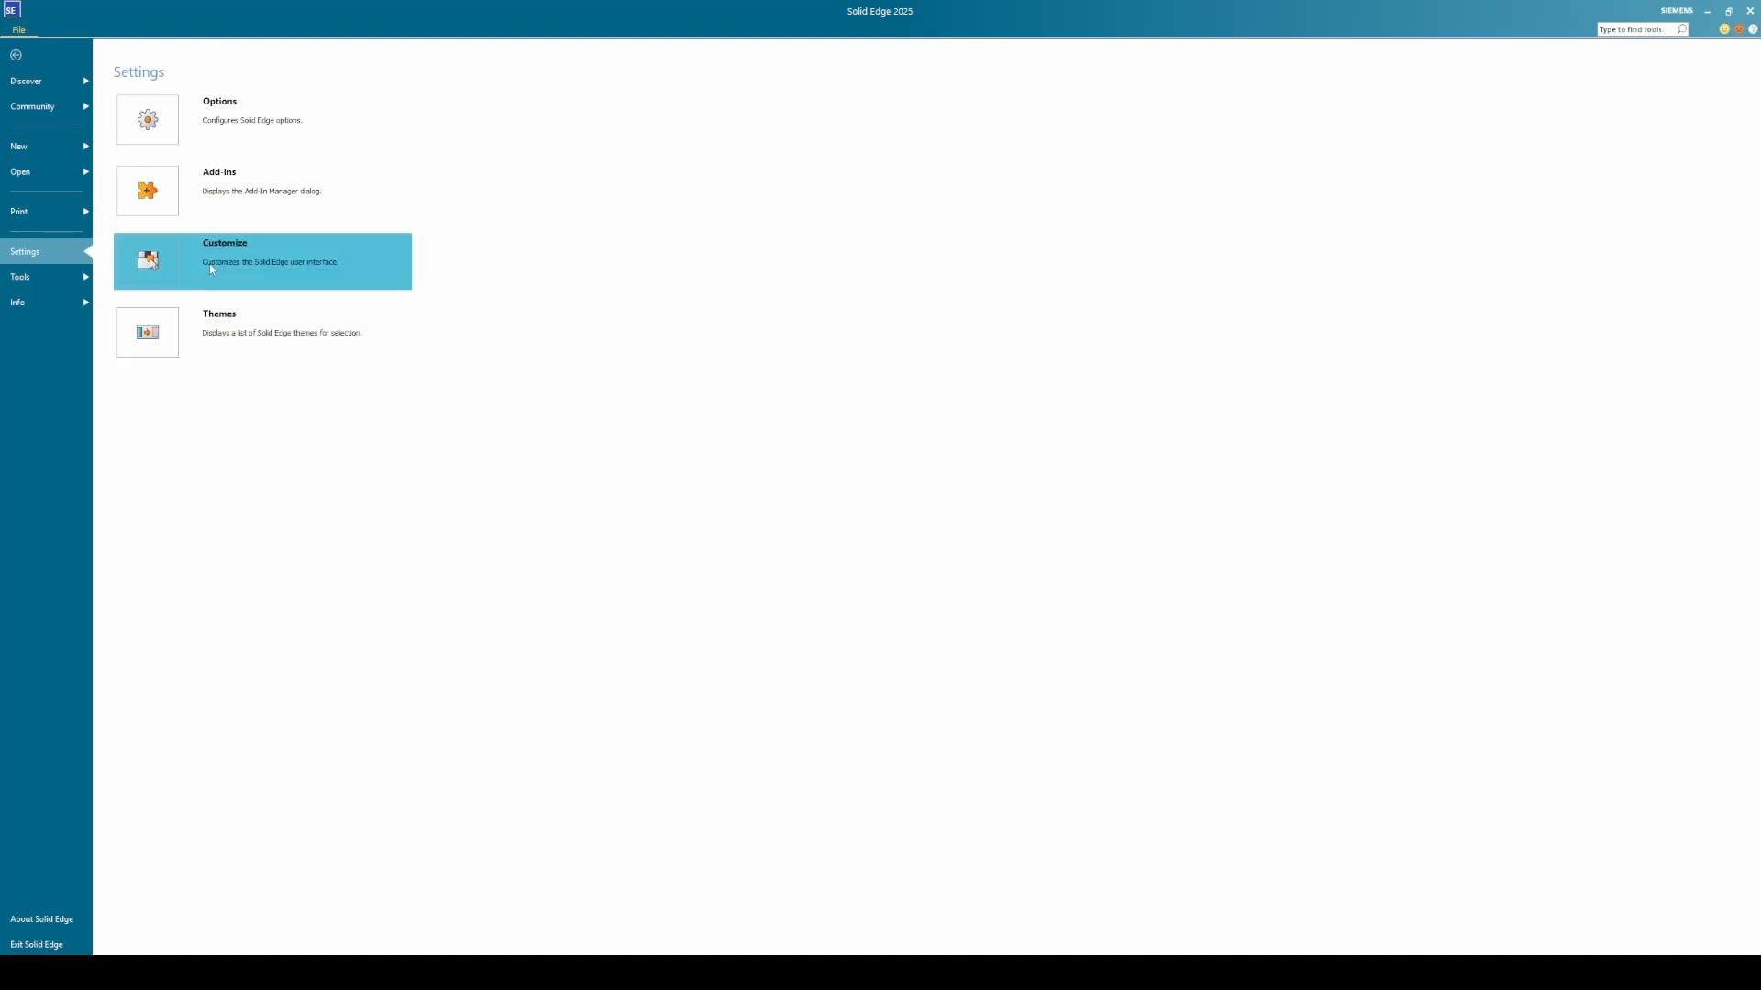
left_click(47, 279)
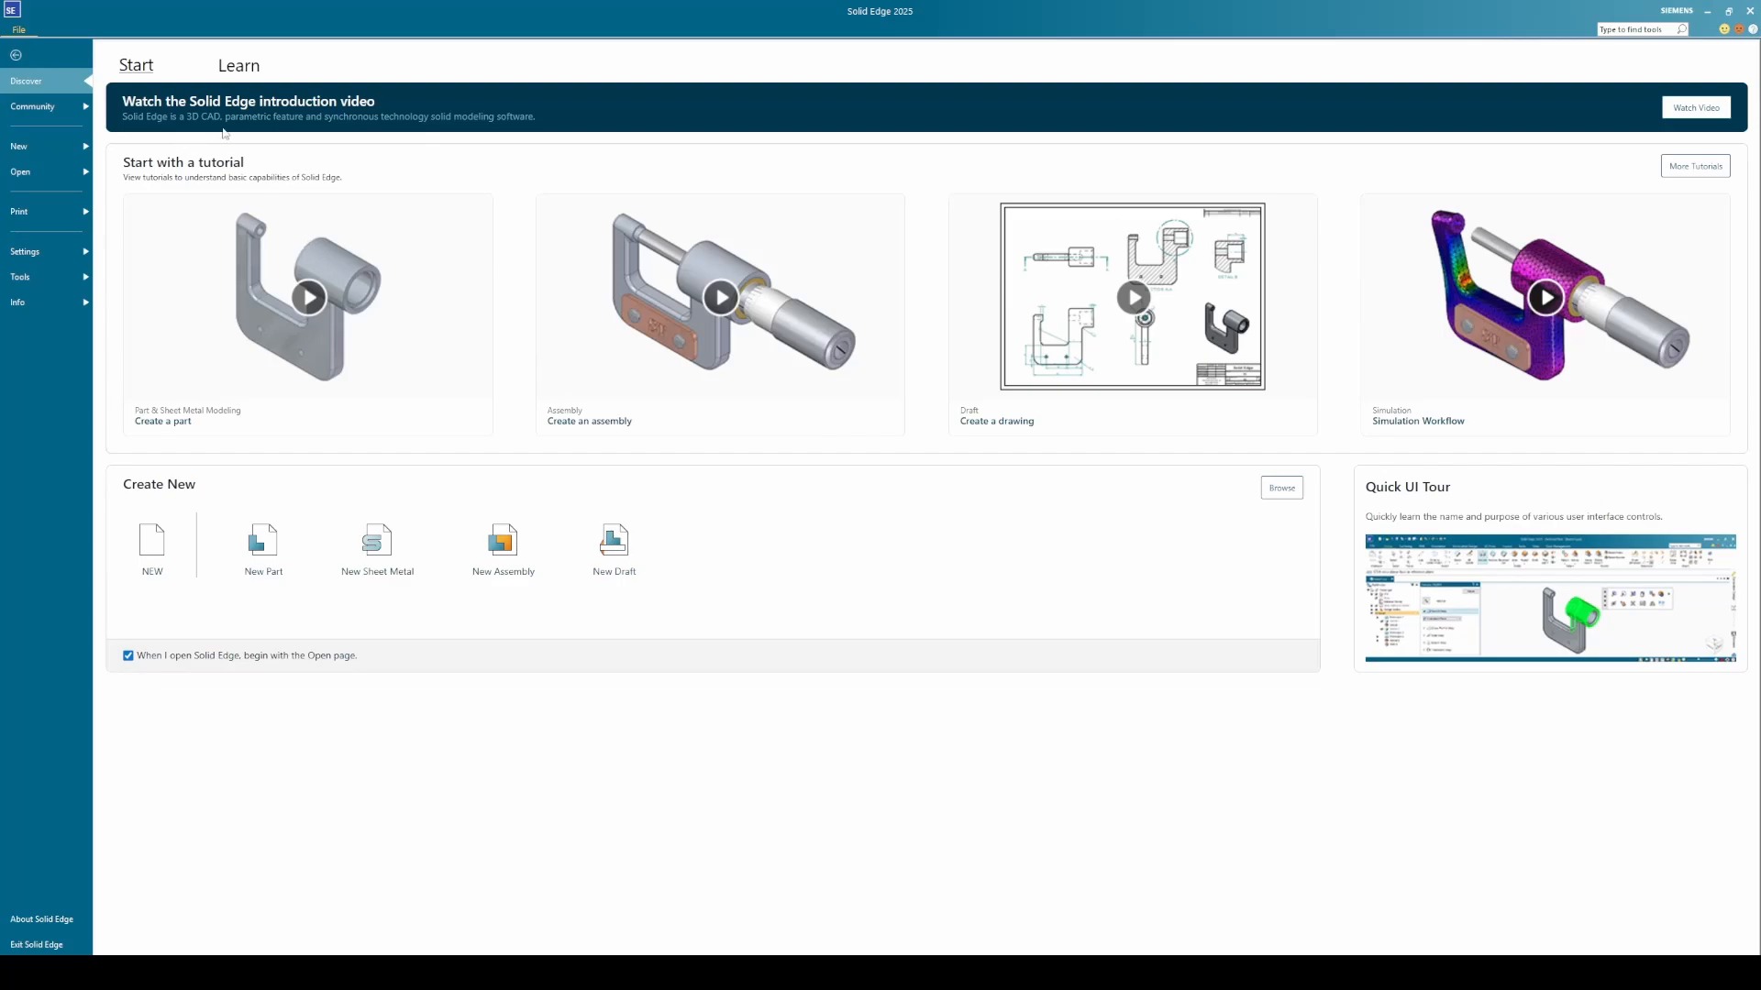
left_click(258, 549)
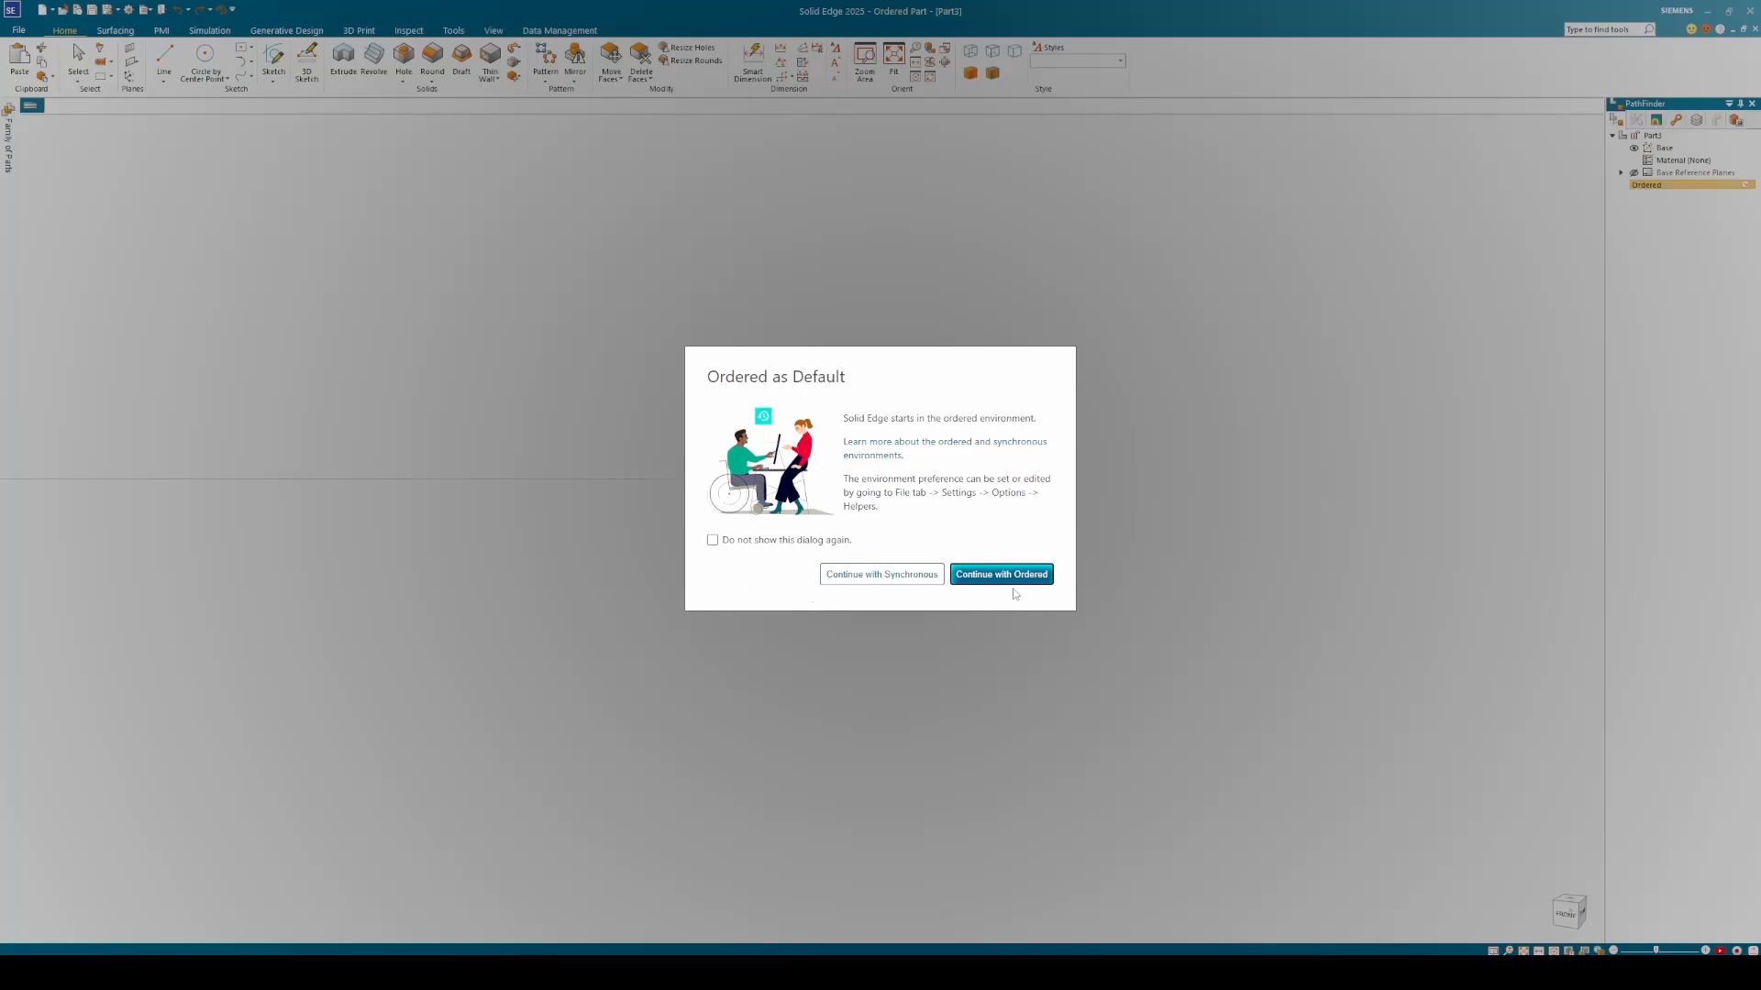
left_click(745, 541)
left_click(1034, 583)
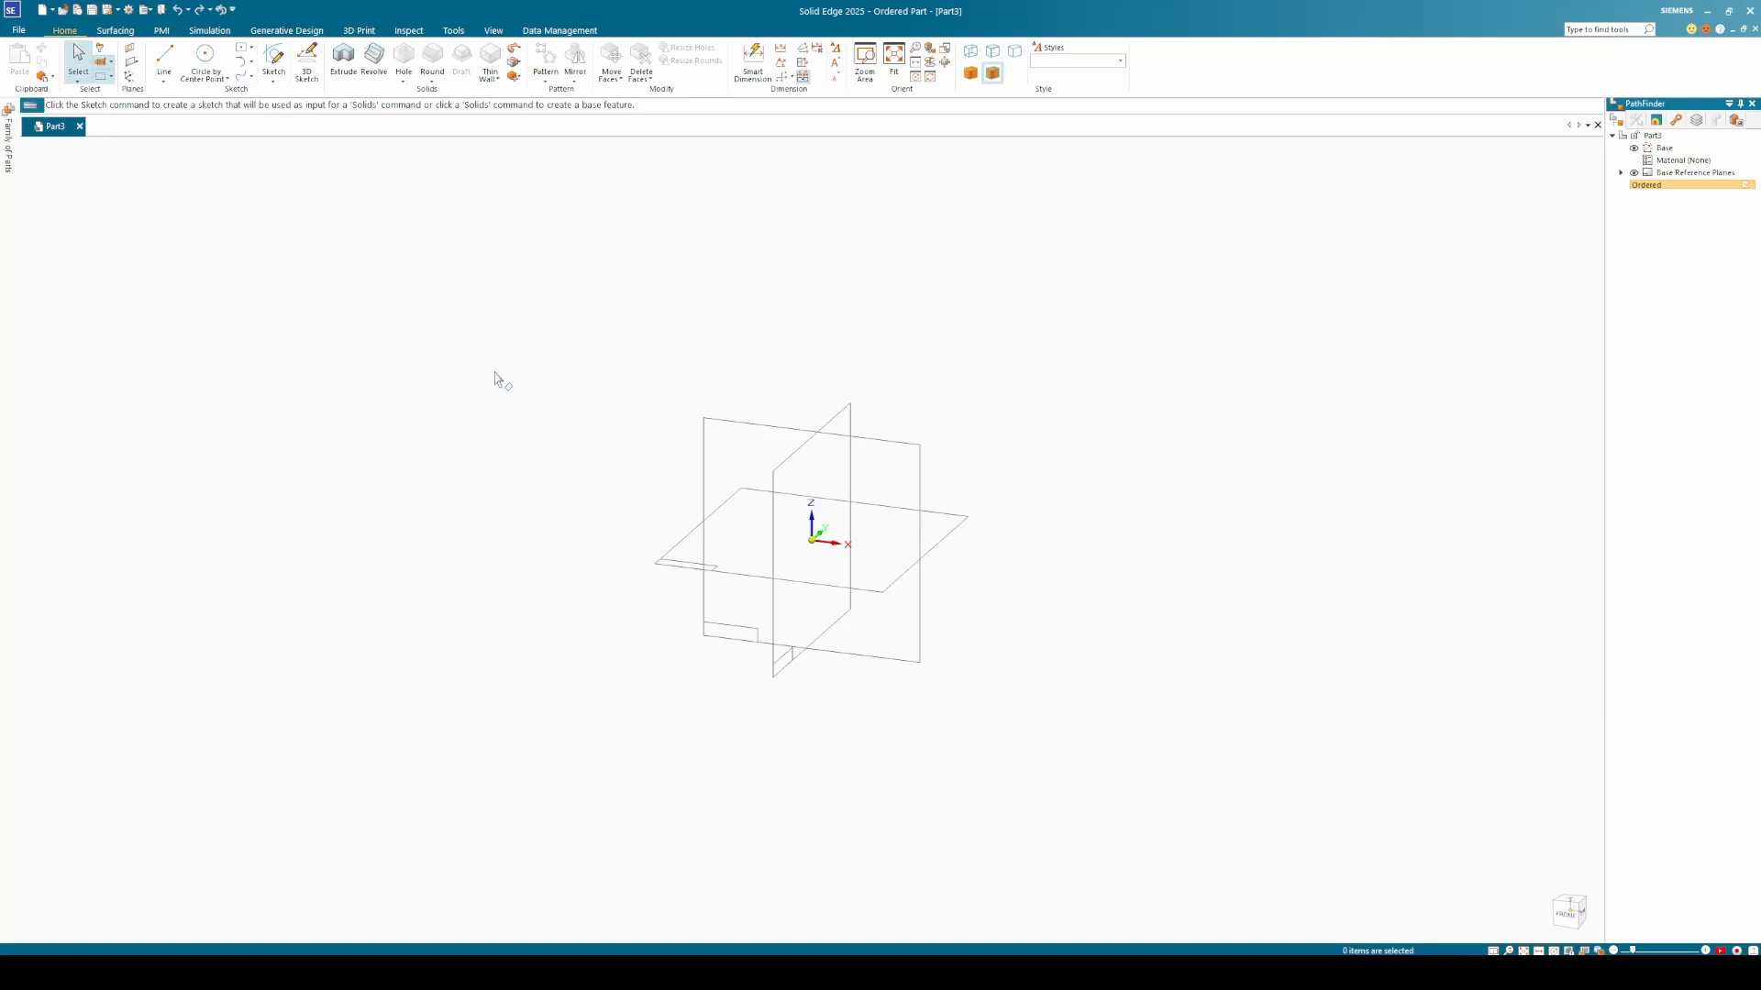
Open the Solid Edge options for the part and set the arc smoothness in the View options to 6.
left_click(18, 30)
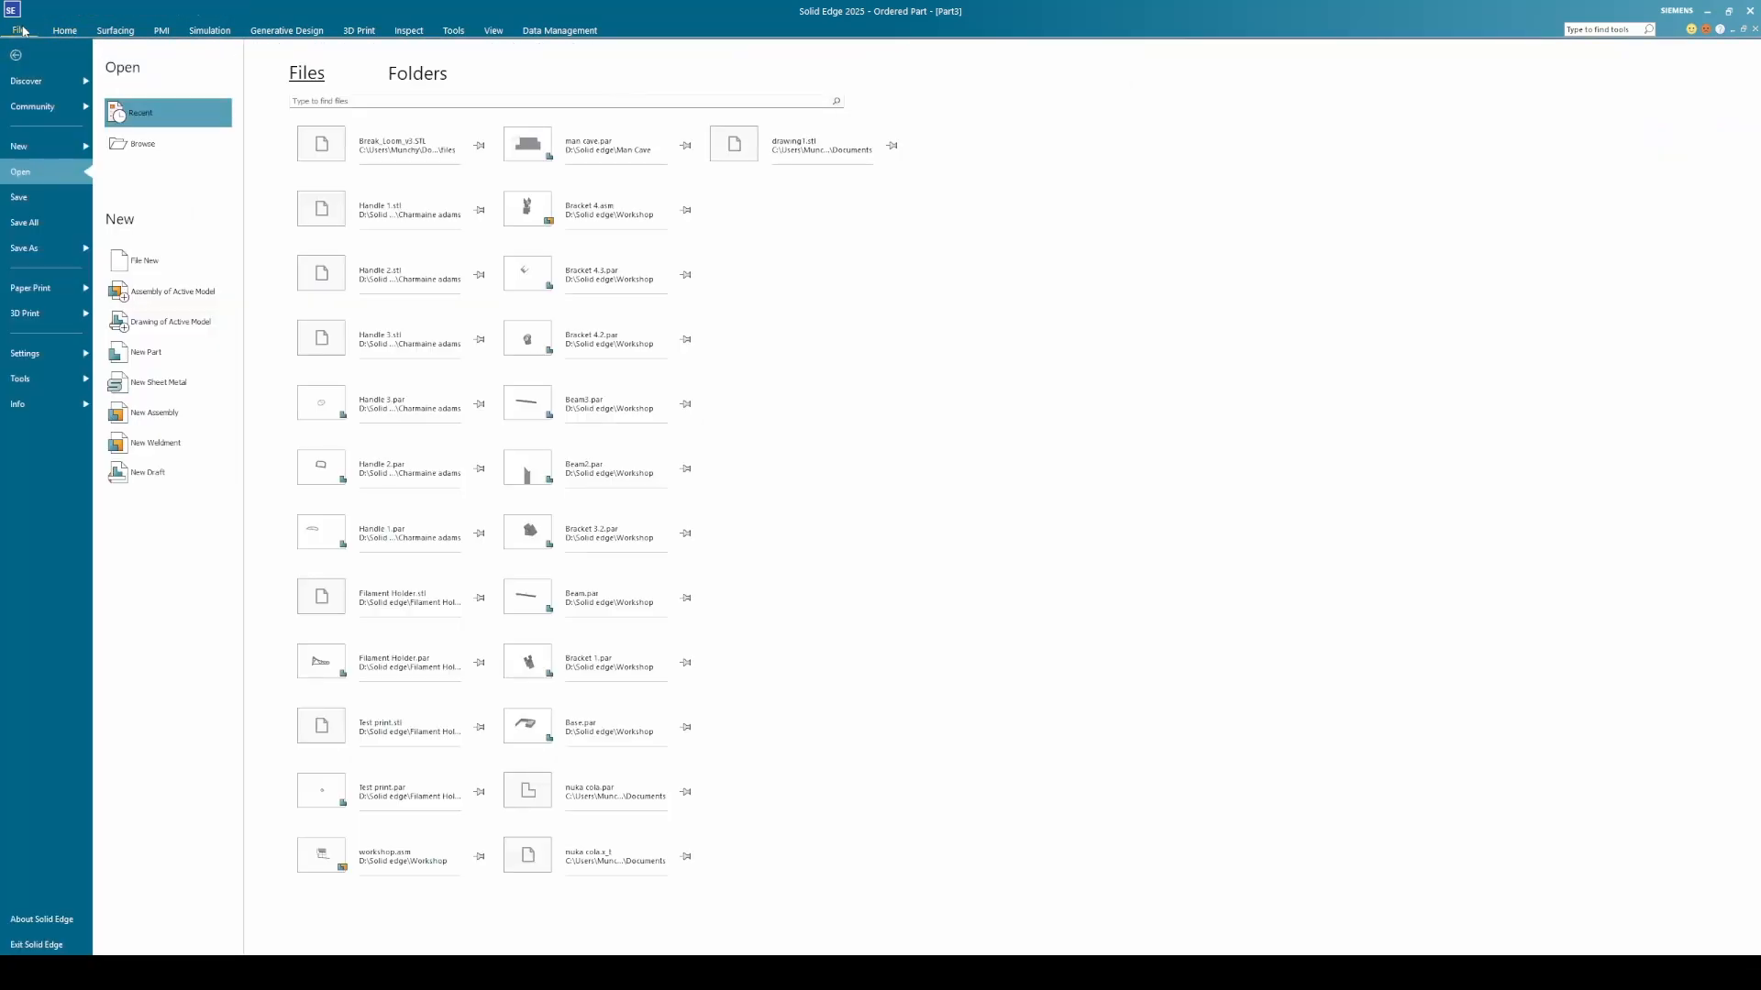
left_click(67, 358)
left_click(200, 120)
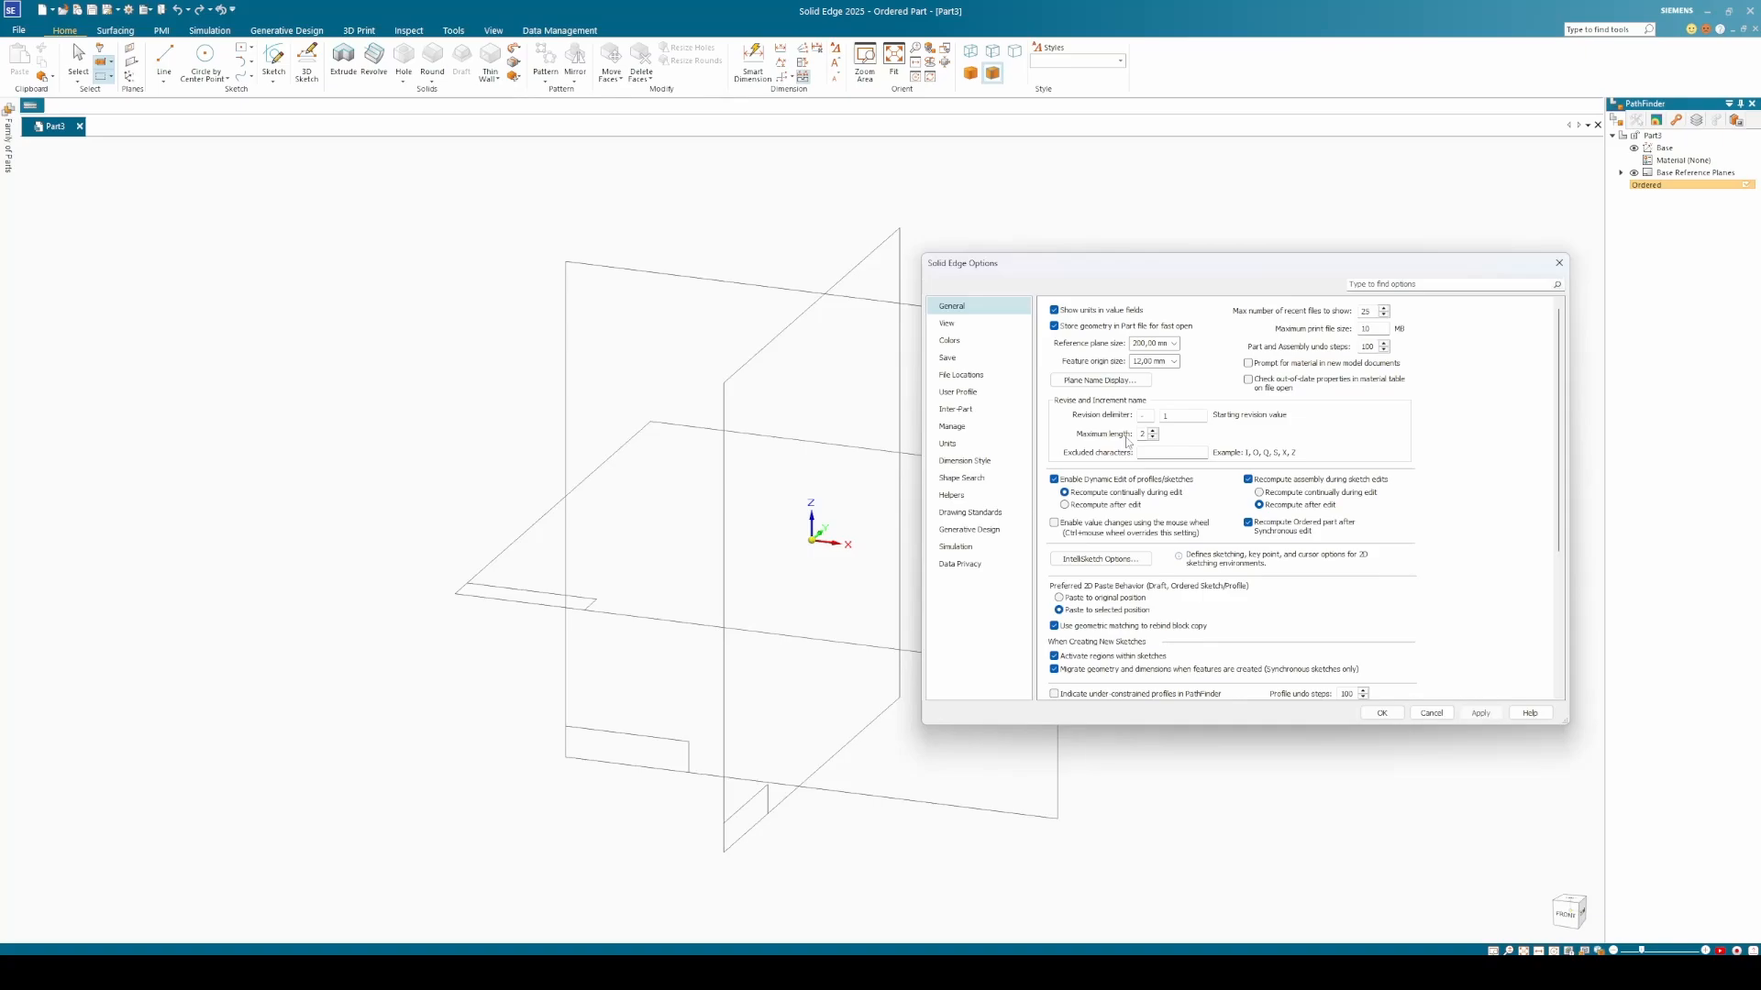
left_click(949, 324)
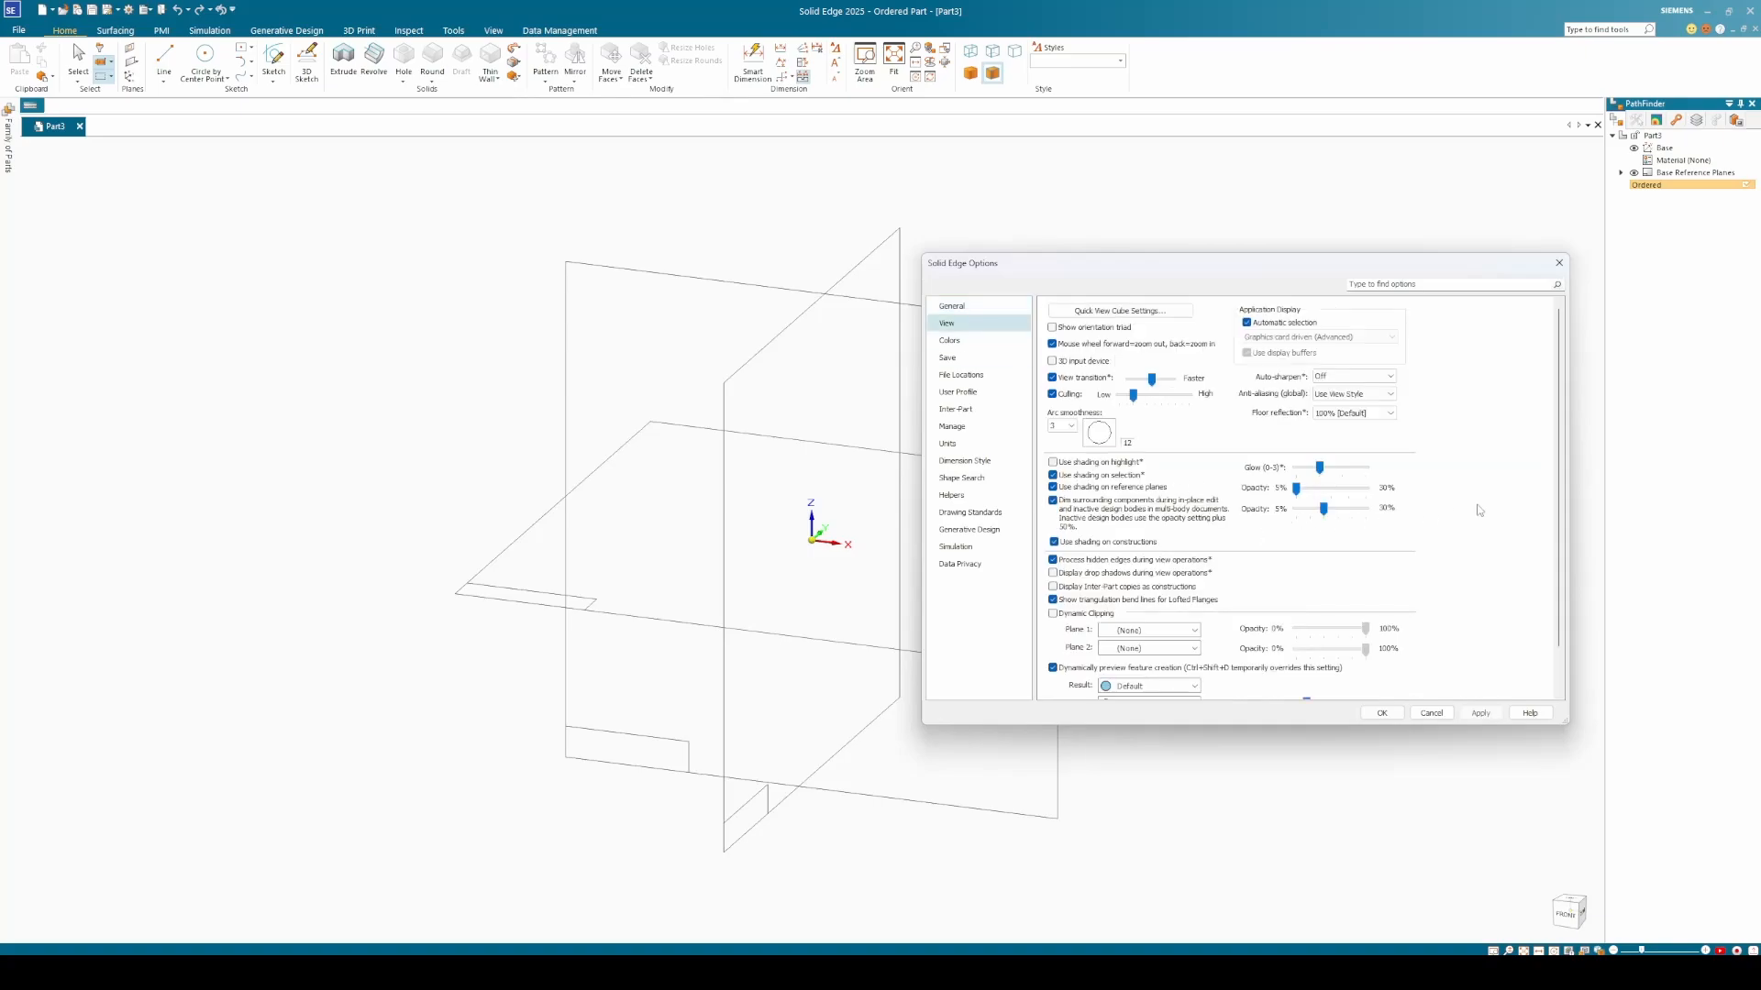
left_click(1071, 426)
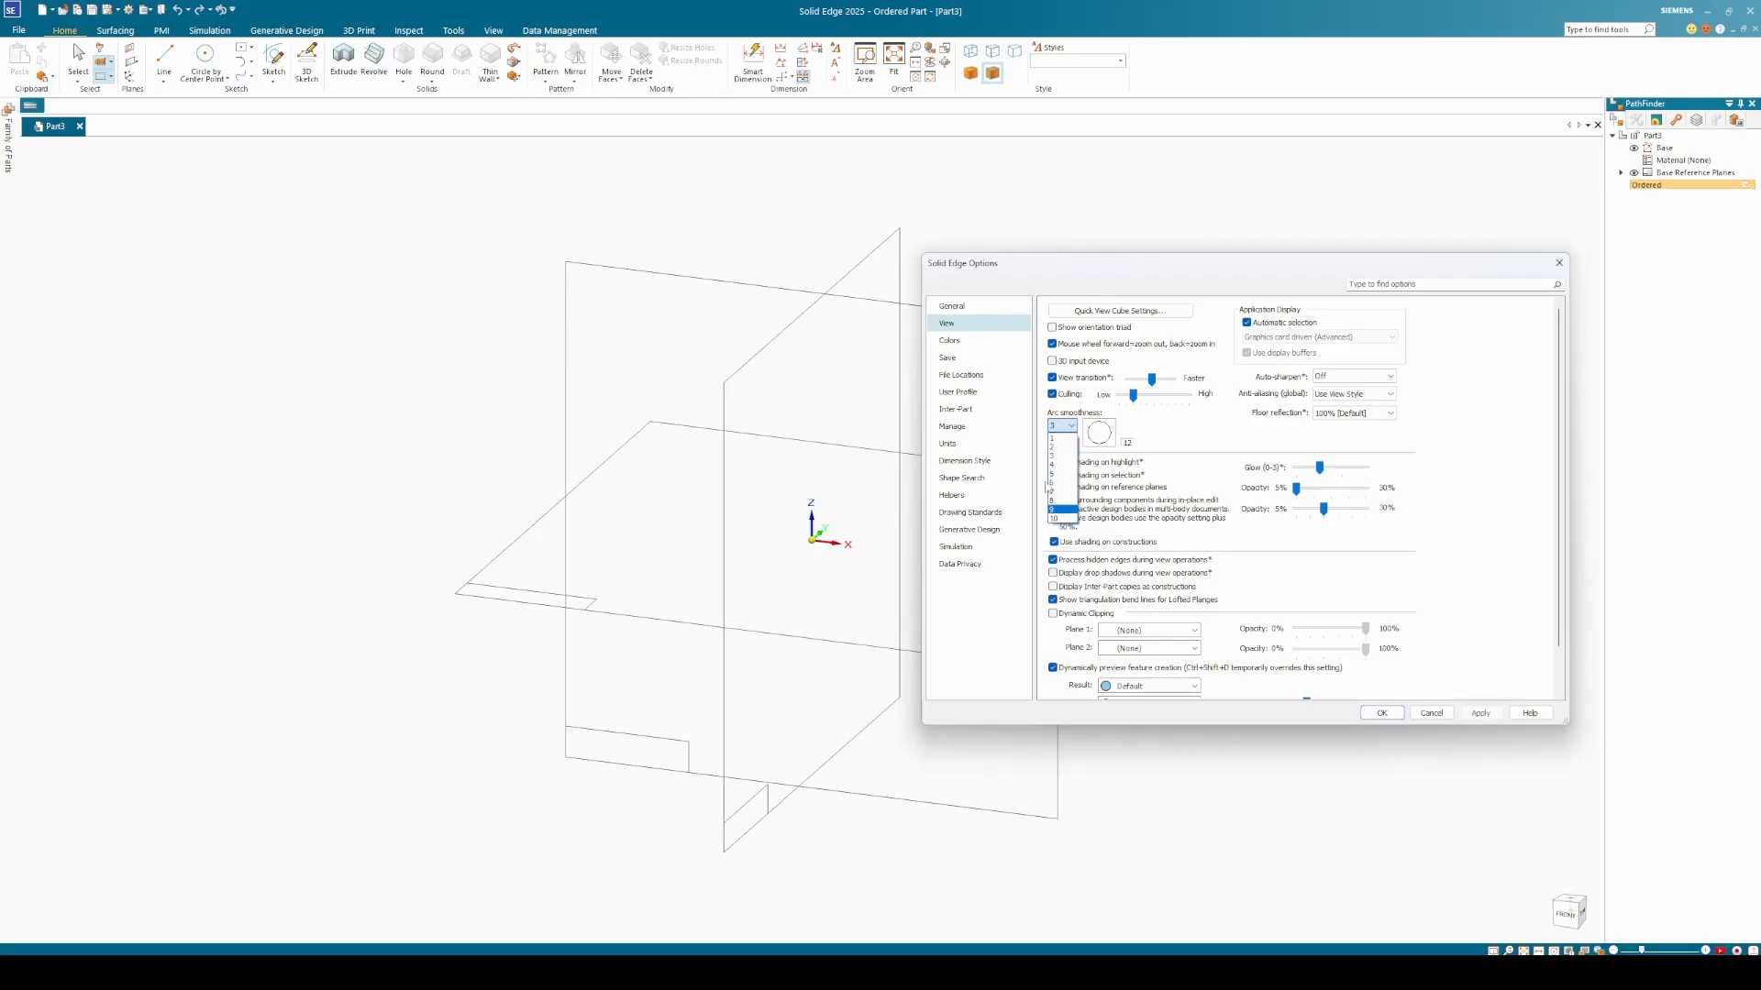
left_click(1059, 482)
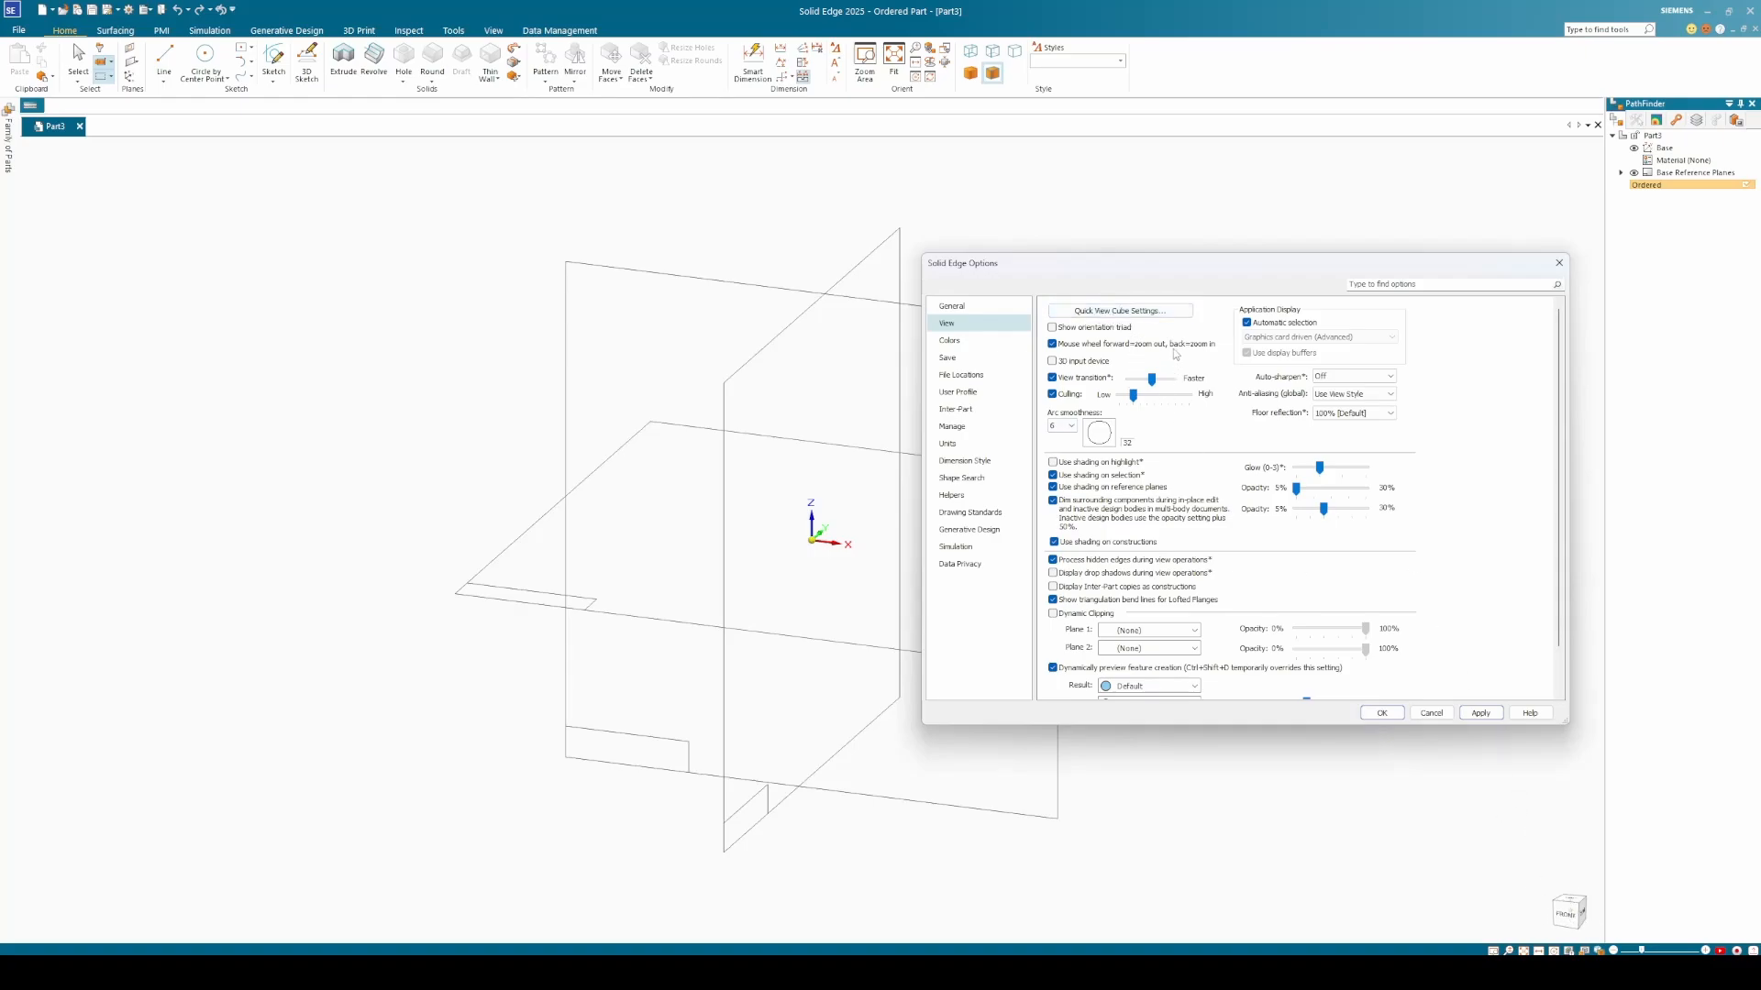
Try Black as the Quick View Cube color, set it back to Blue, and accept the Solid Edge options.
left_click(1154, 314)
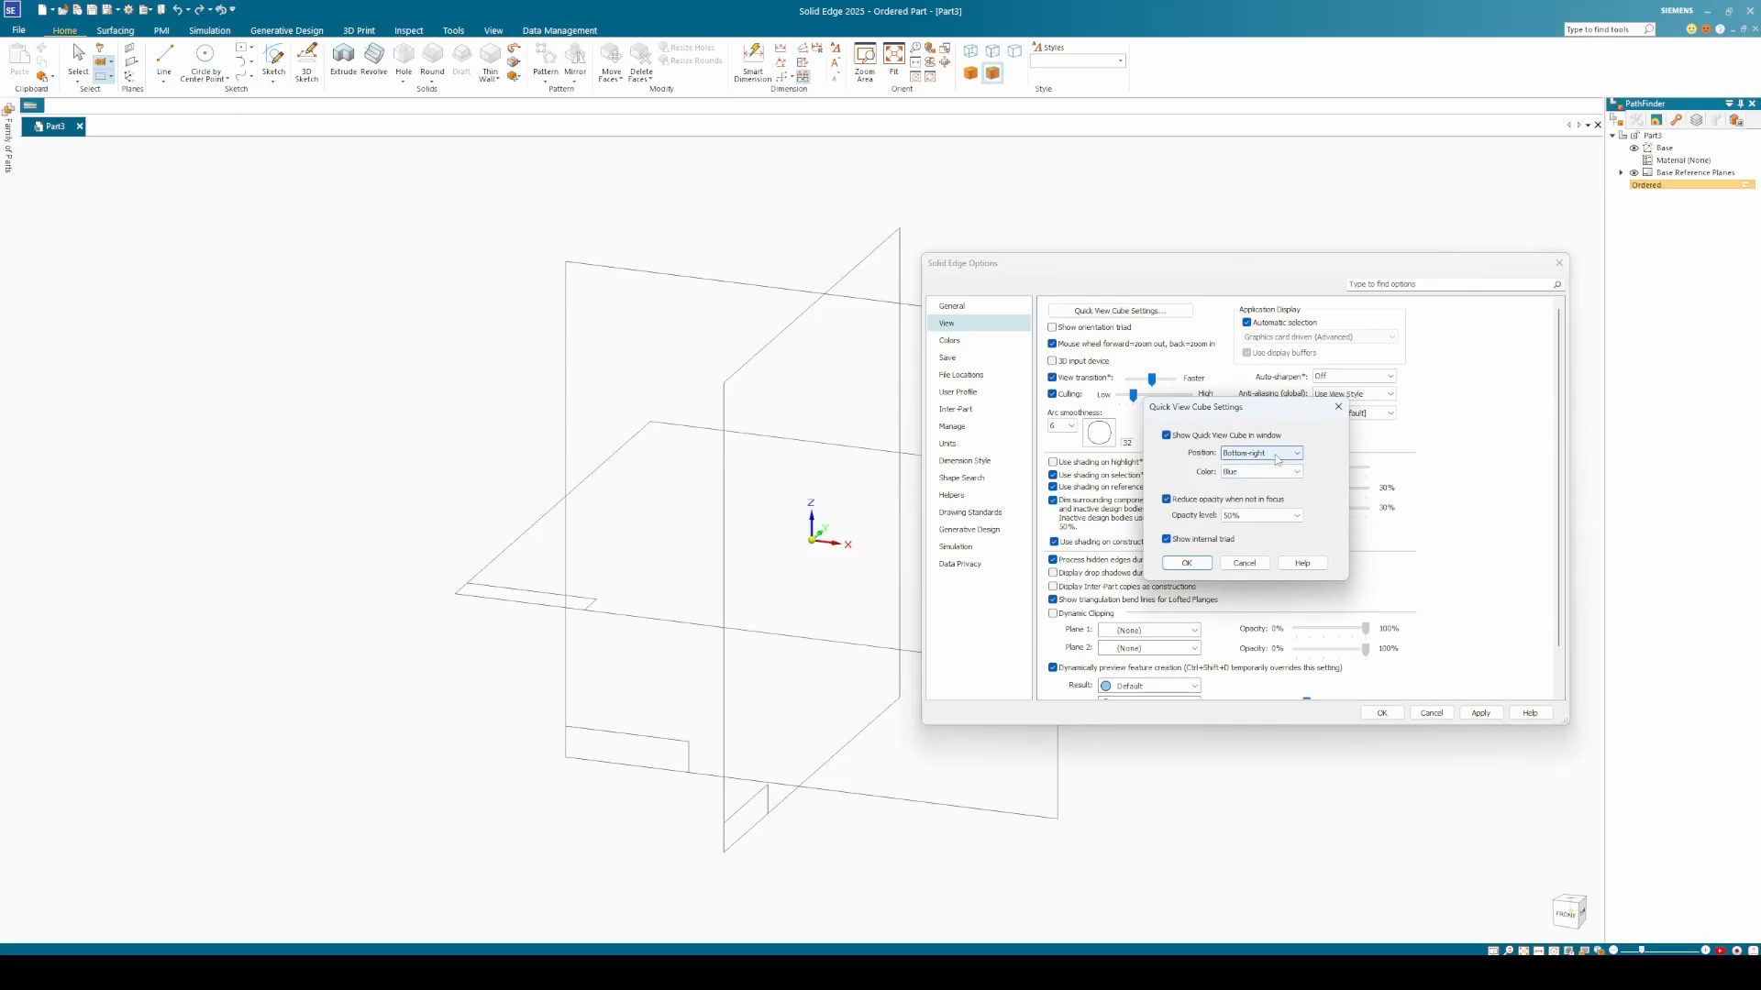
left_click(1265, 472)
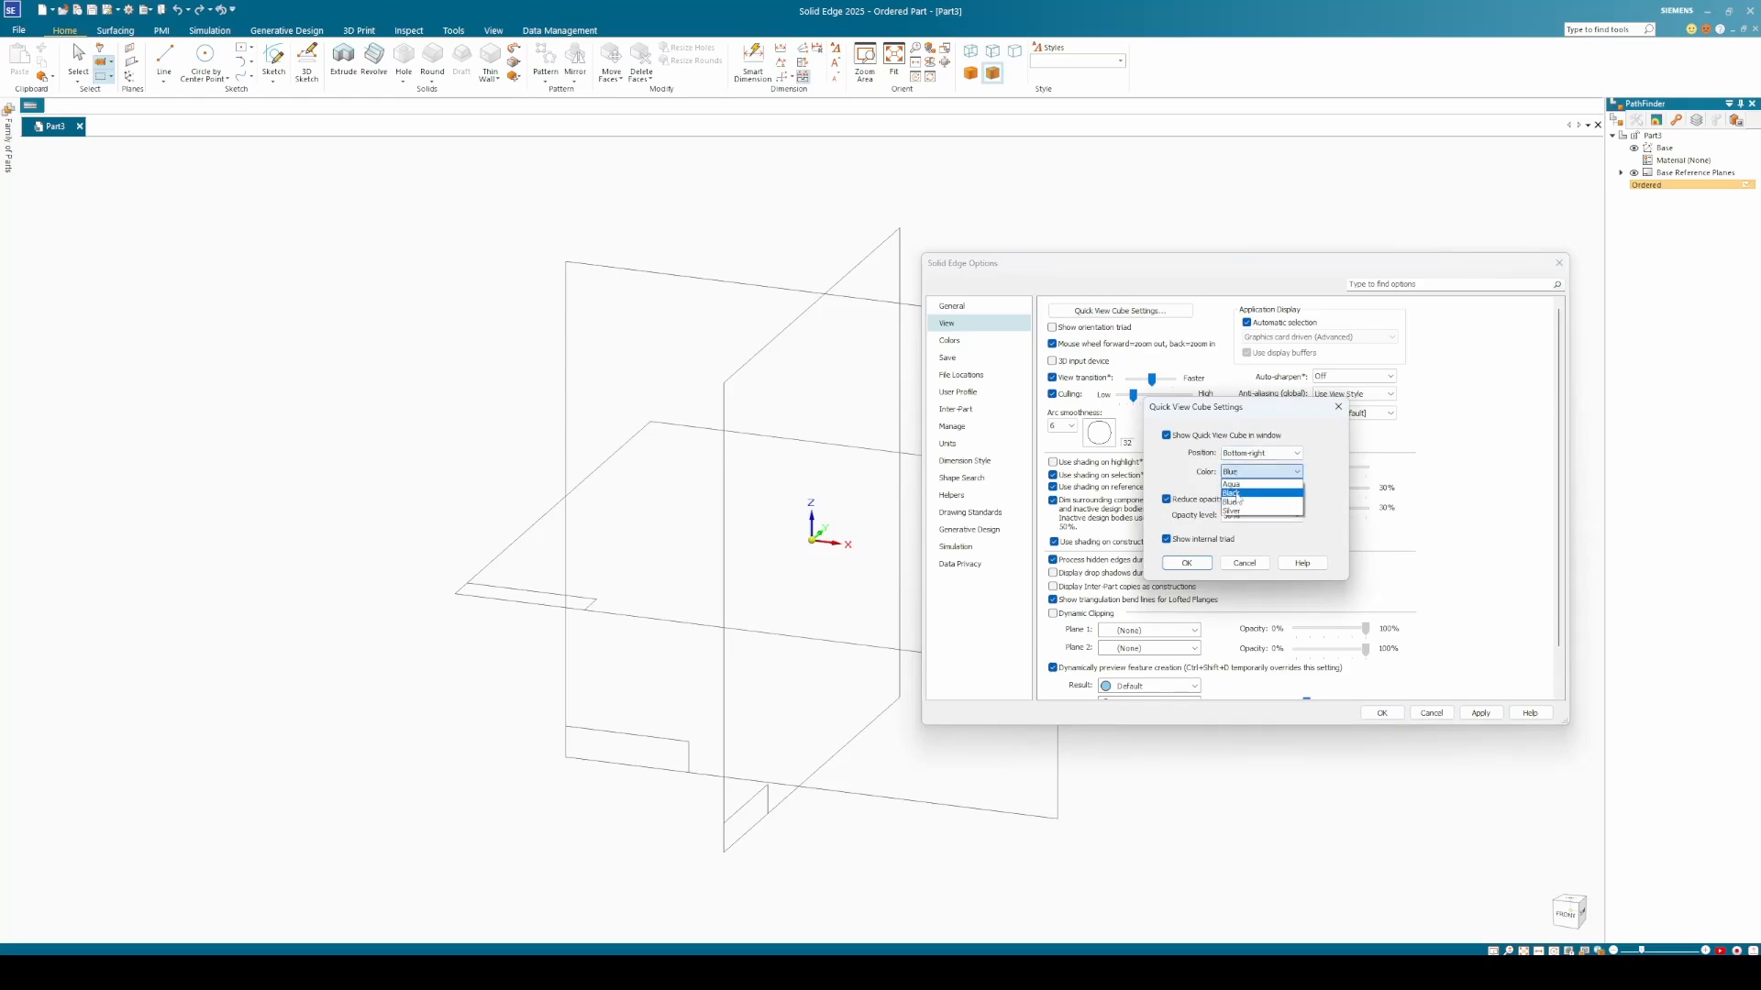
left_click(1254, 481)
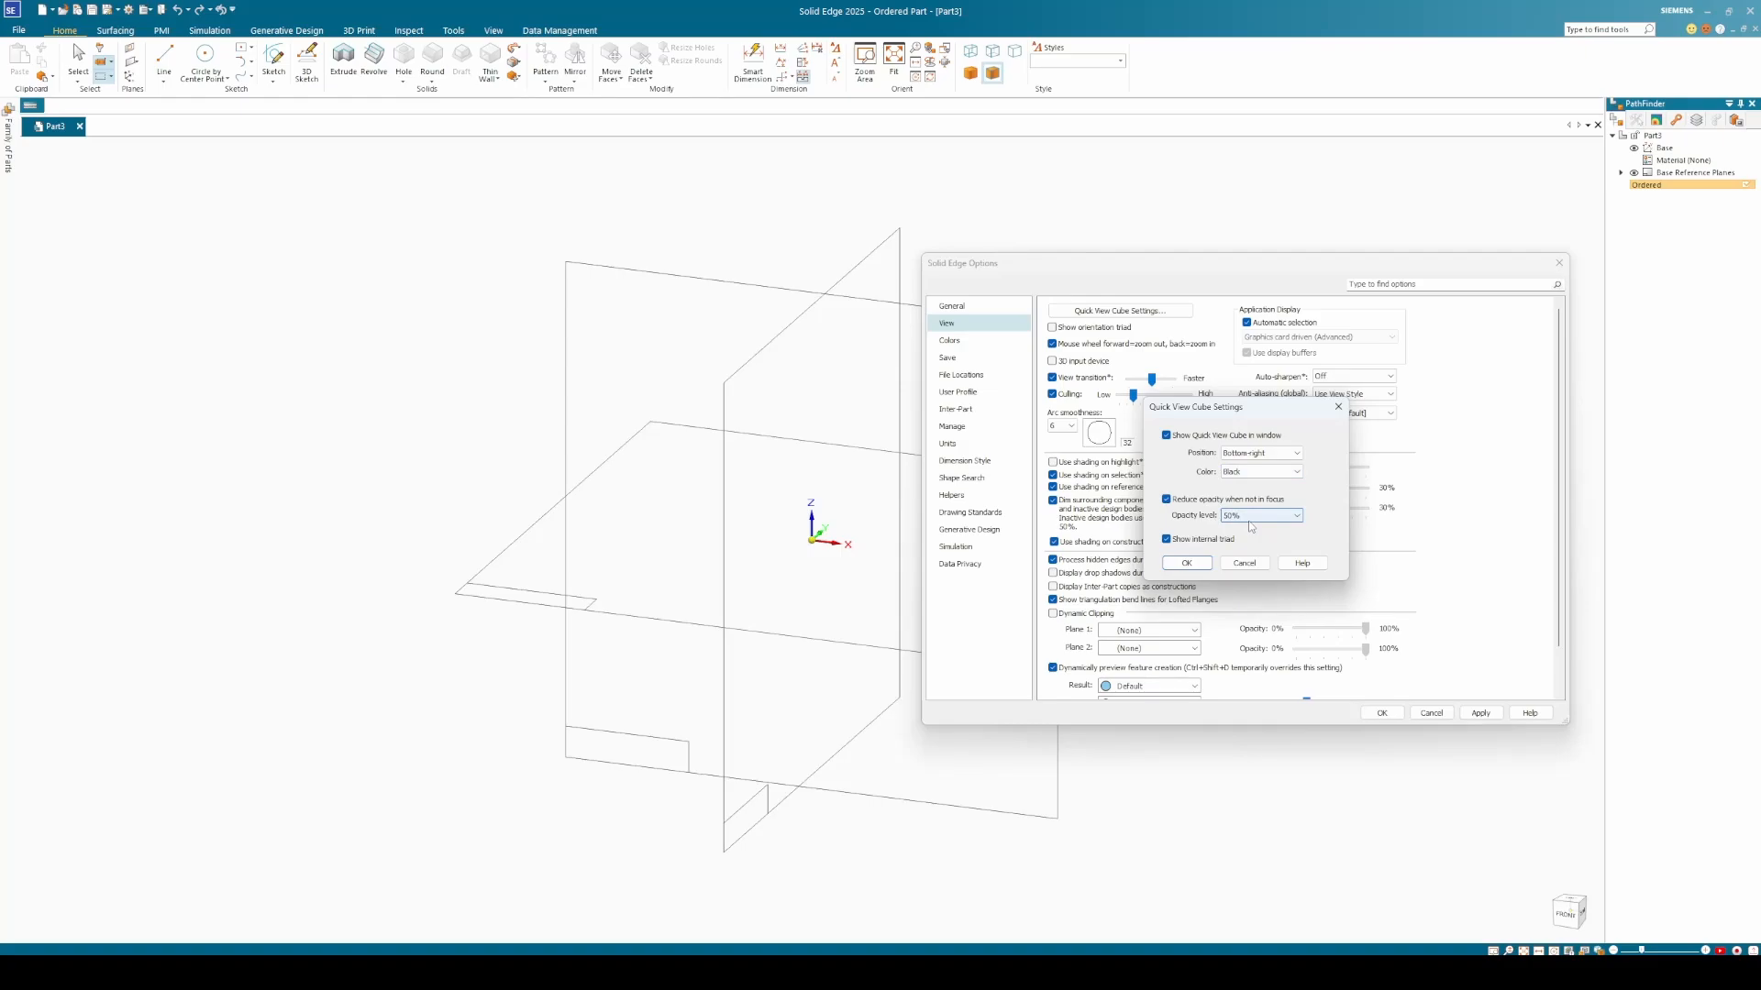
left_click(1261, 472)
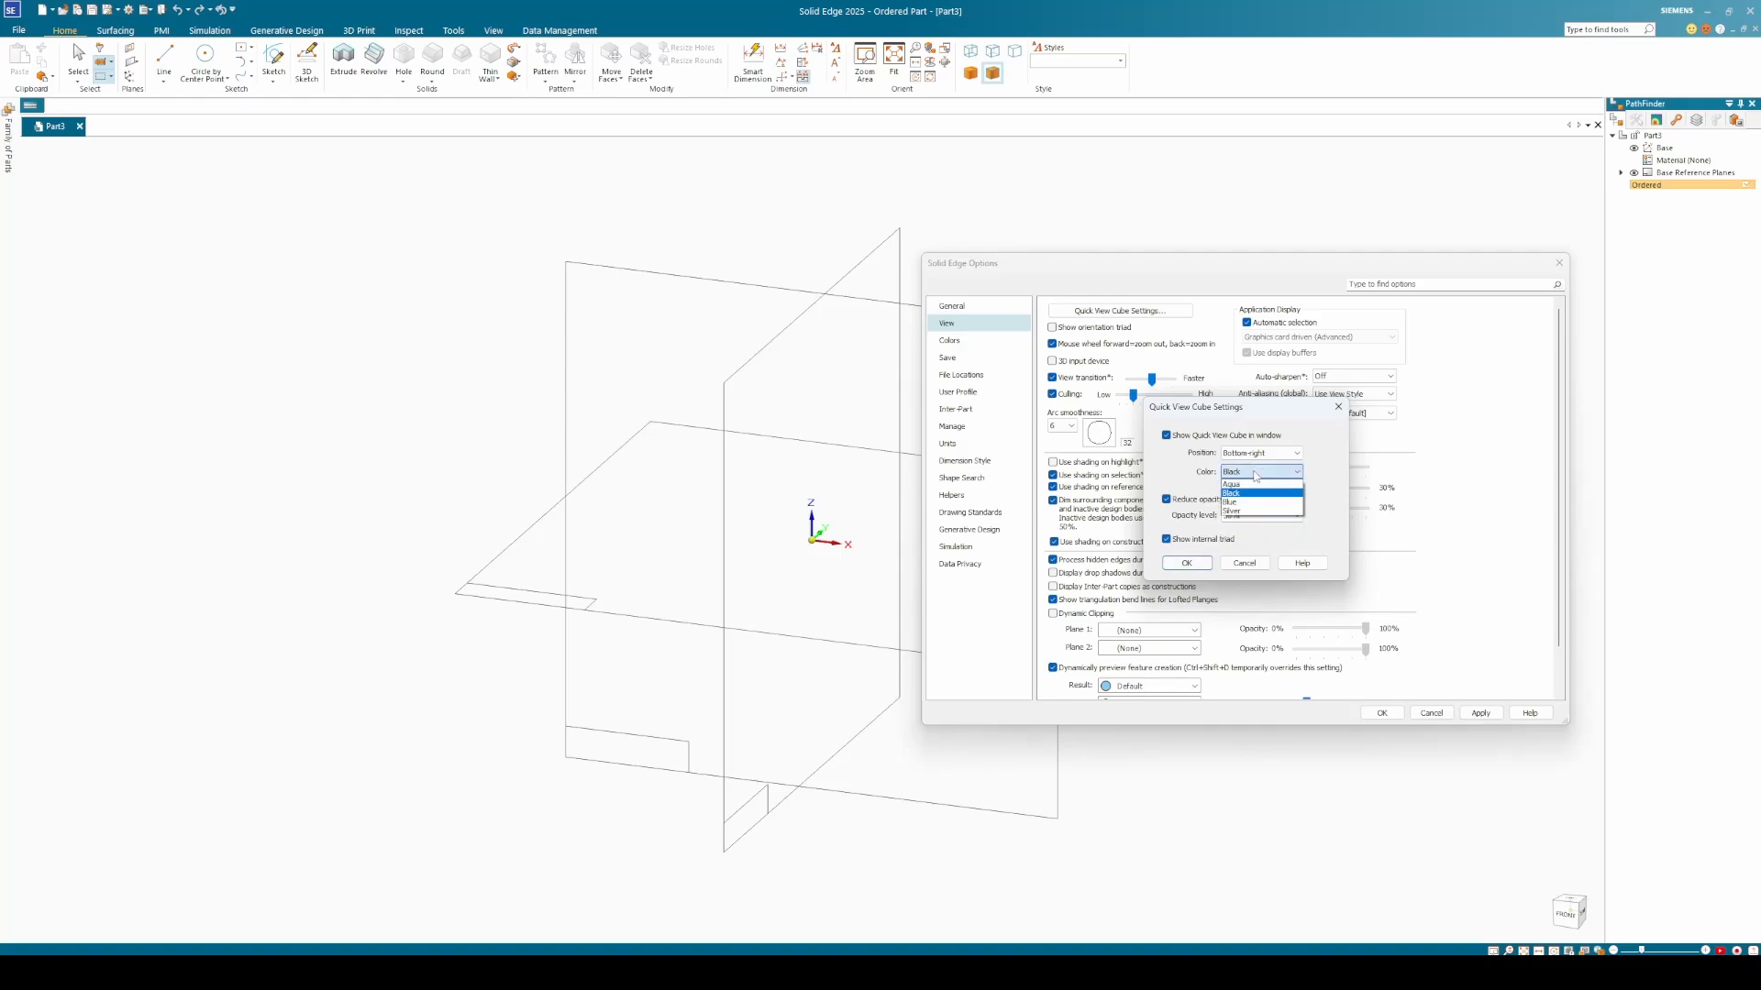
left_click(1247, 500)
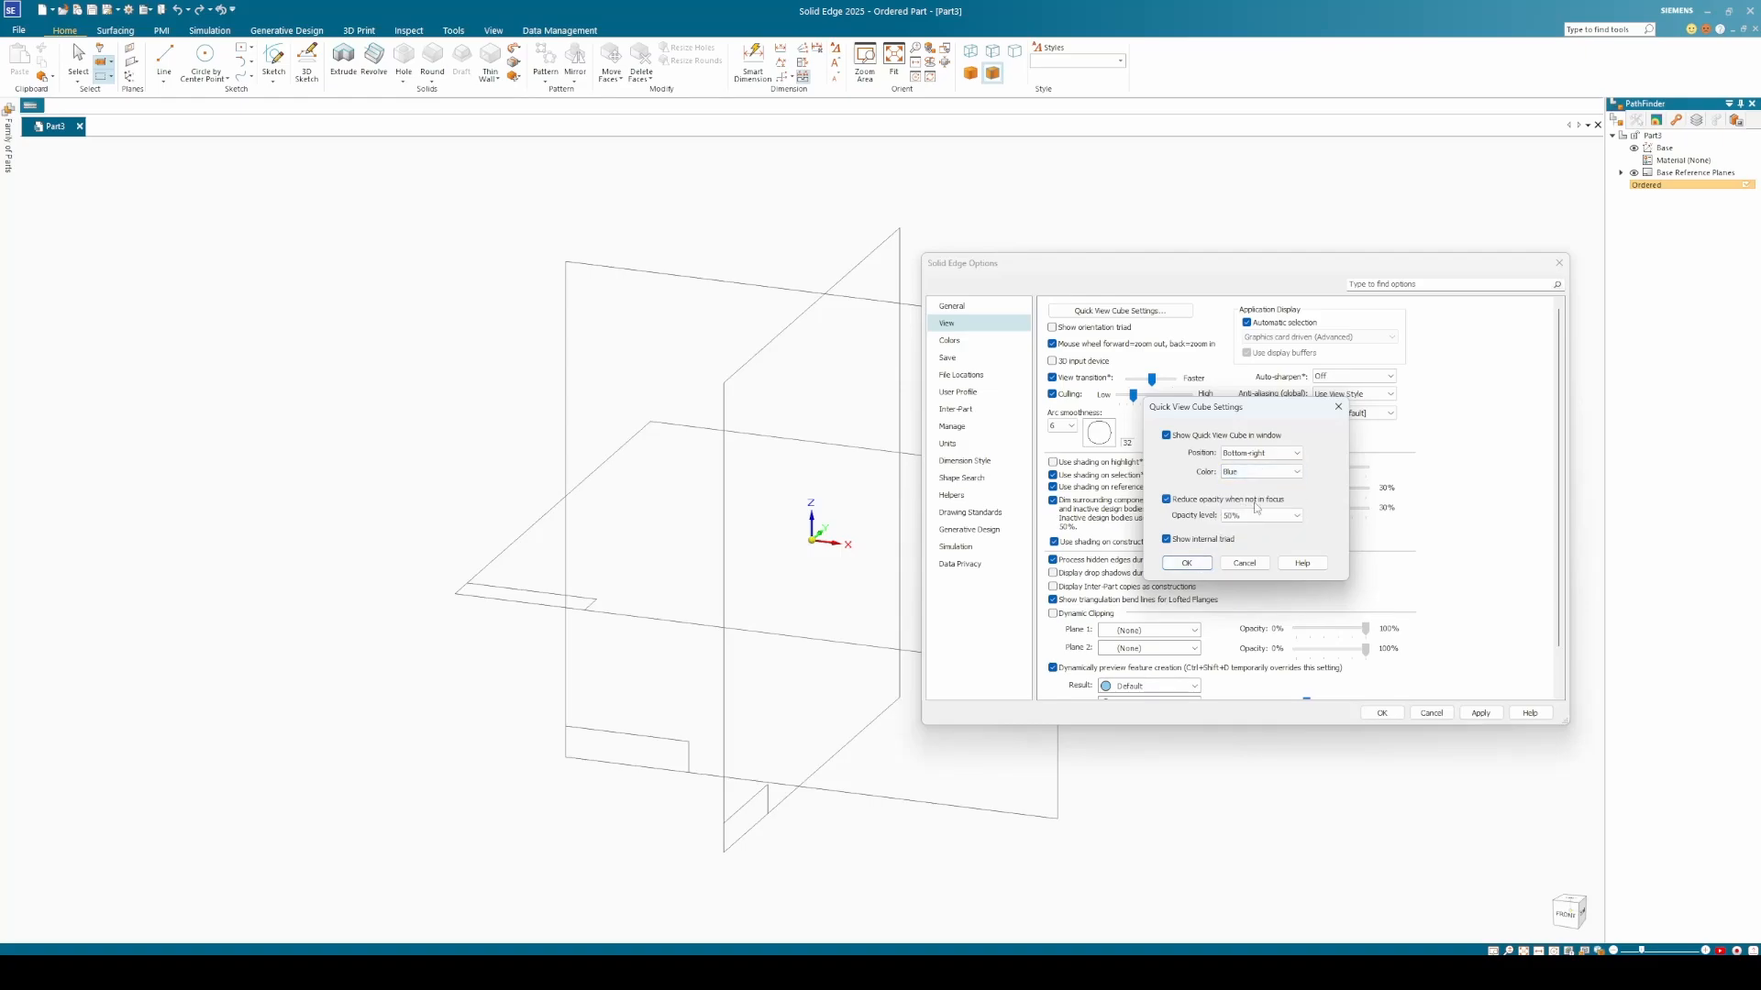
left_click(1187, 564)
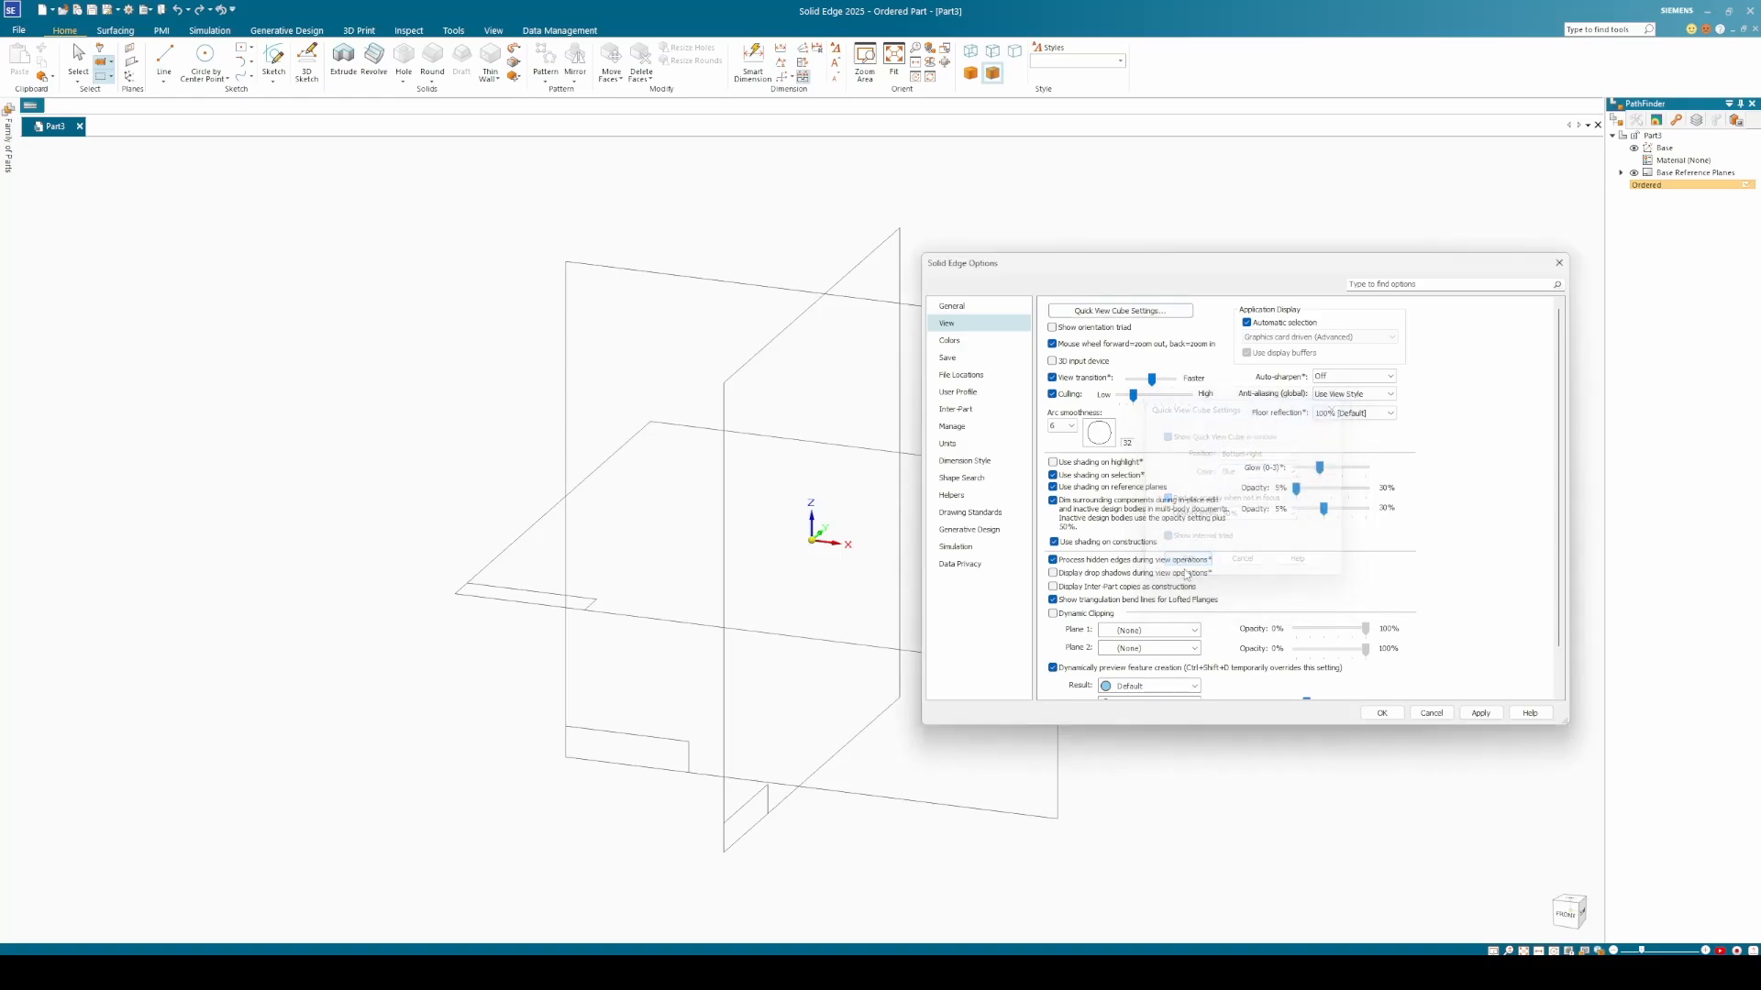
left_click(1481, 714)
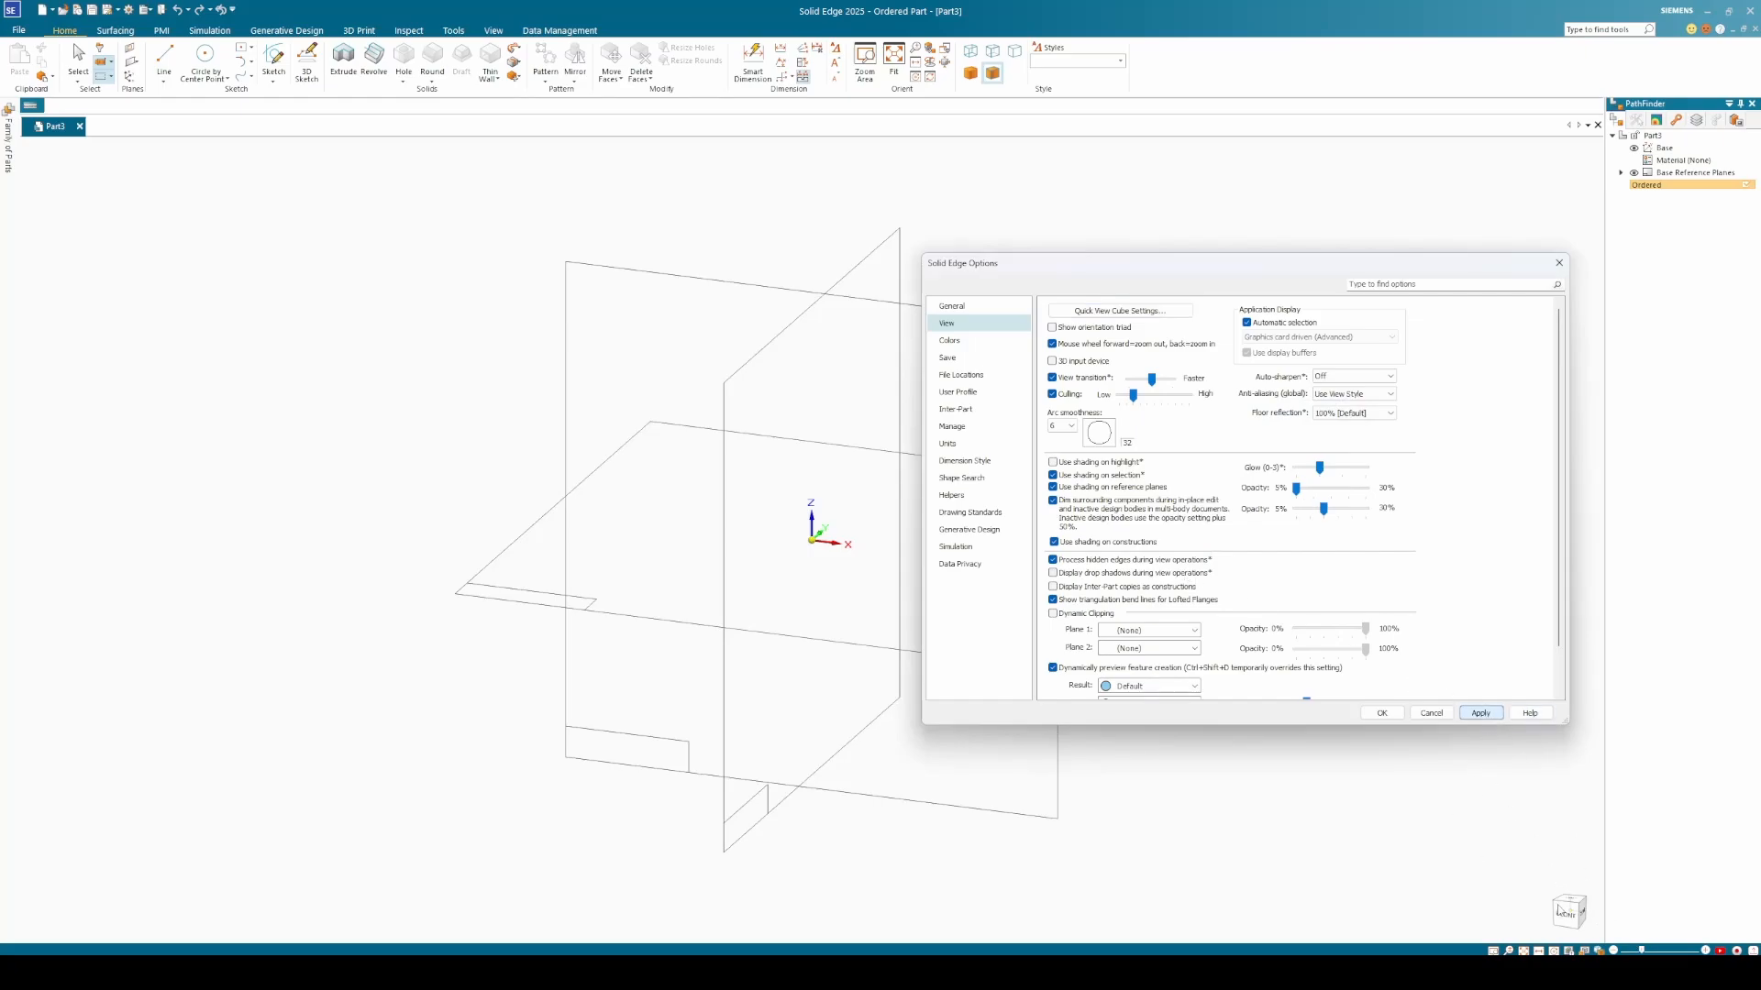
left_click(1383, 714)
Reorient the part's reference planes through front, rotated and isometric views with the Quick View Cube.
left_click(1565, 915)
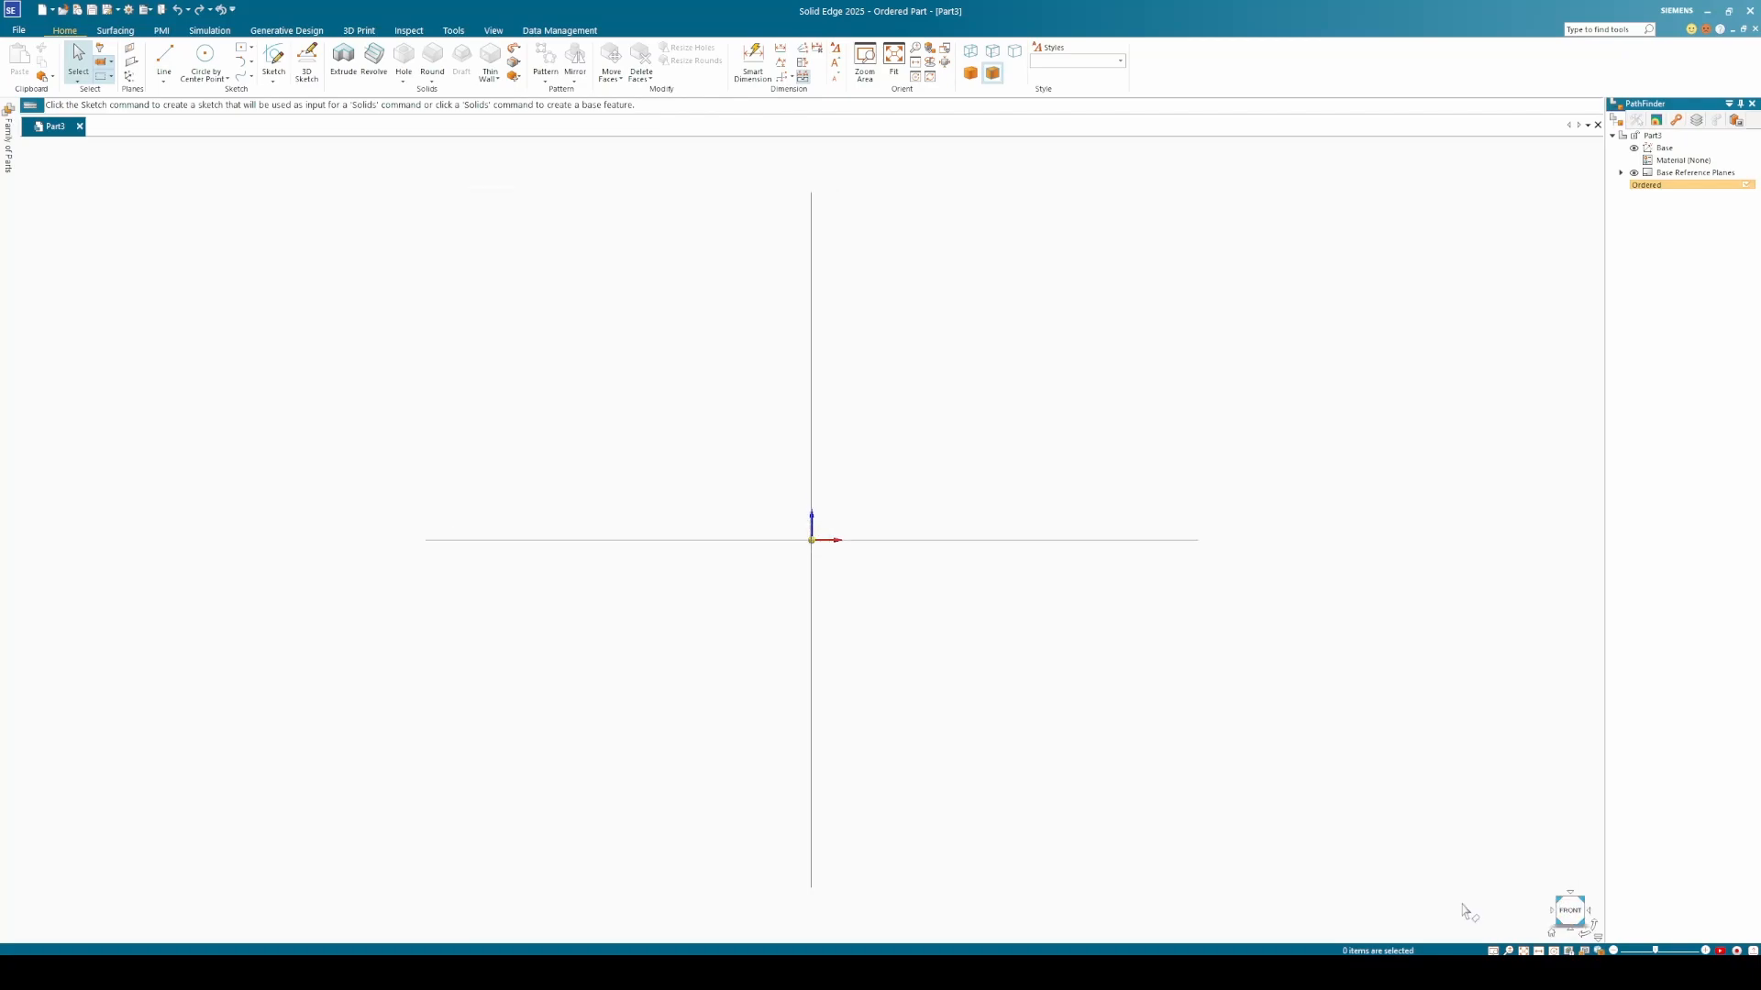
left_click(1563, 910)
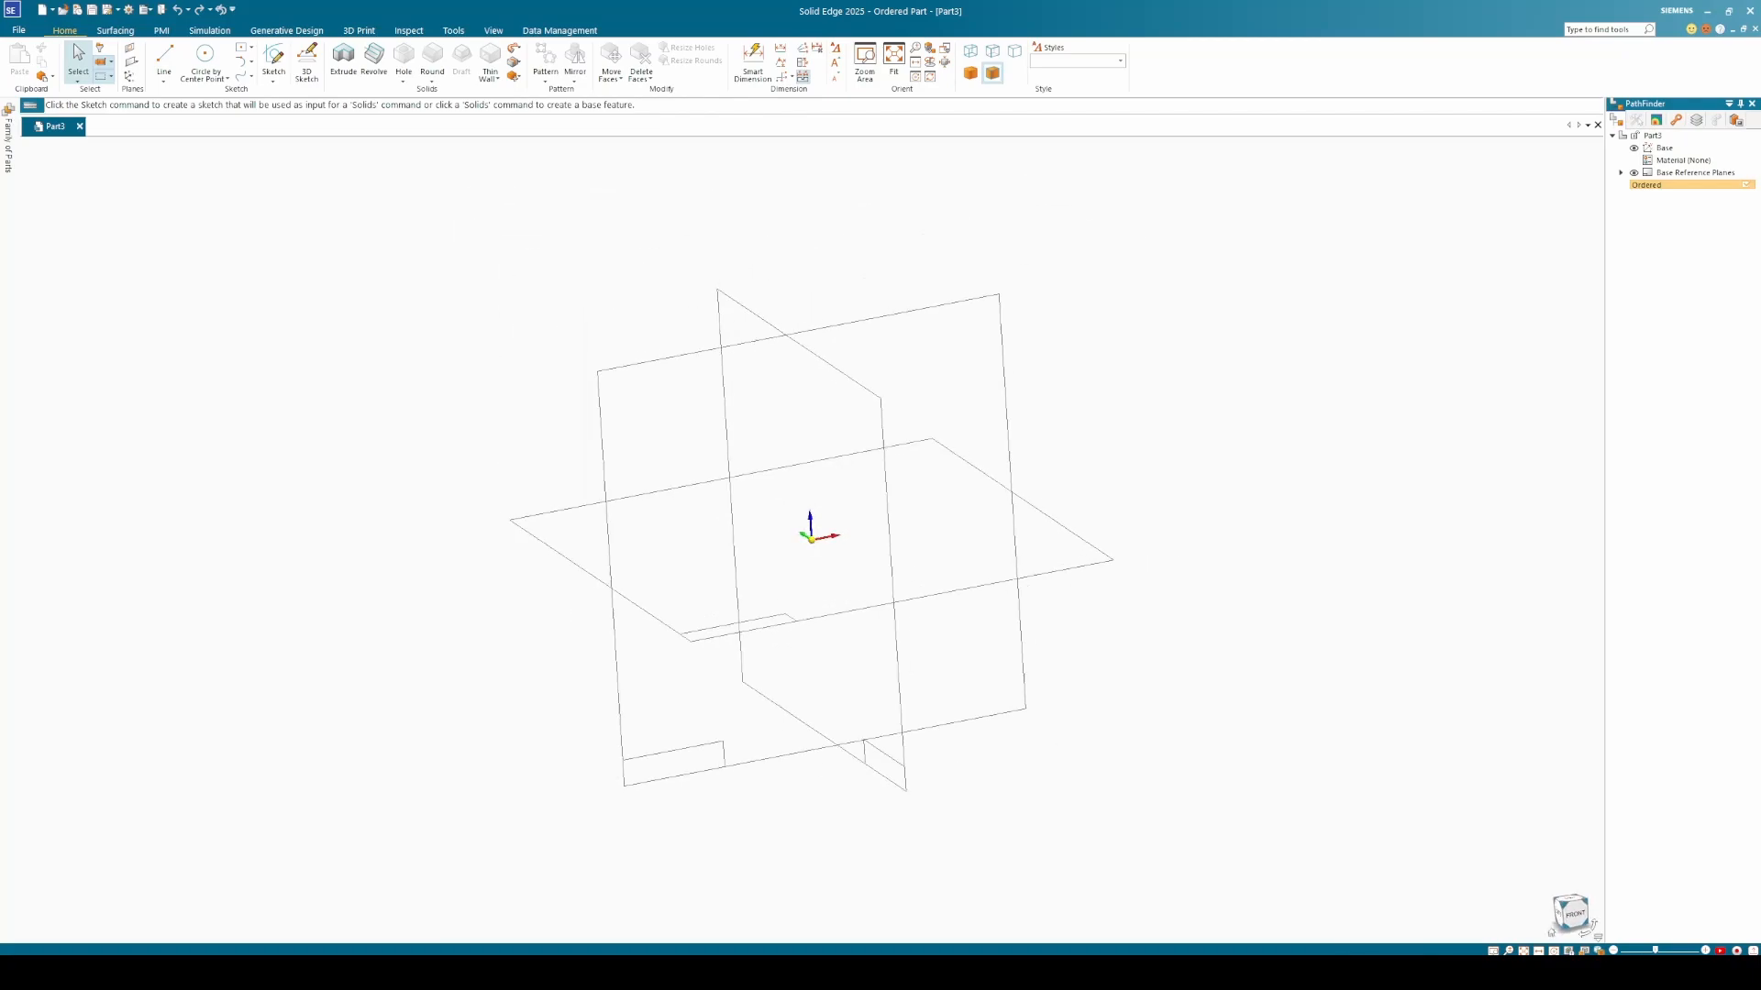
left_click(1559, 918)
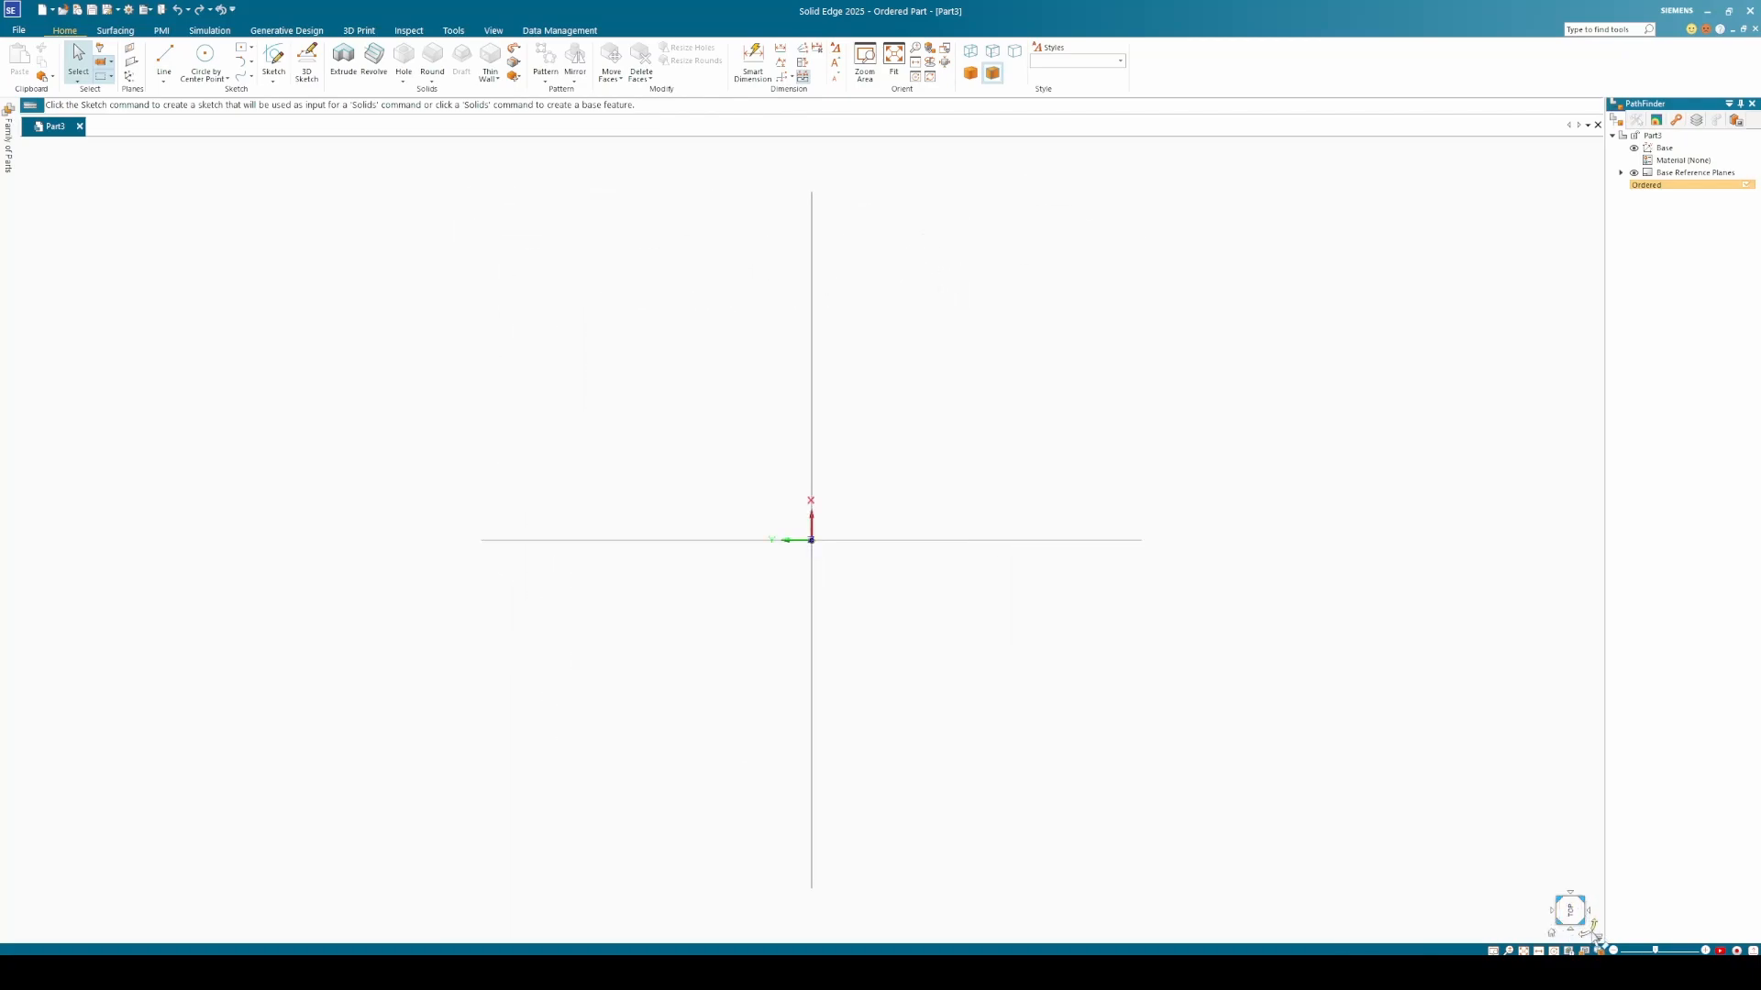
left_click(1592, 931)
left_click(1551, 936)
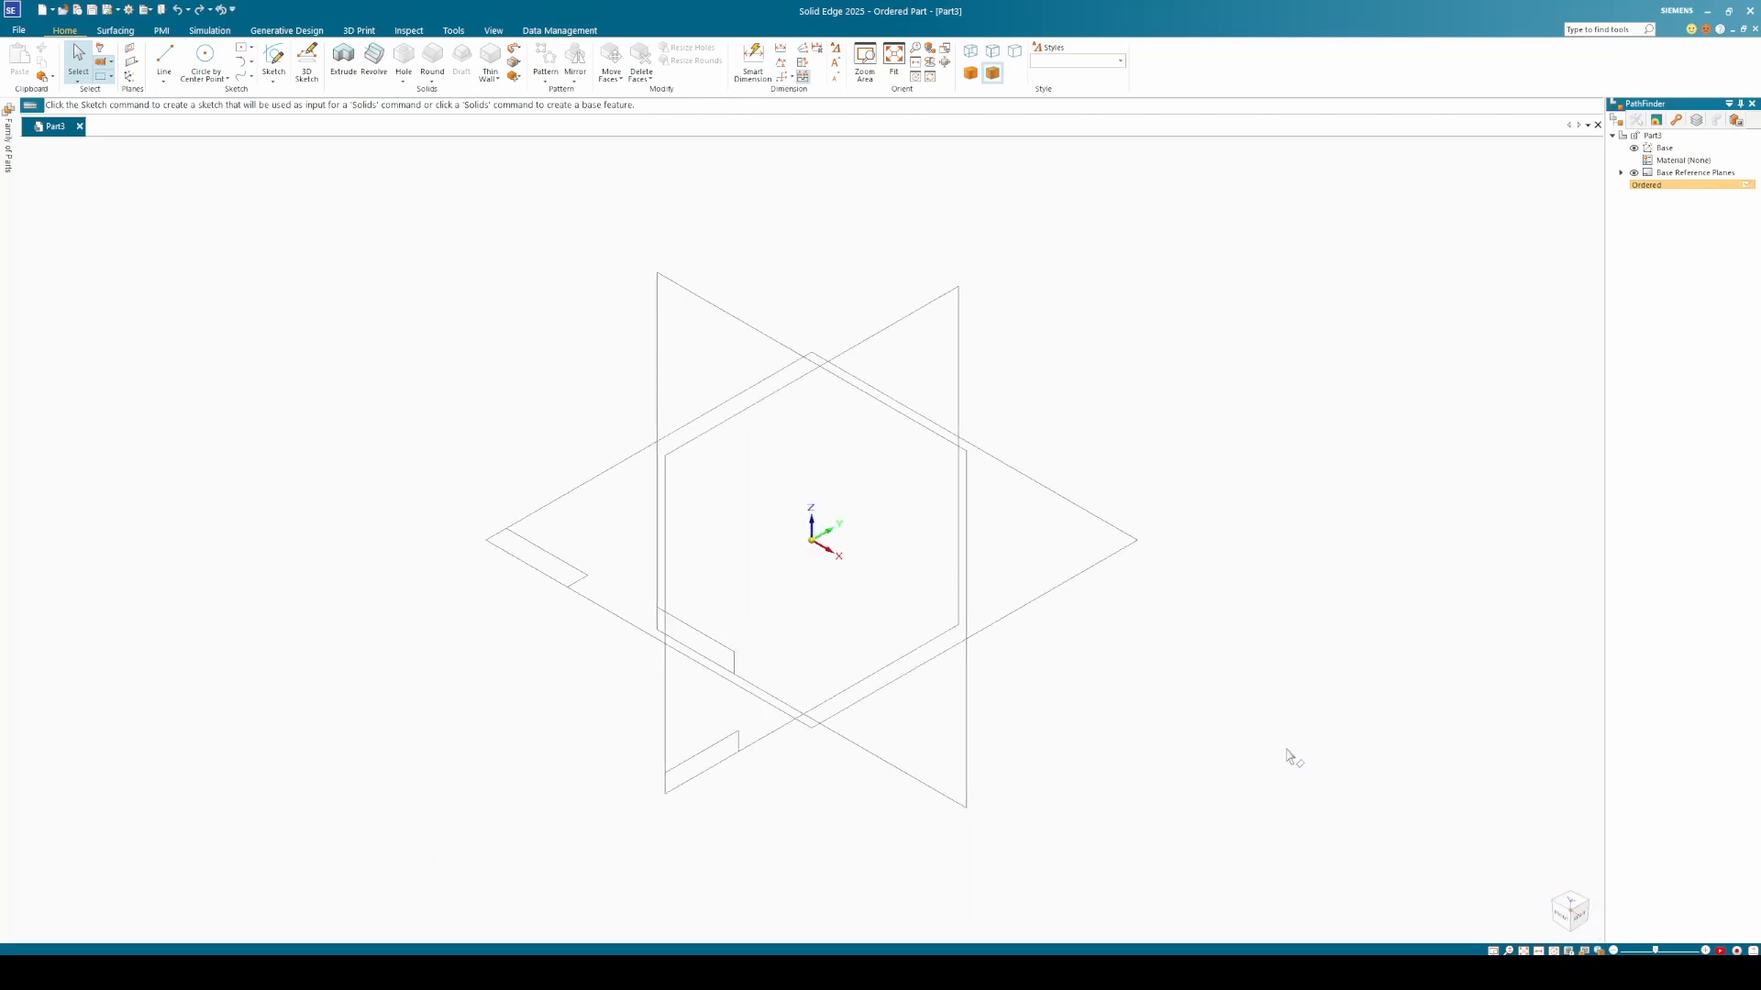
left_click(1584, 928)
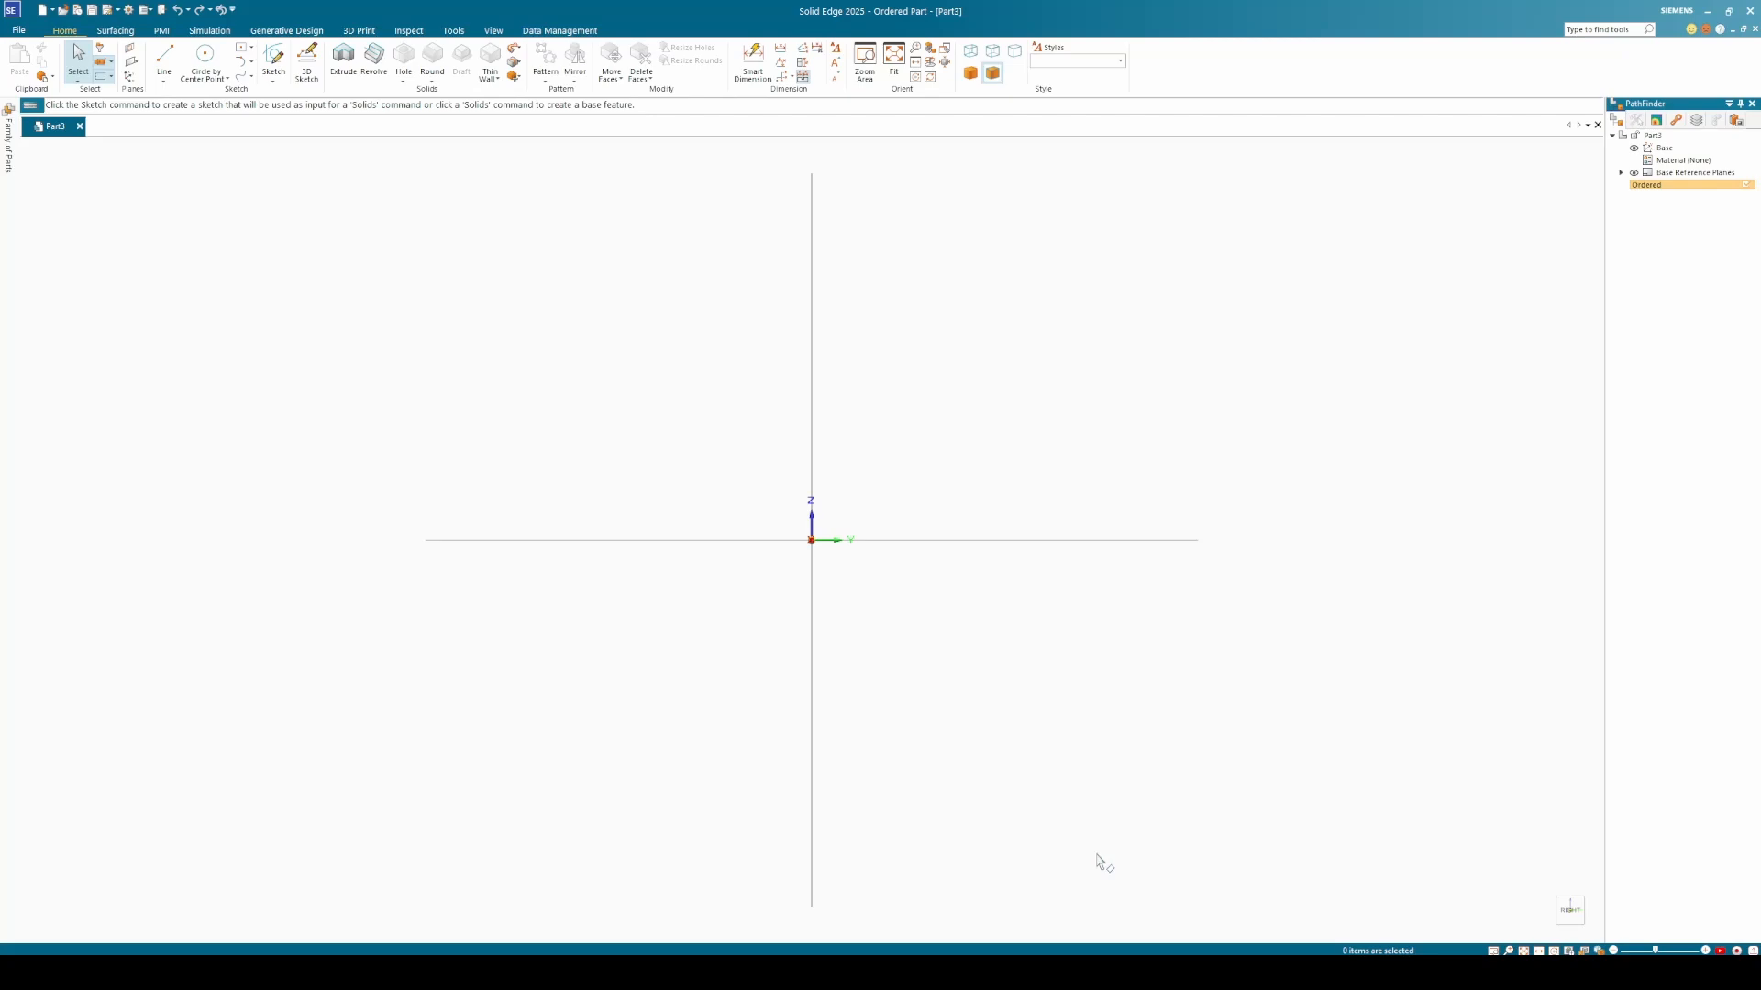
Cycle the part through the standard front, top, bottom, back and isometric views, ending in a view straight onto the top plane.
key("ctrl")
key("ctrl+f")
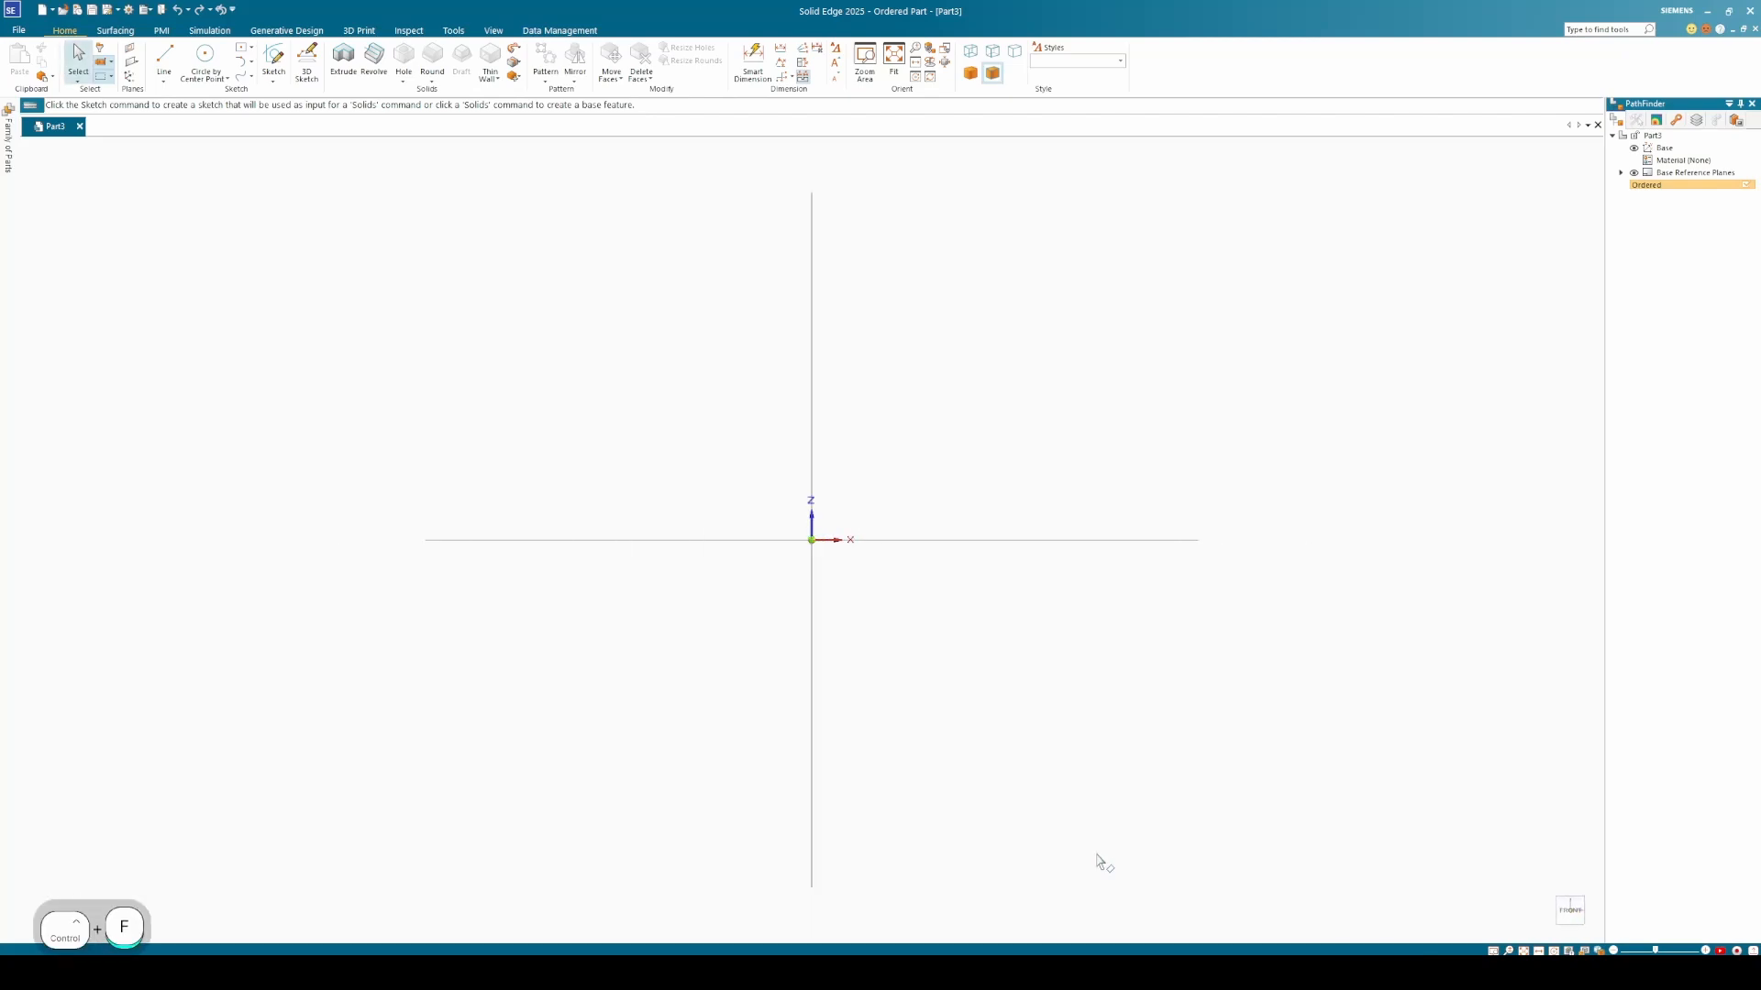
key("ctrl+t")
key("ctrl+b")
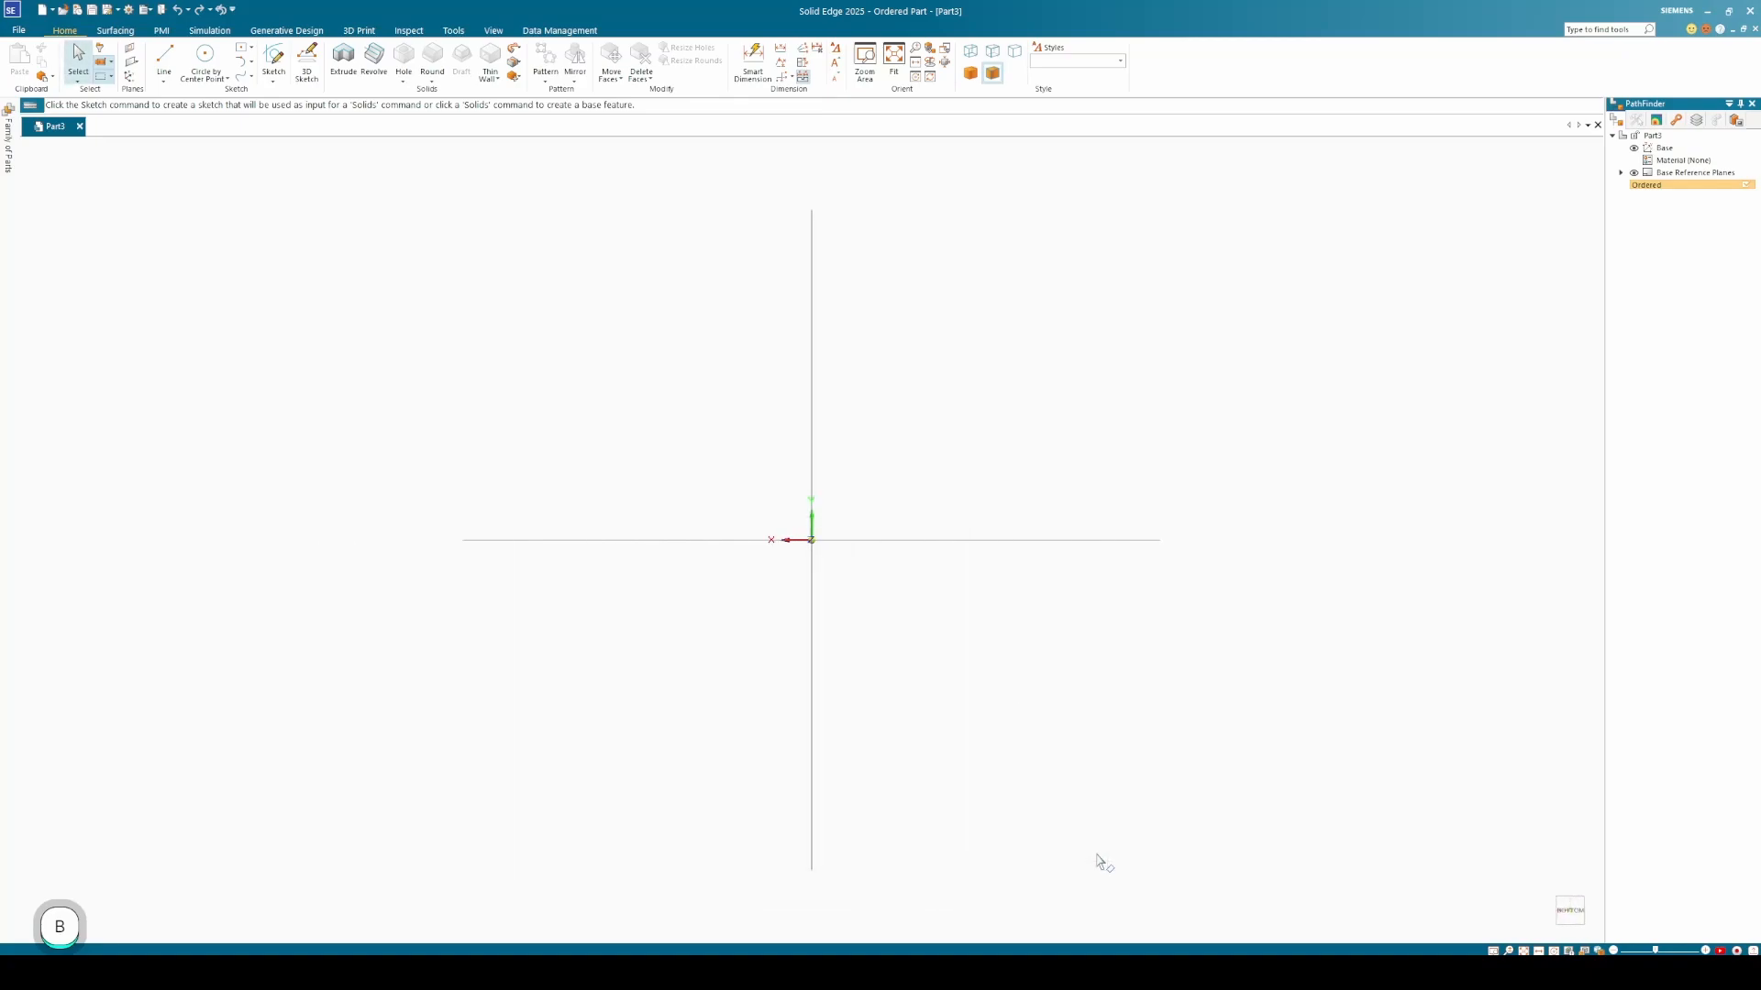
key("ctrl+k")
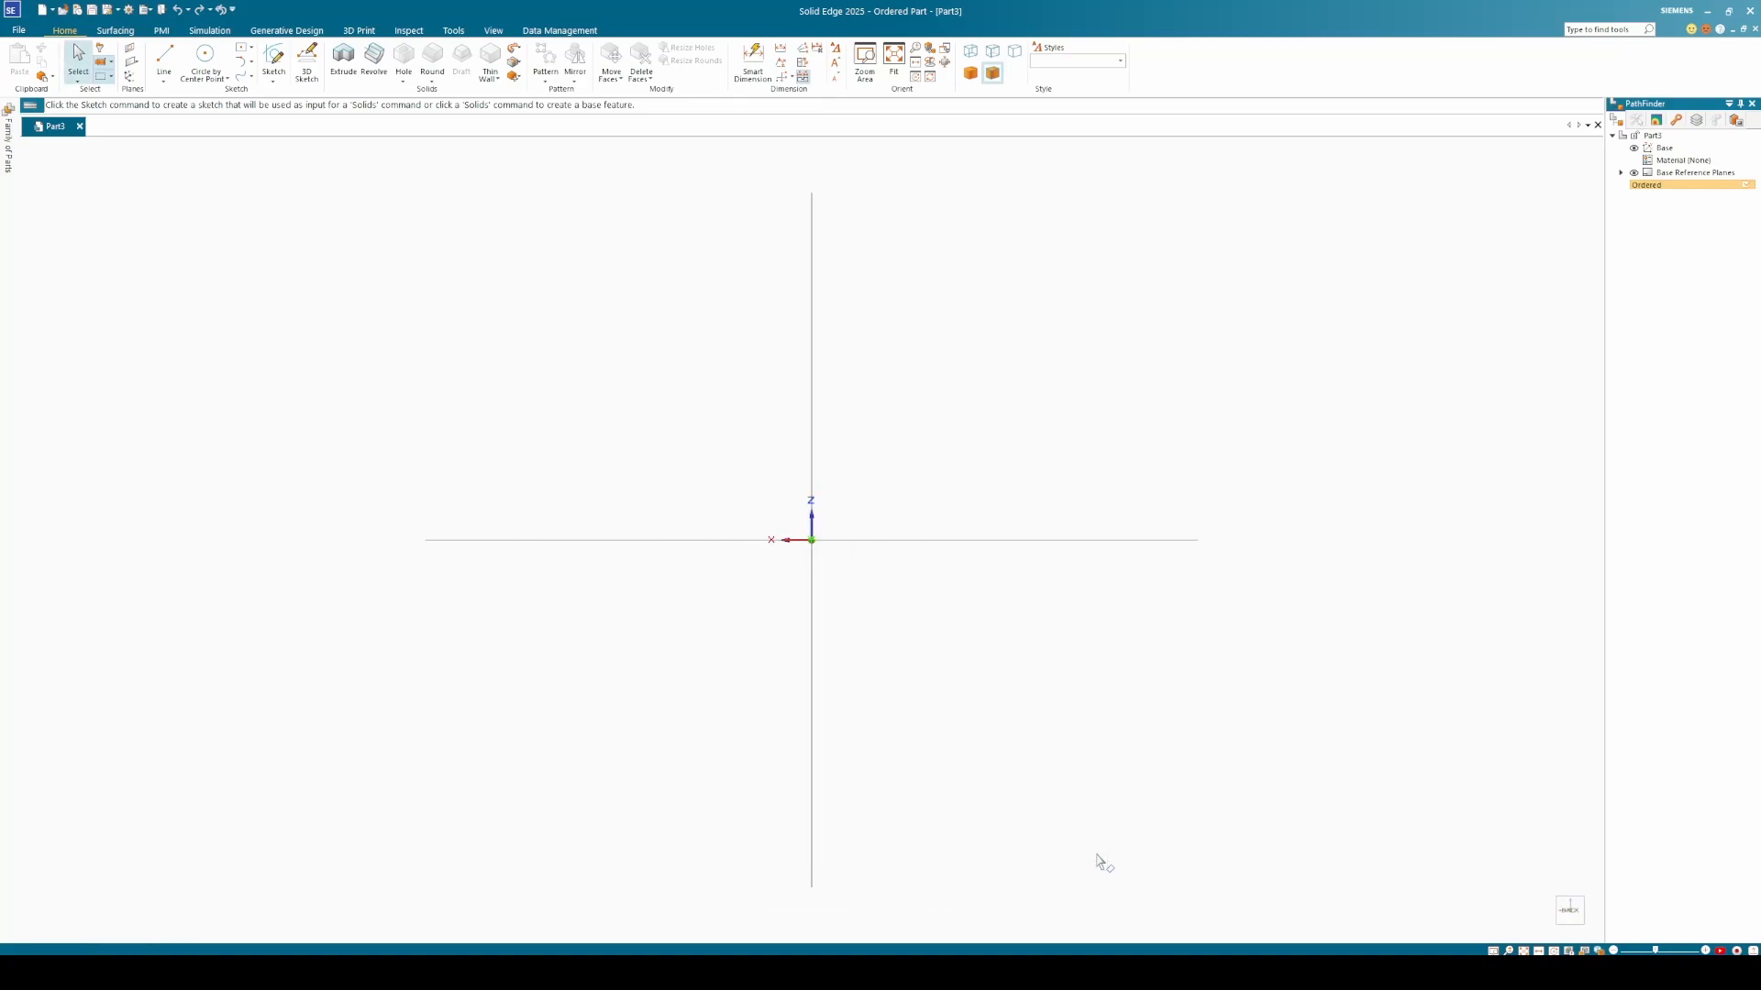
key("ctrl+i")
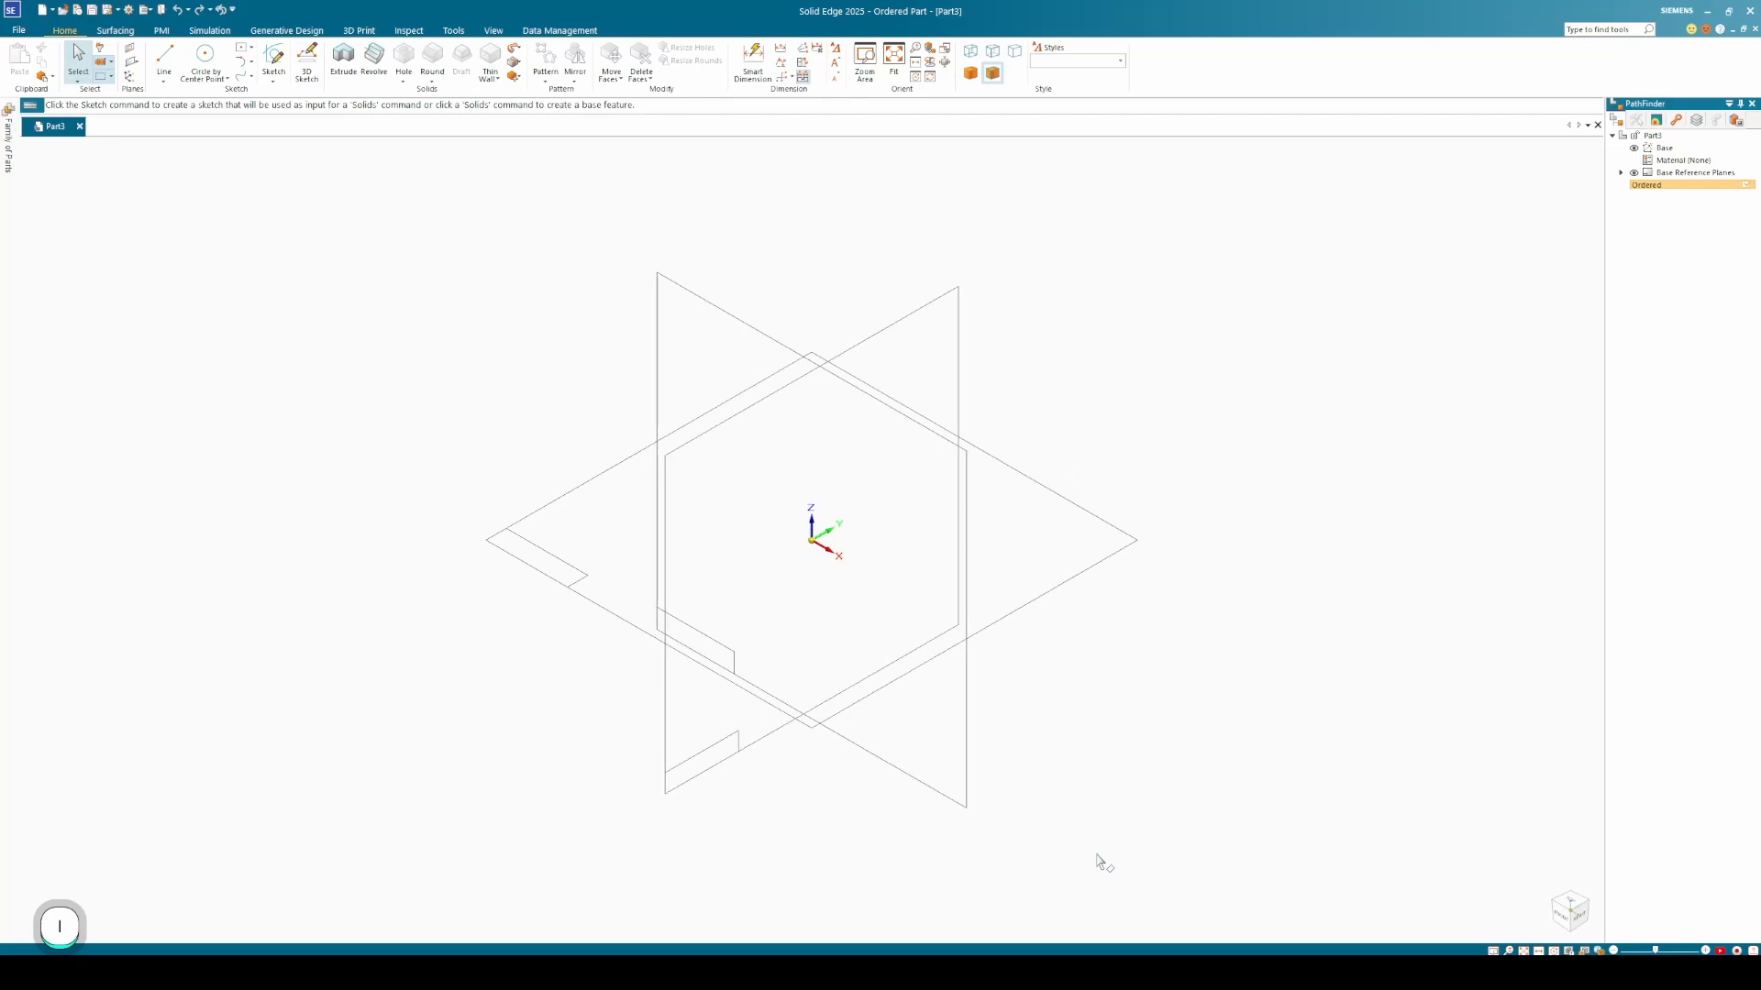
key("ctrl+h")
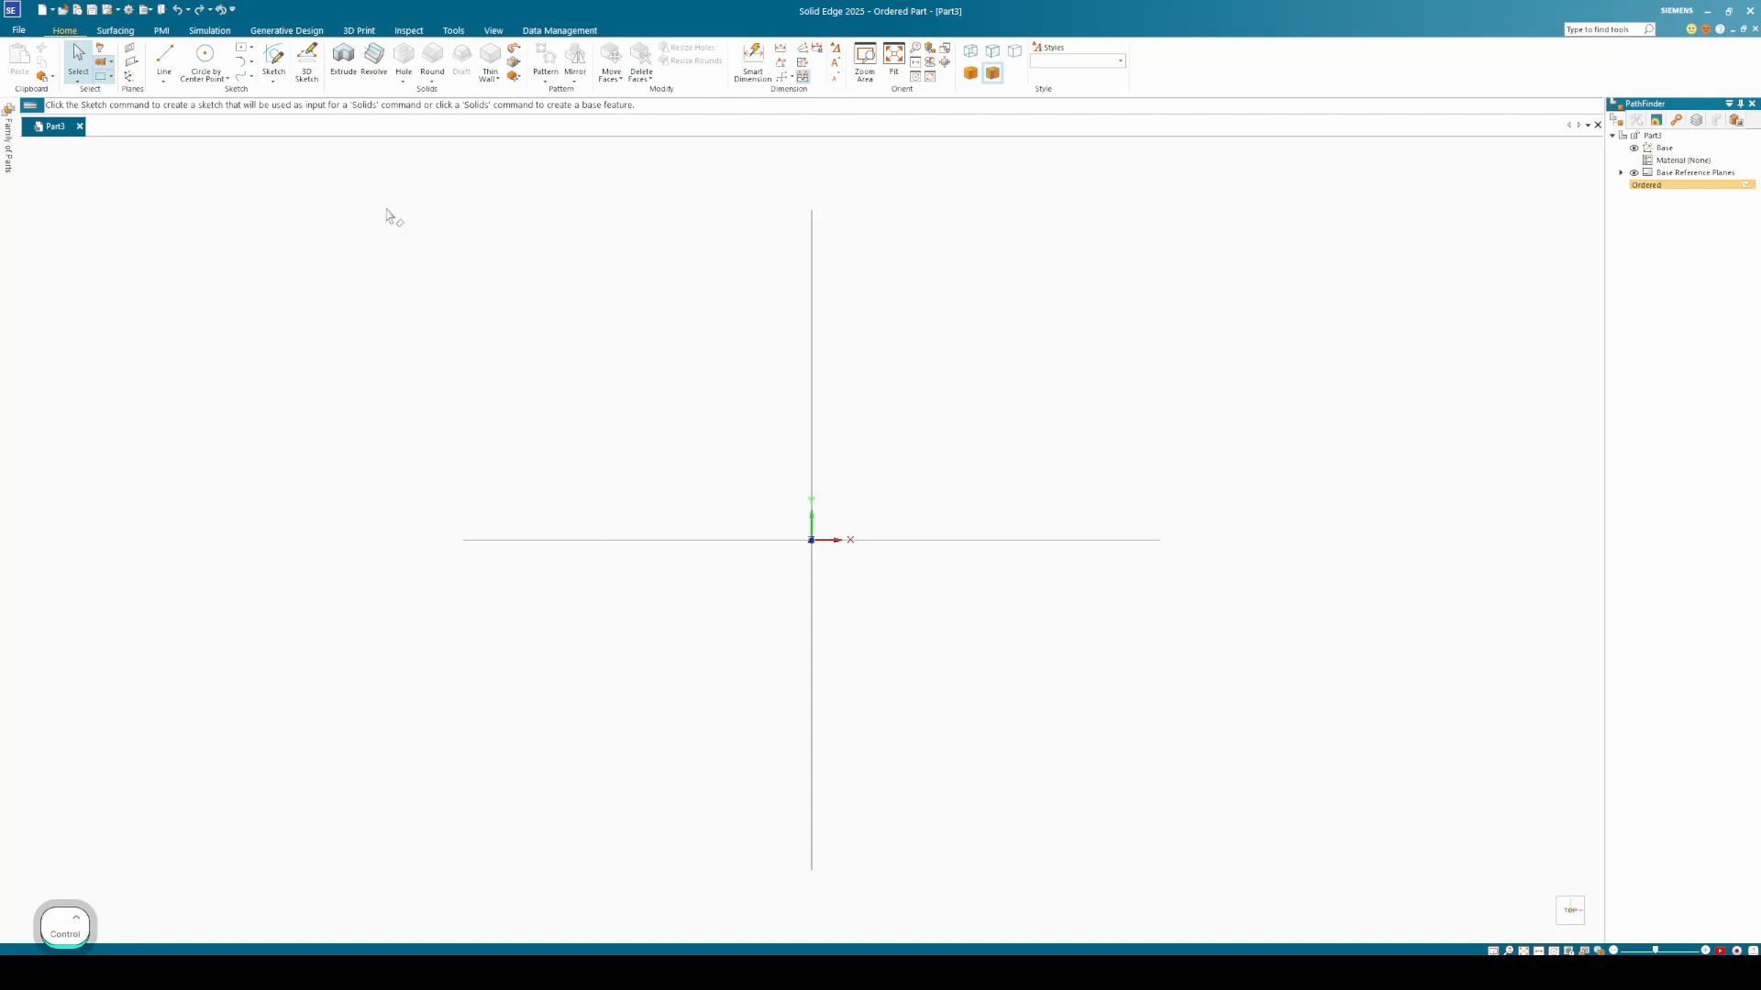
Start a sketch on the top reference plane and draw a closed, irregular four-sided line profile around the origin.
left_click(205, 57)
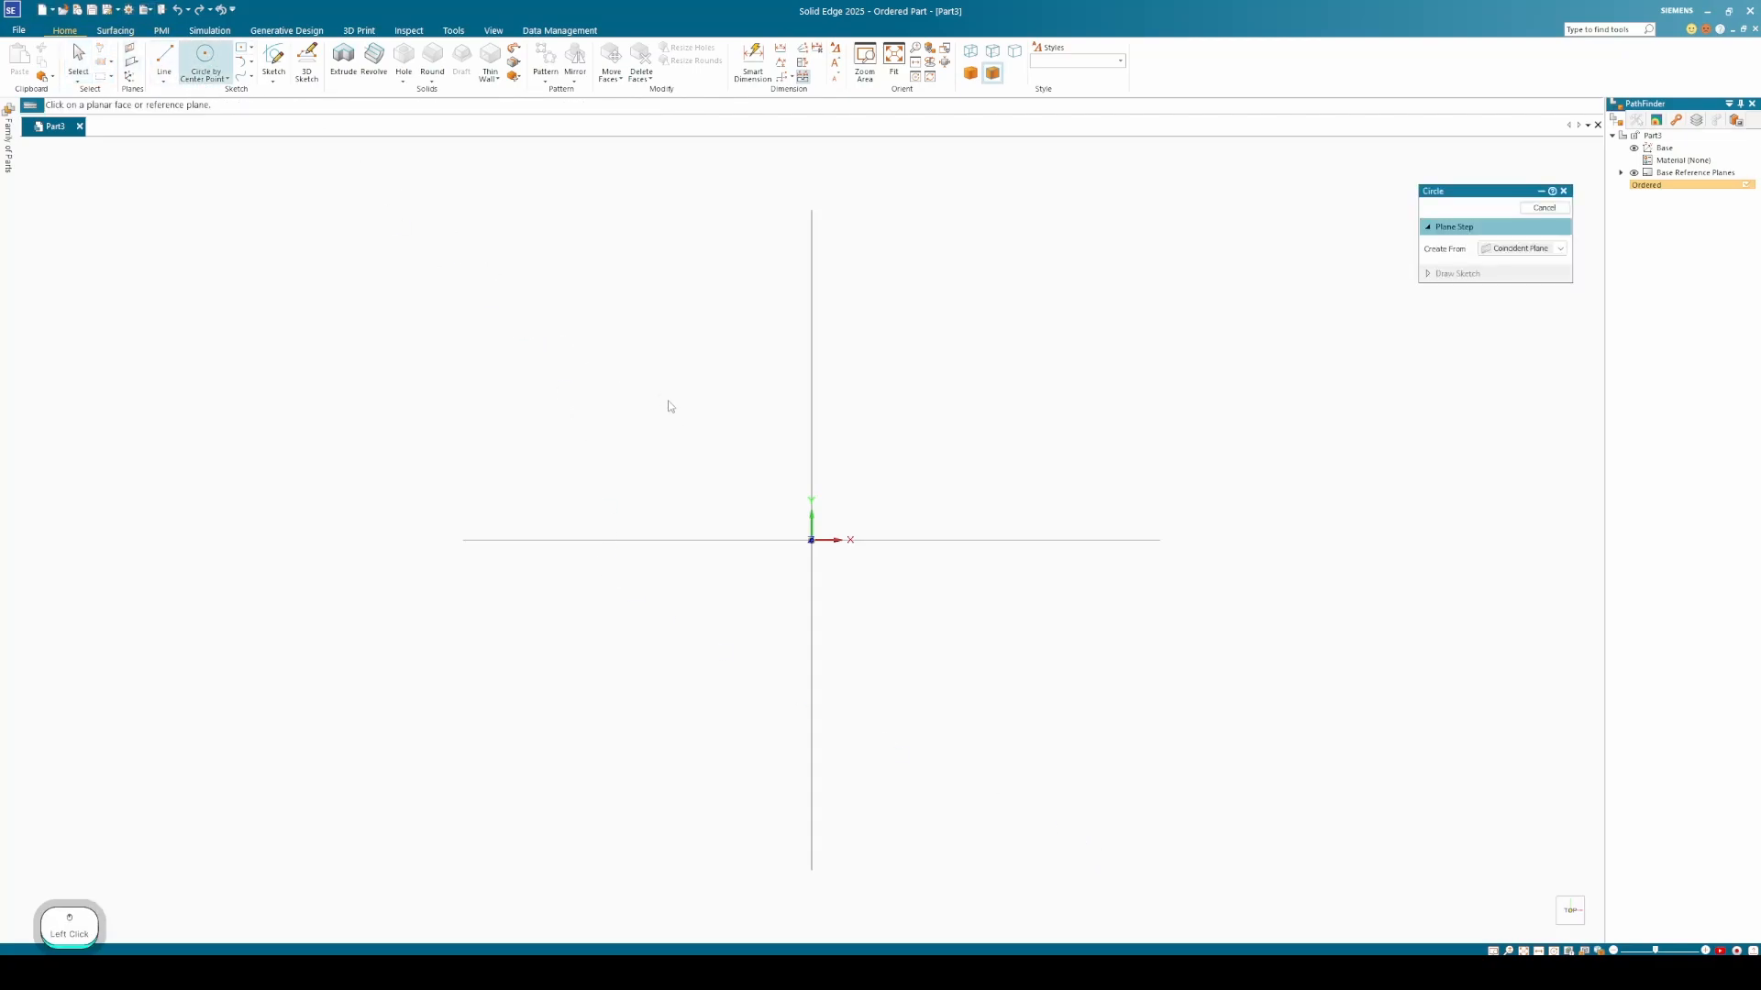
middle_click_drag(669, 404, 537, 293)
left_click(537, 293)
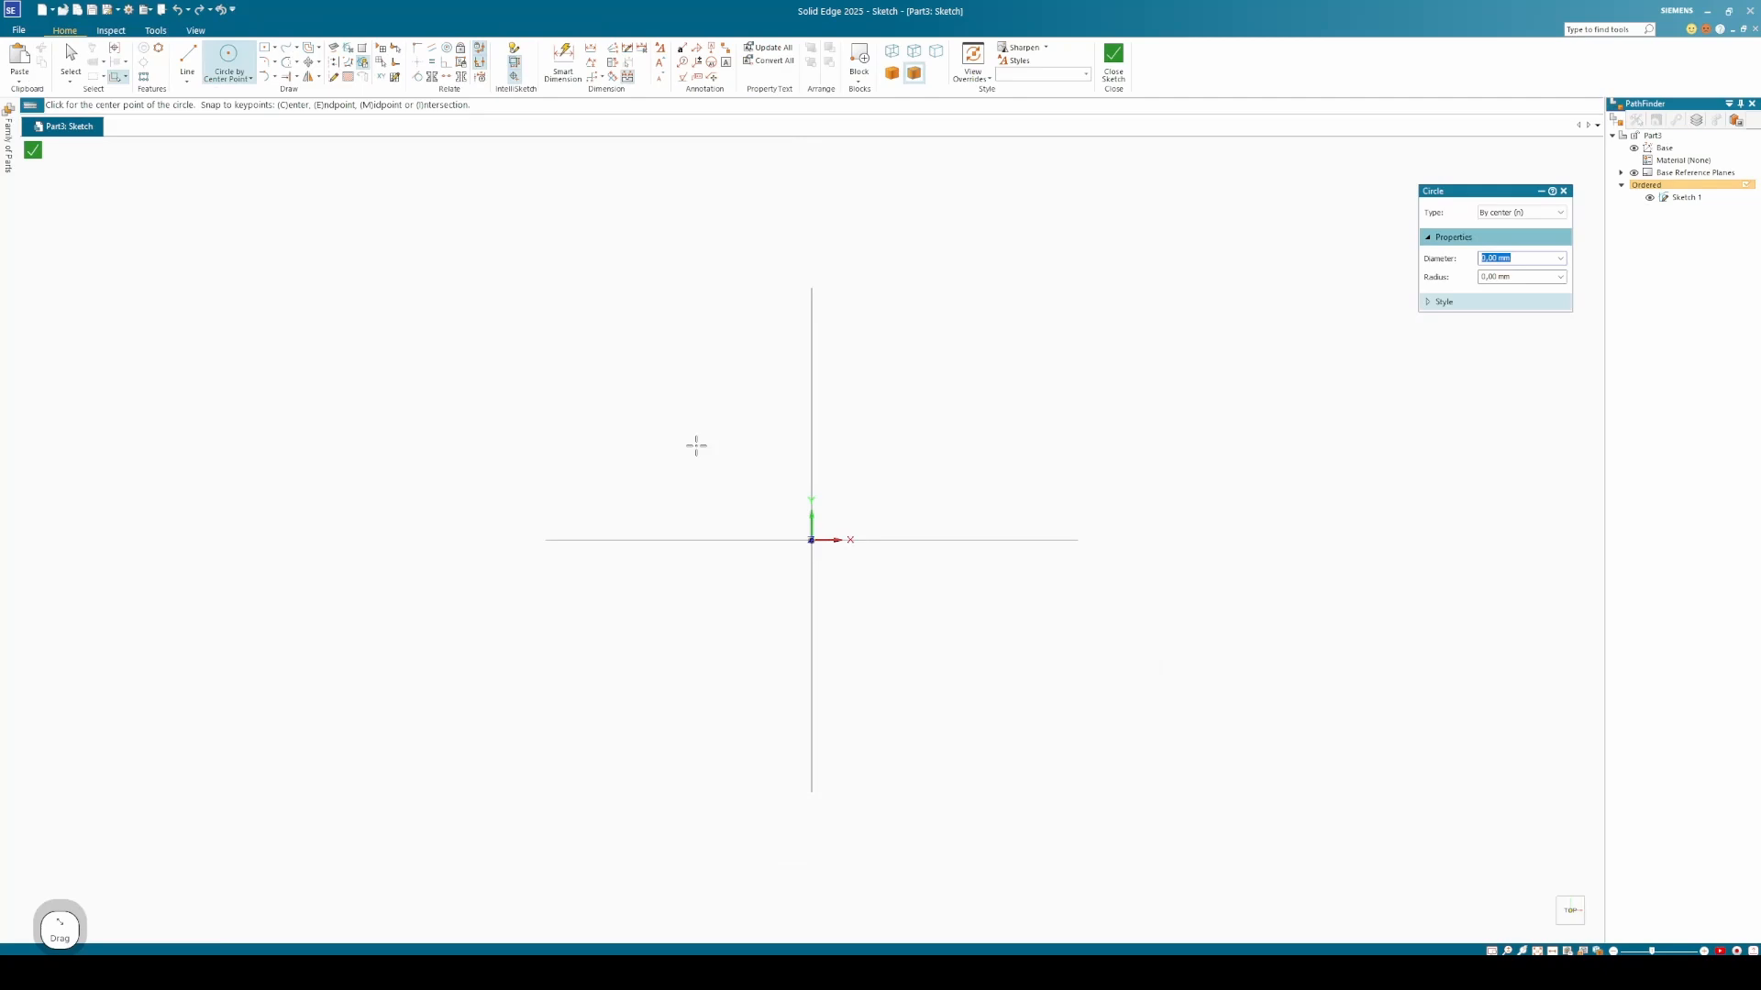
left_click(187, 60)
left_click(680, 389)
left_click(1087, 314)
left_click(1126, 596)
left_click(449, 688)
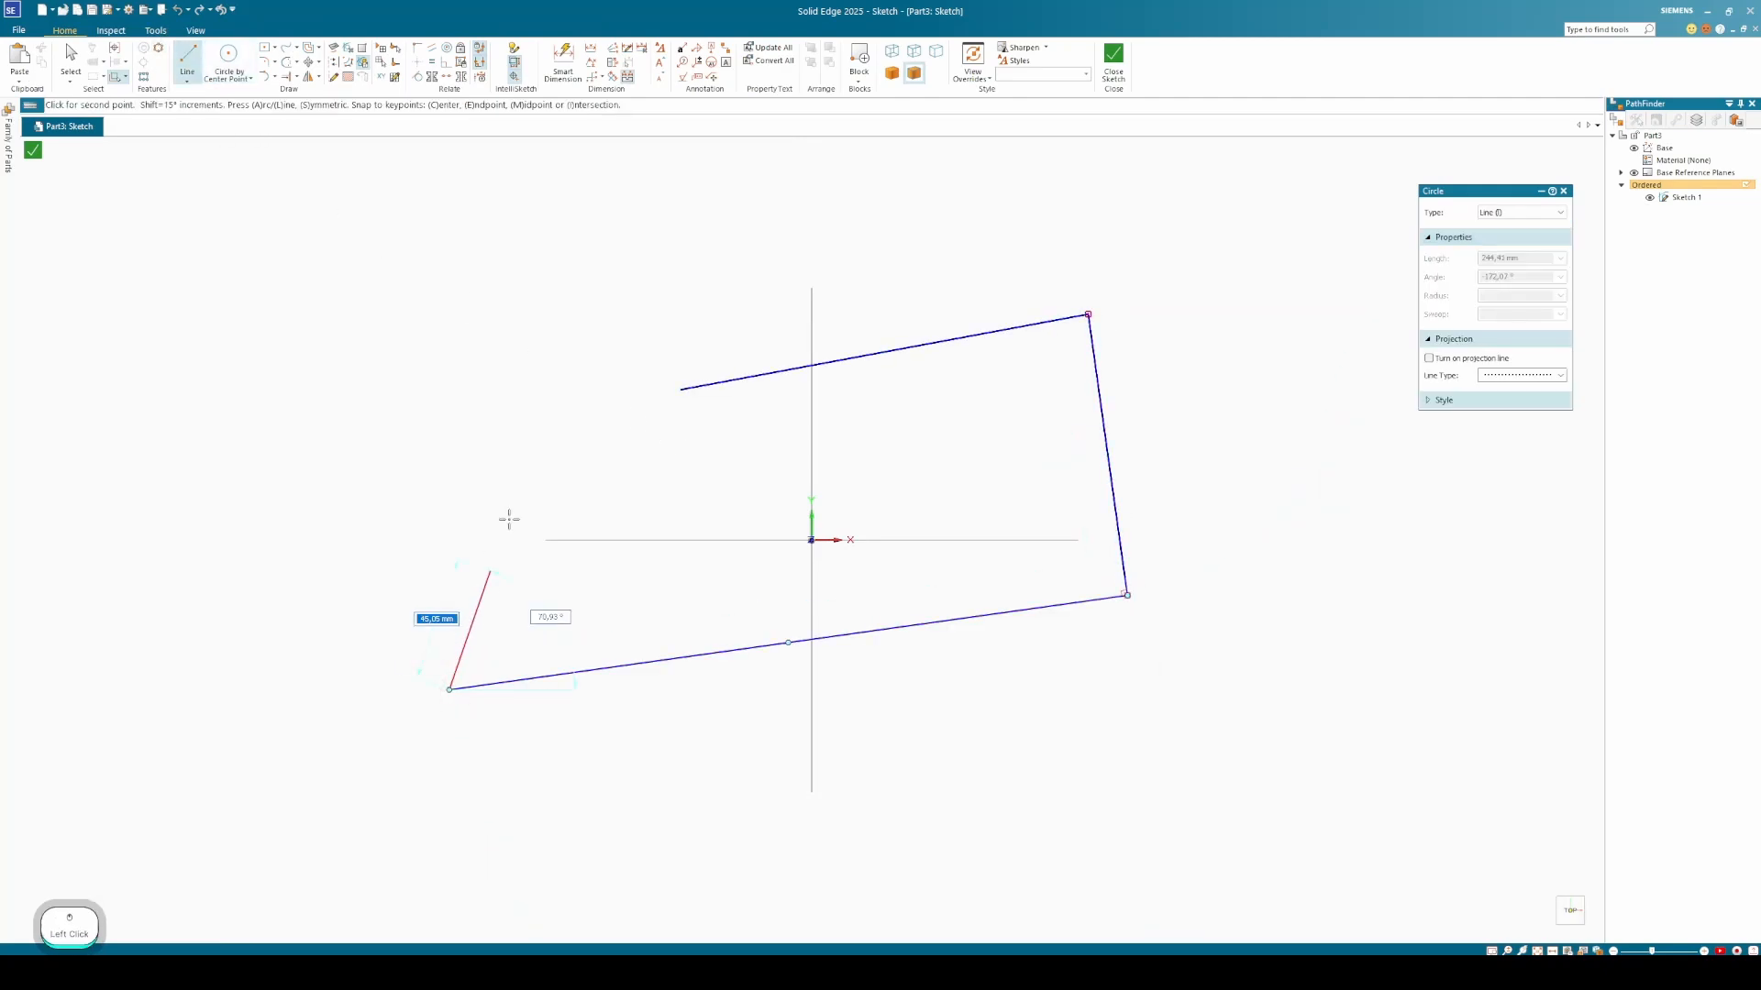
left_click(680, 389)
Tilt the view of the four-sided profile, realign it with the sketch plane, and close the sketch.
mouse_move(609, 394)
middle_mouse_down()
mouse_move(590, 401)
mouse_move(543, 251)
middle_mouse_up()
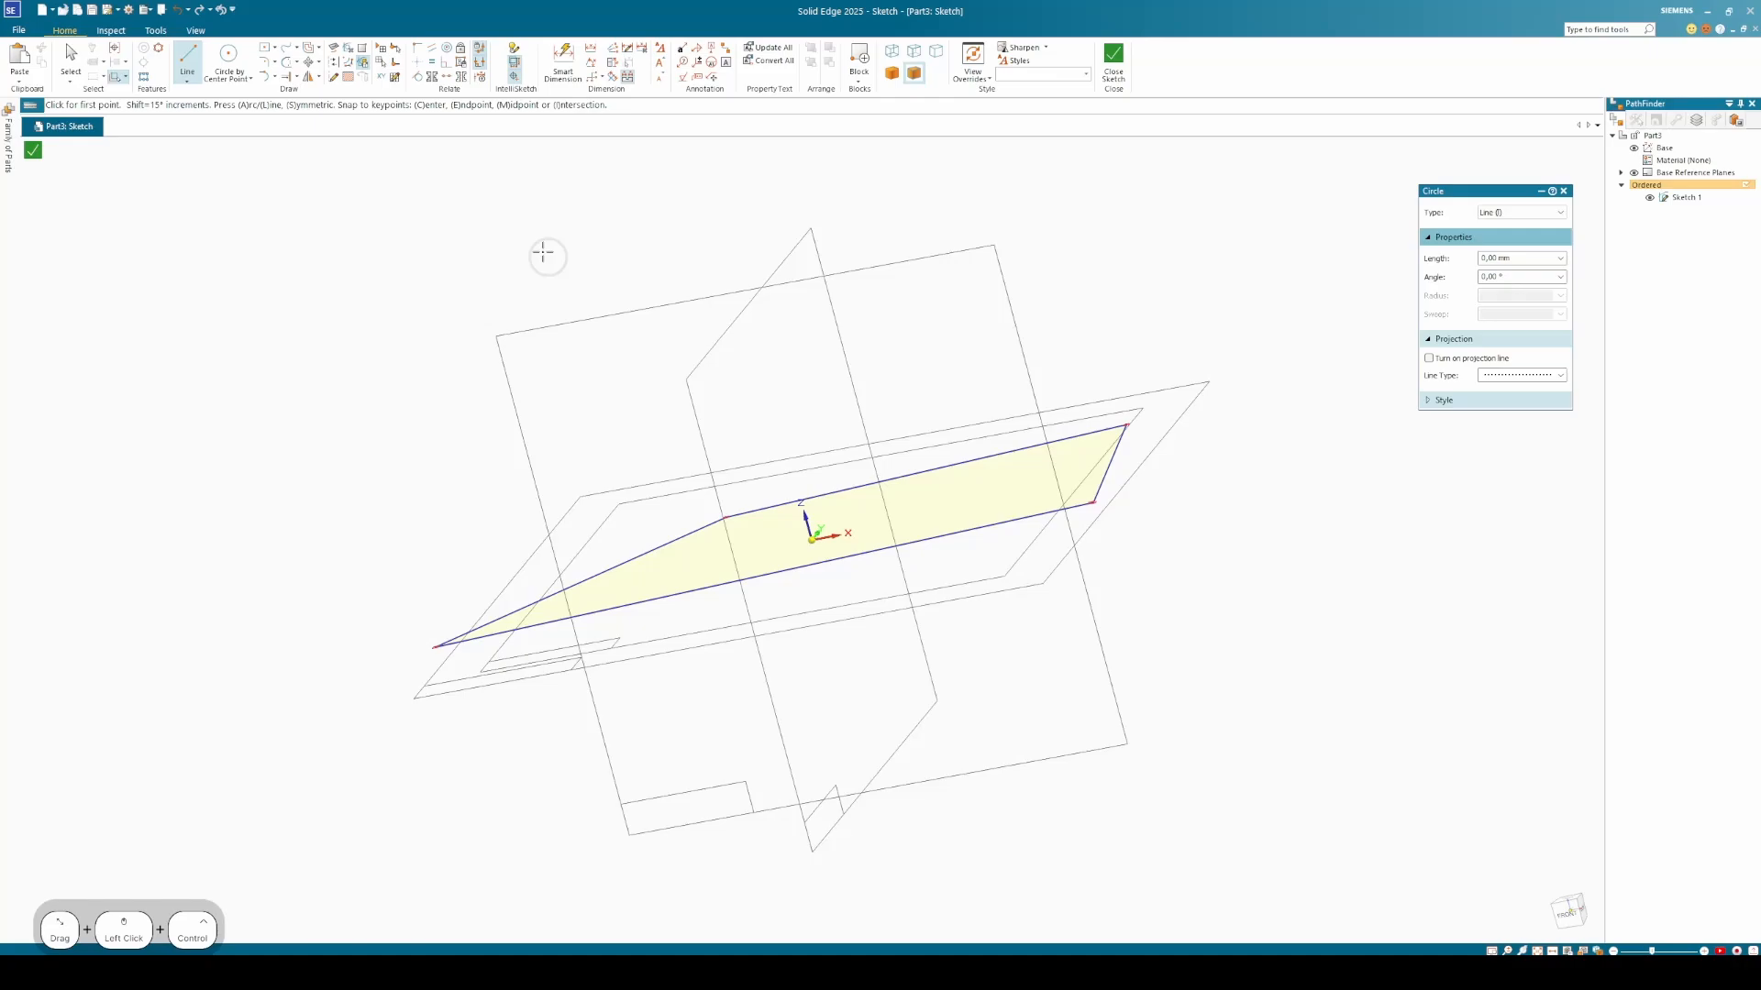
key("ctrl+h")
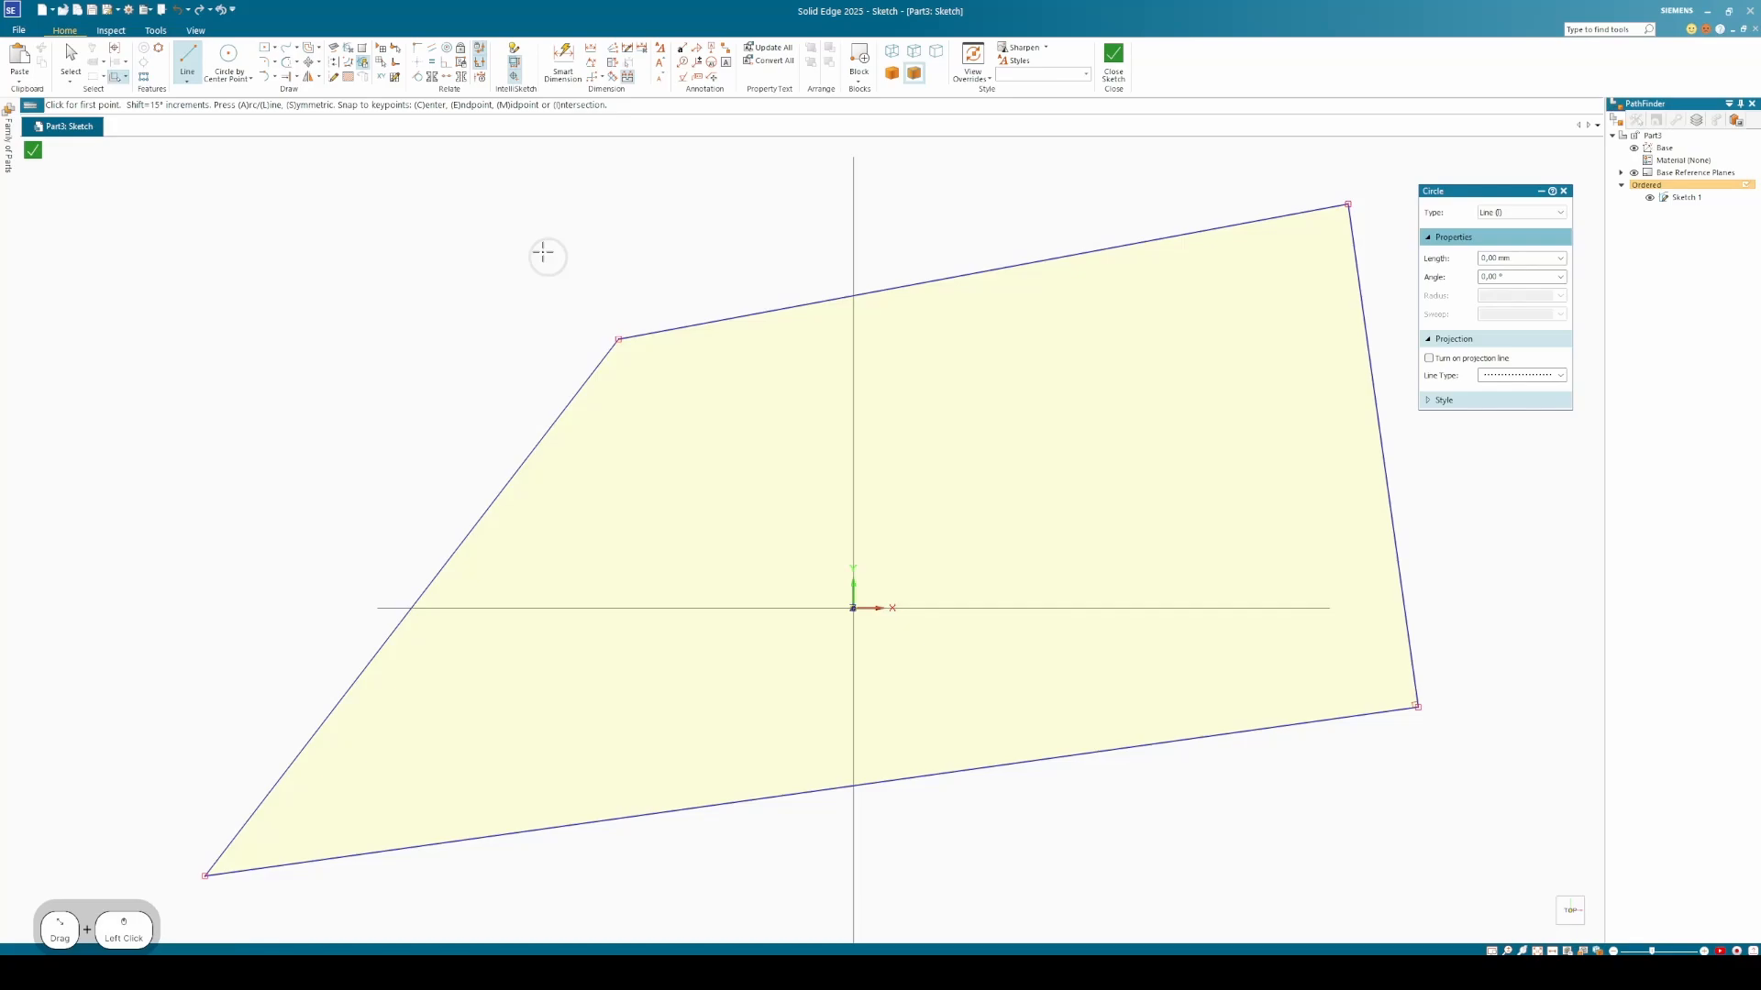
left_click(1114, 57)
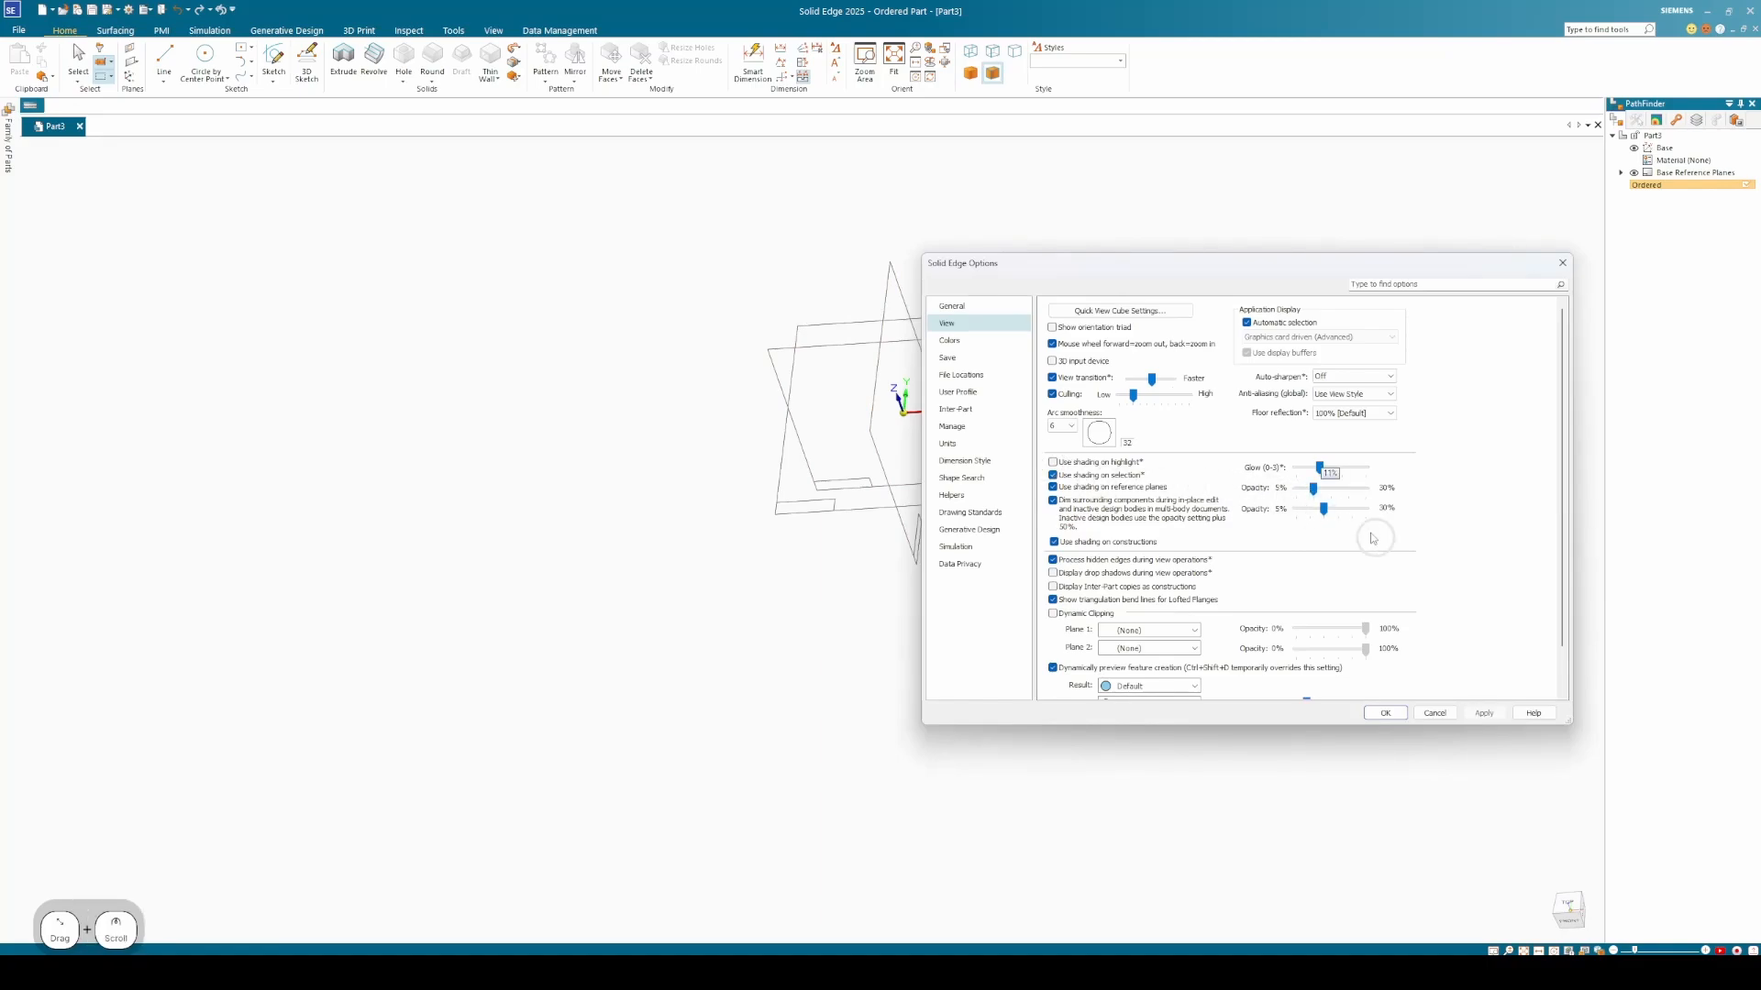
Review the remaining View options, the Colors settings and the Inter-Part link options for the part.
scroll(1483, 588, "down", 1)
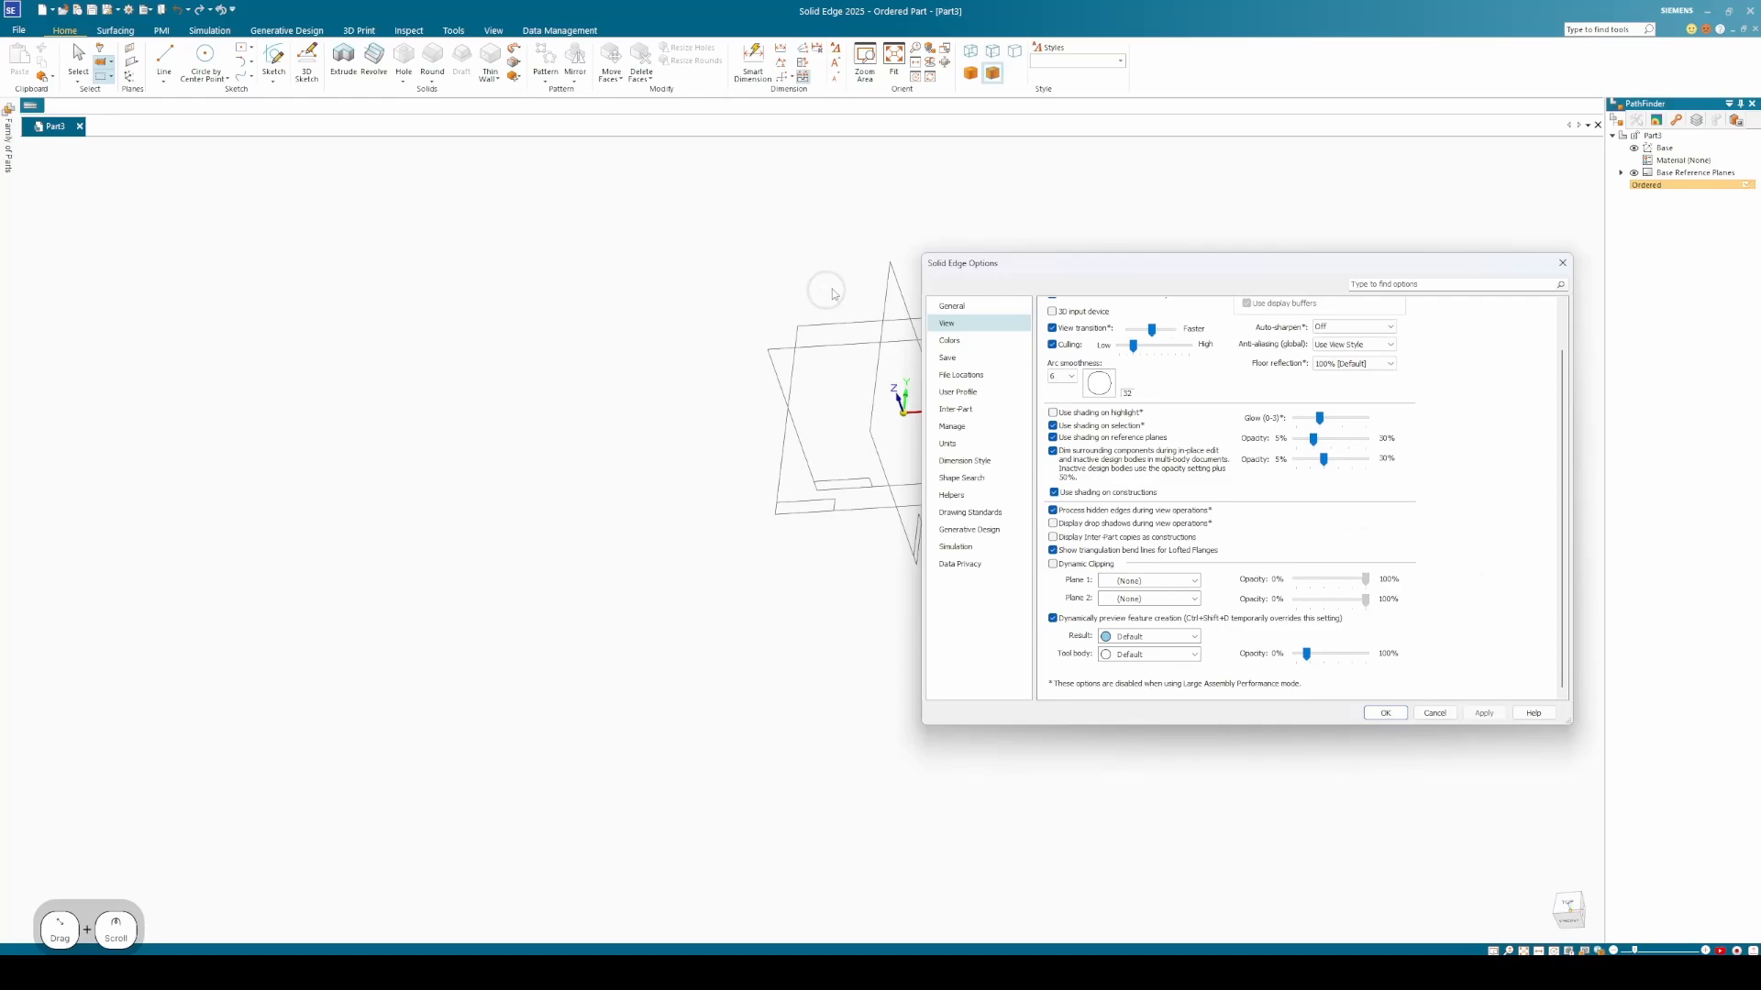
left_click(1025, 341)
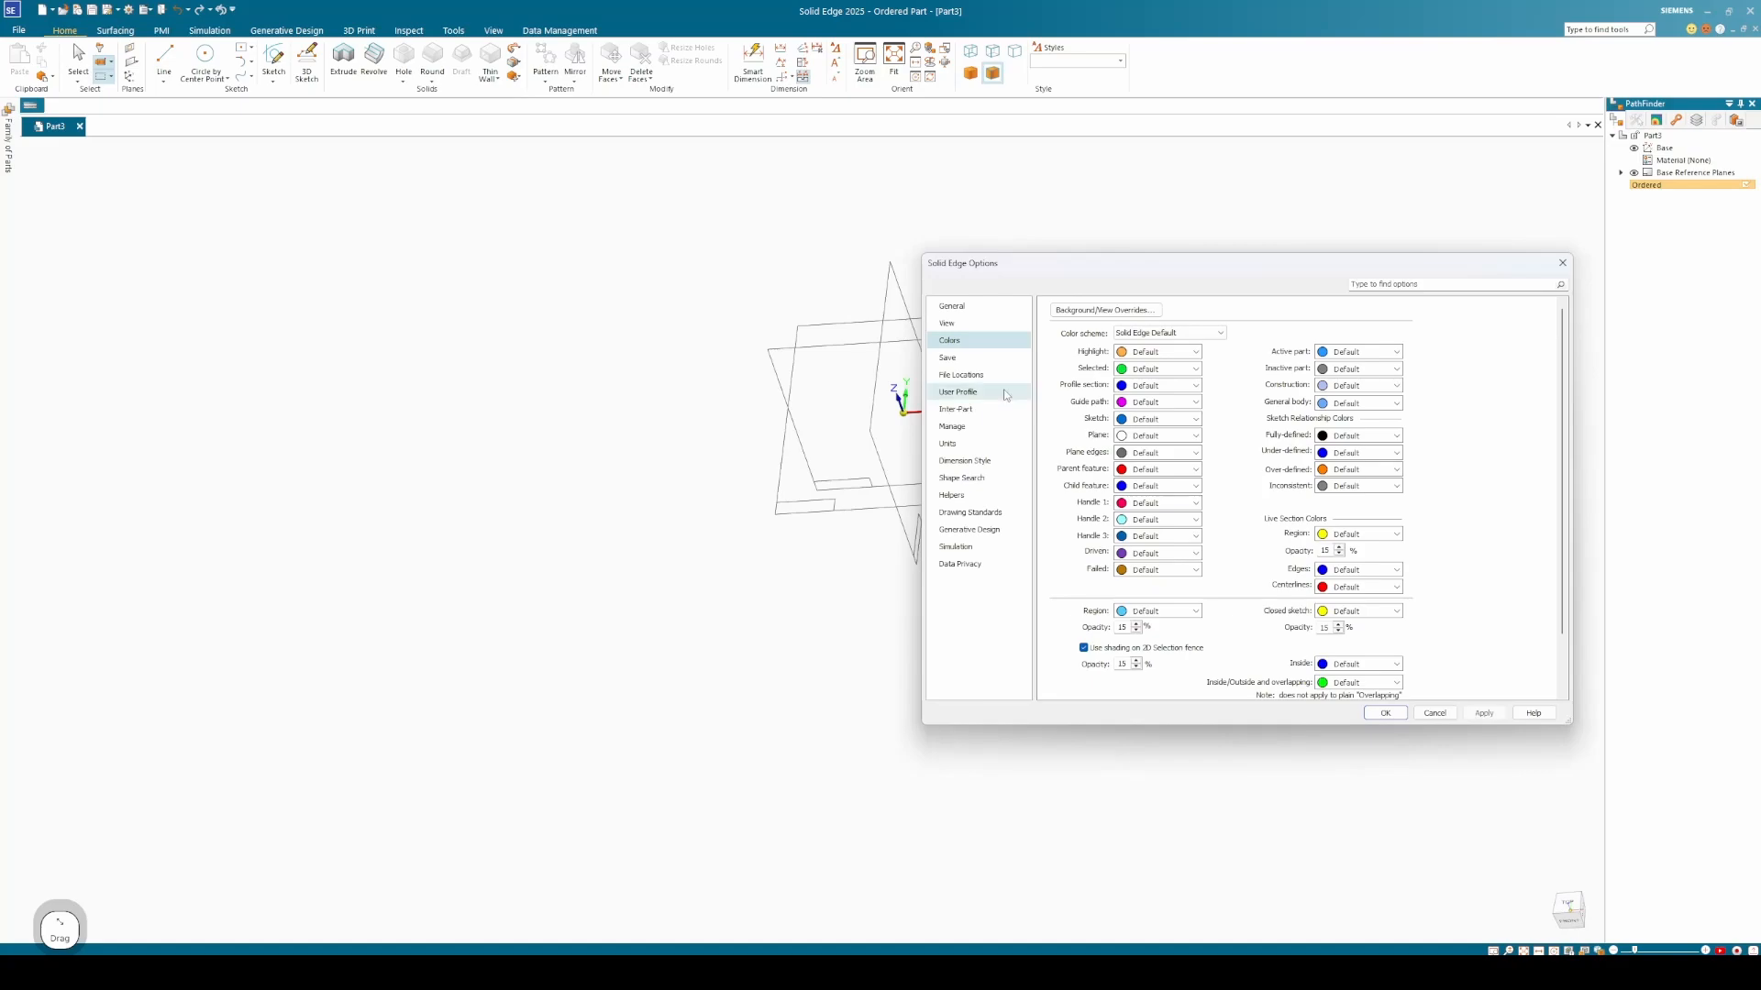
left_click(985, 413)
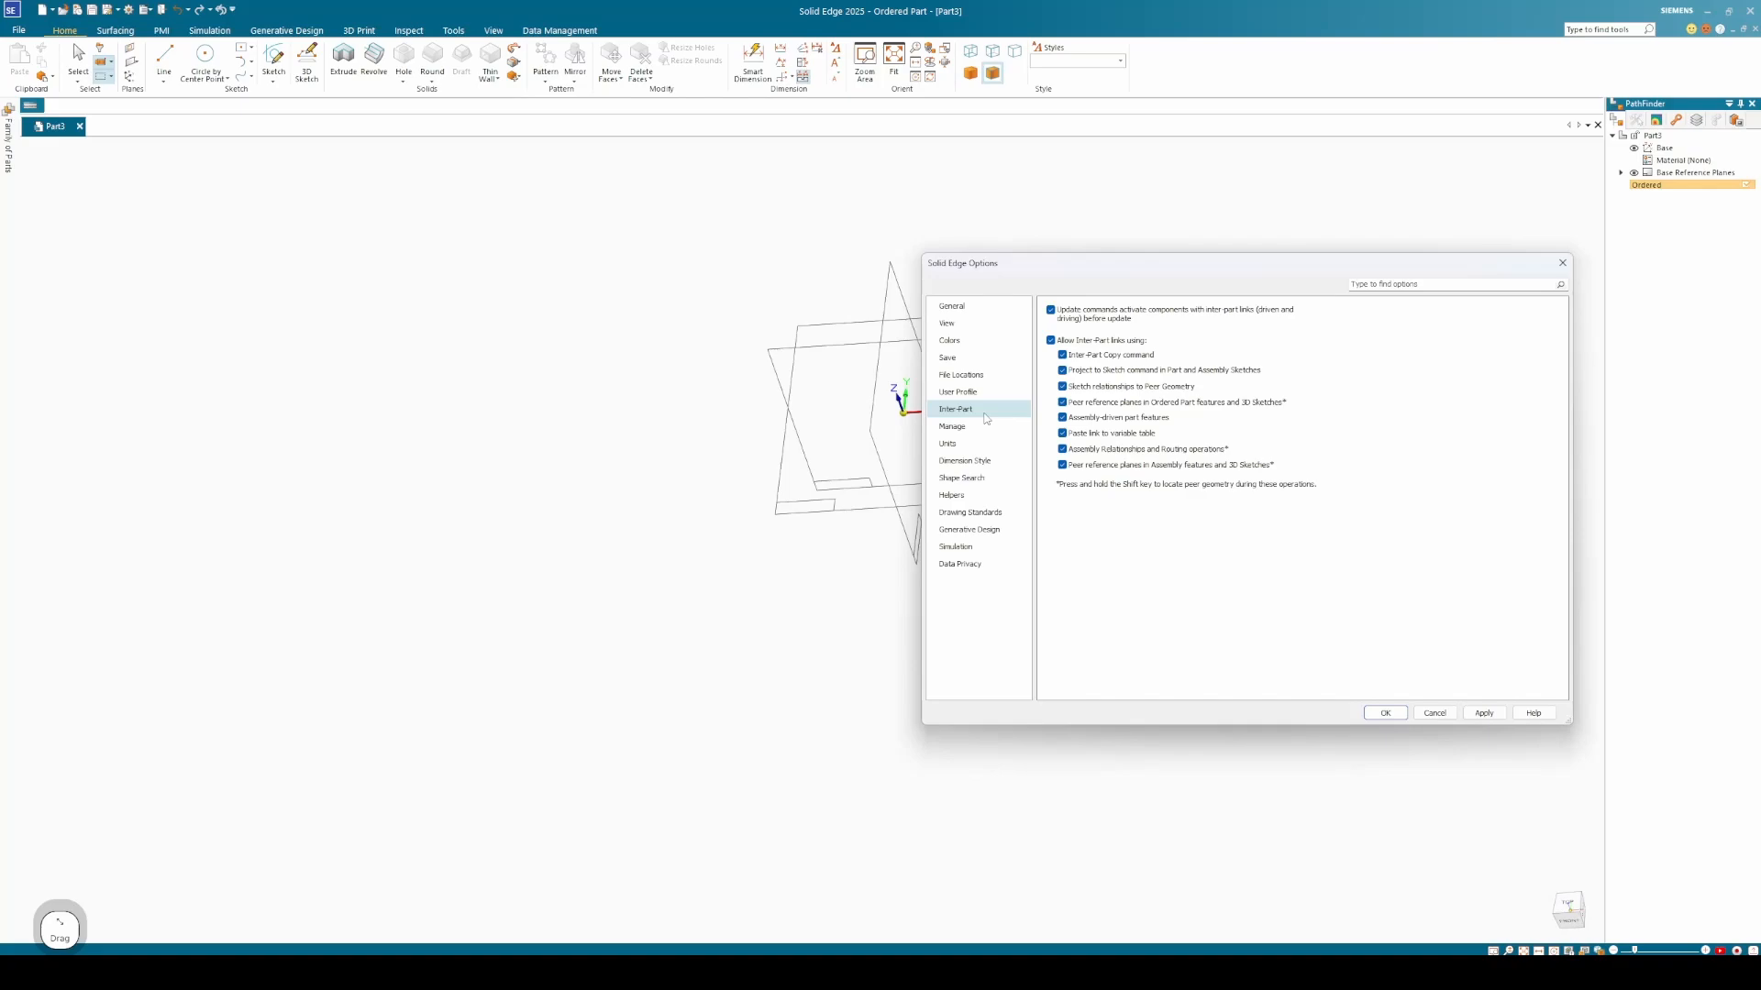
Review the part's Units options, including the unit system and the units available for the base length.
left_click(947, 444)
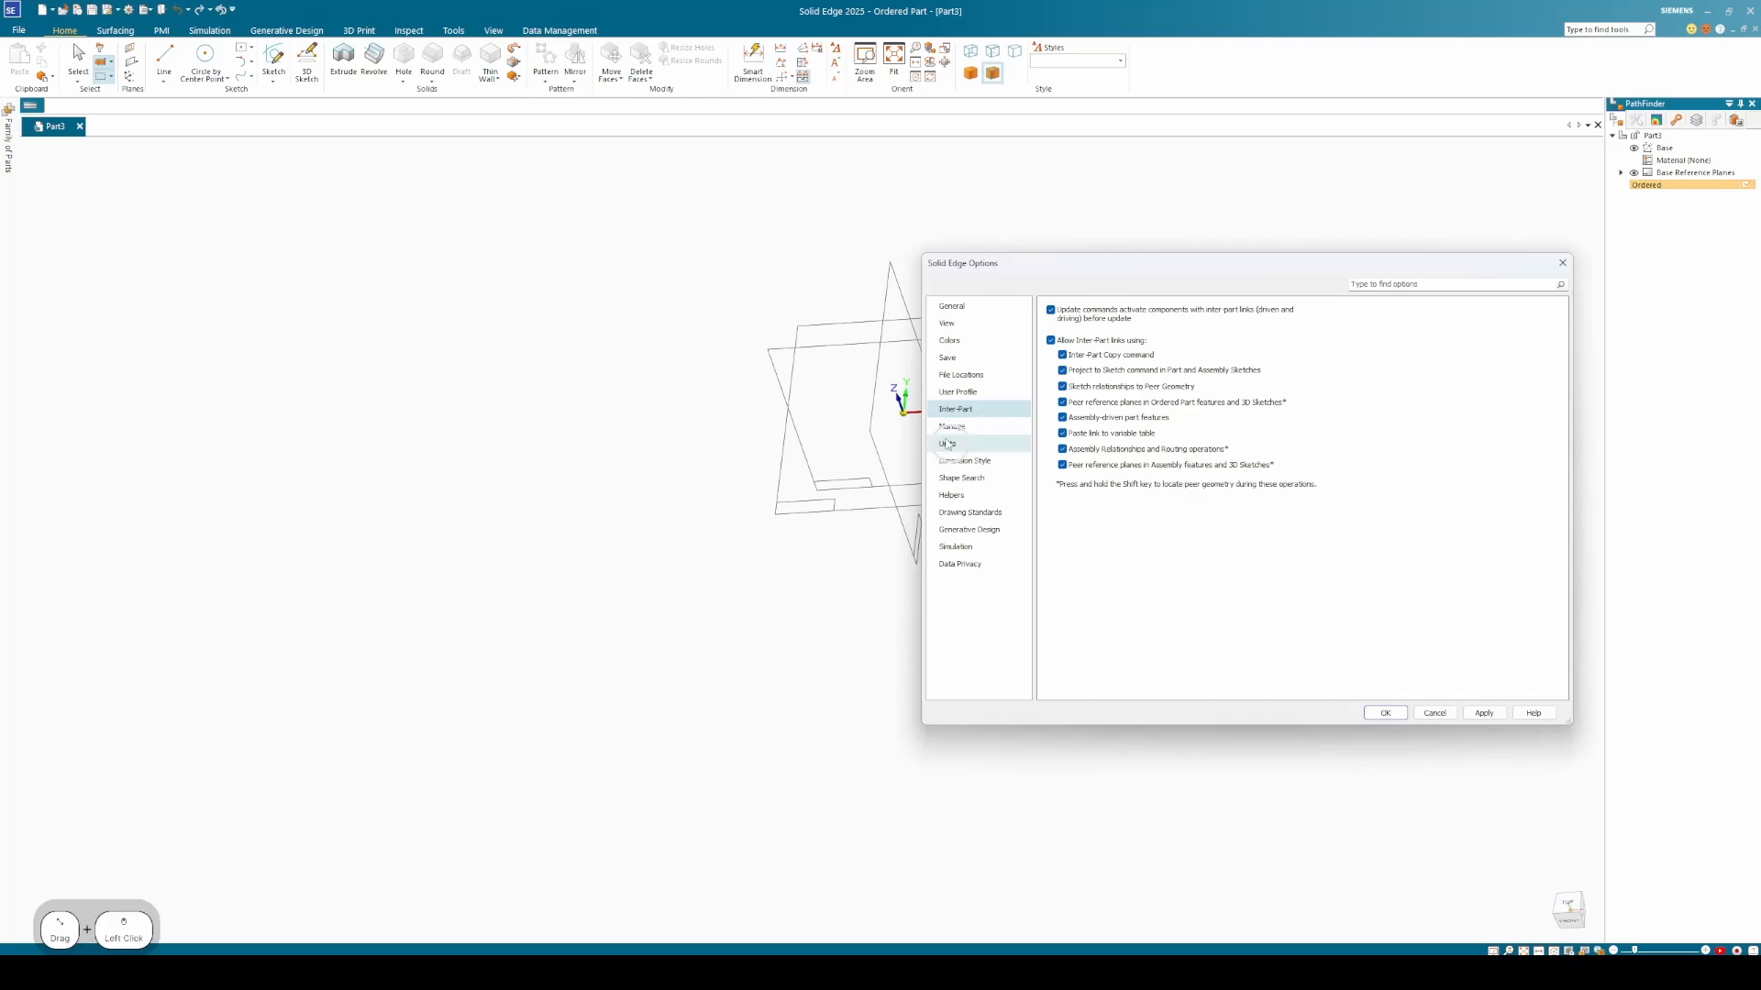
left_click(947, 444)
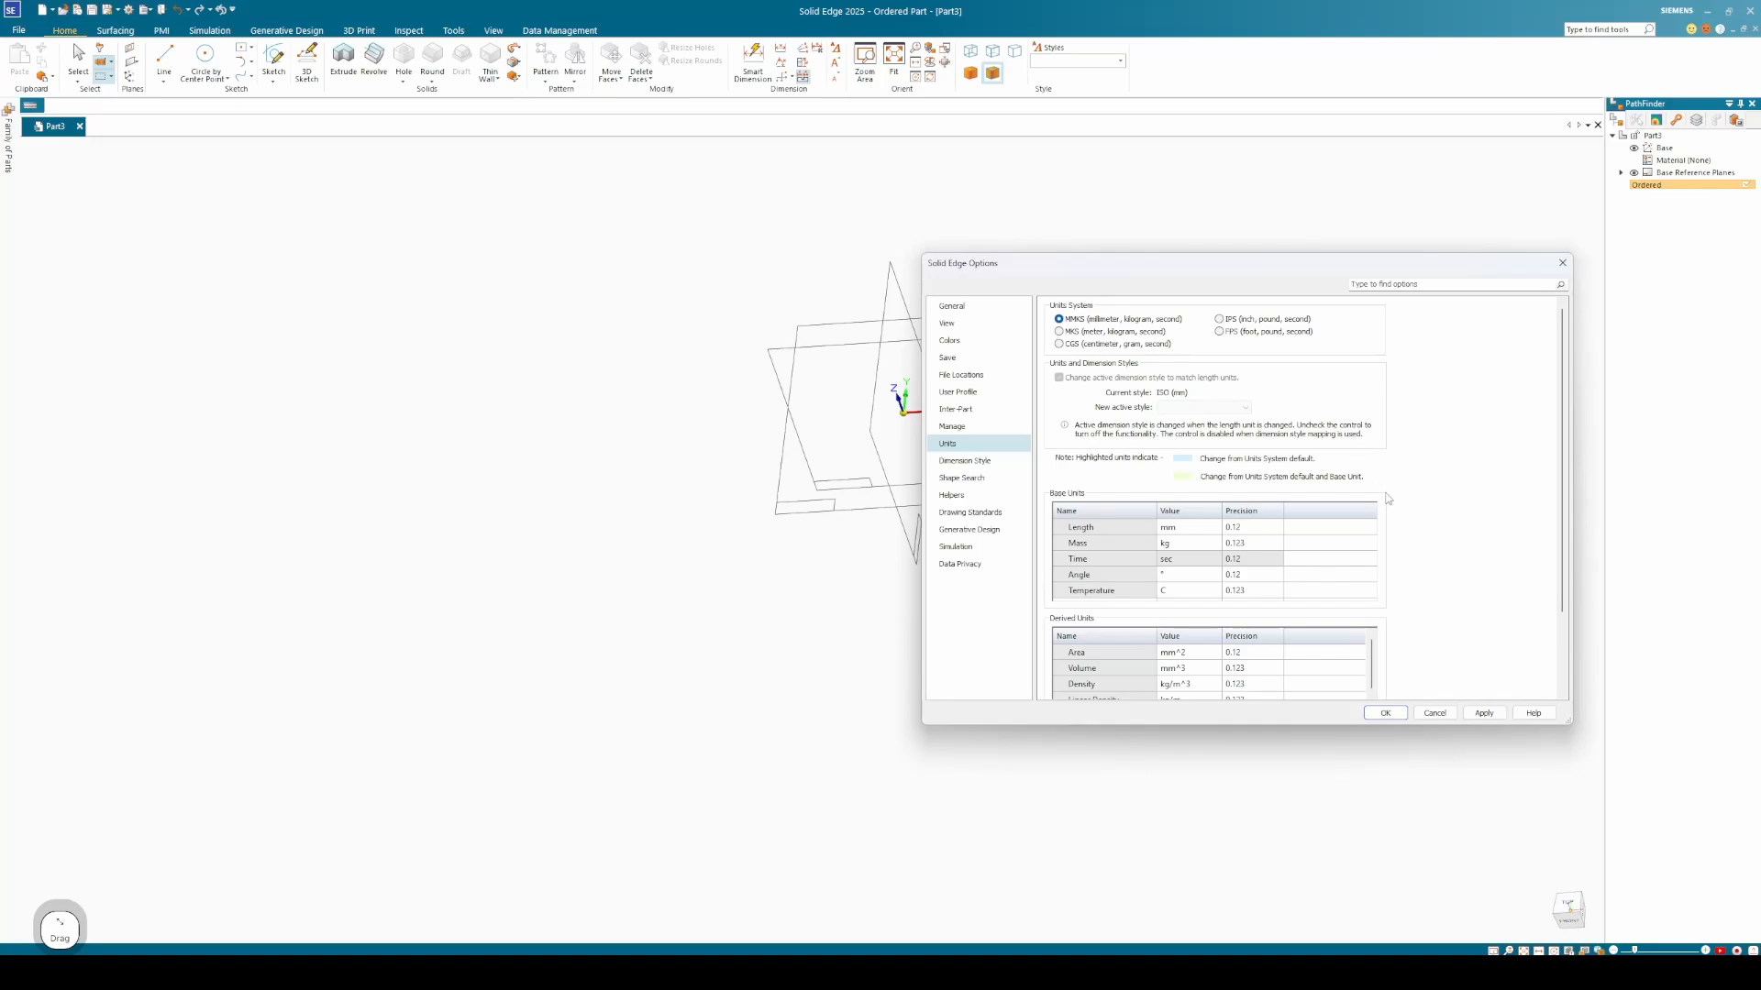
left_click(1215, 529)
left_click(1215, 529)
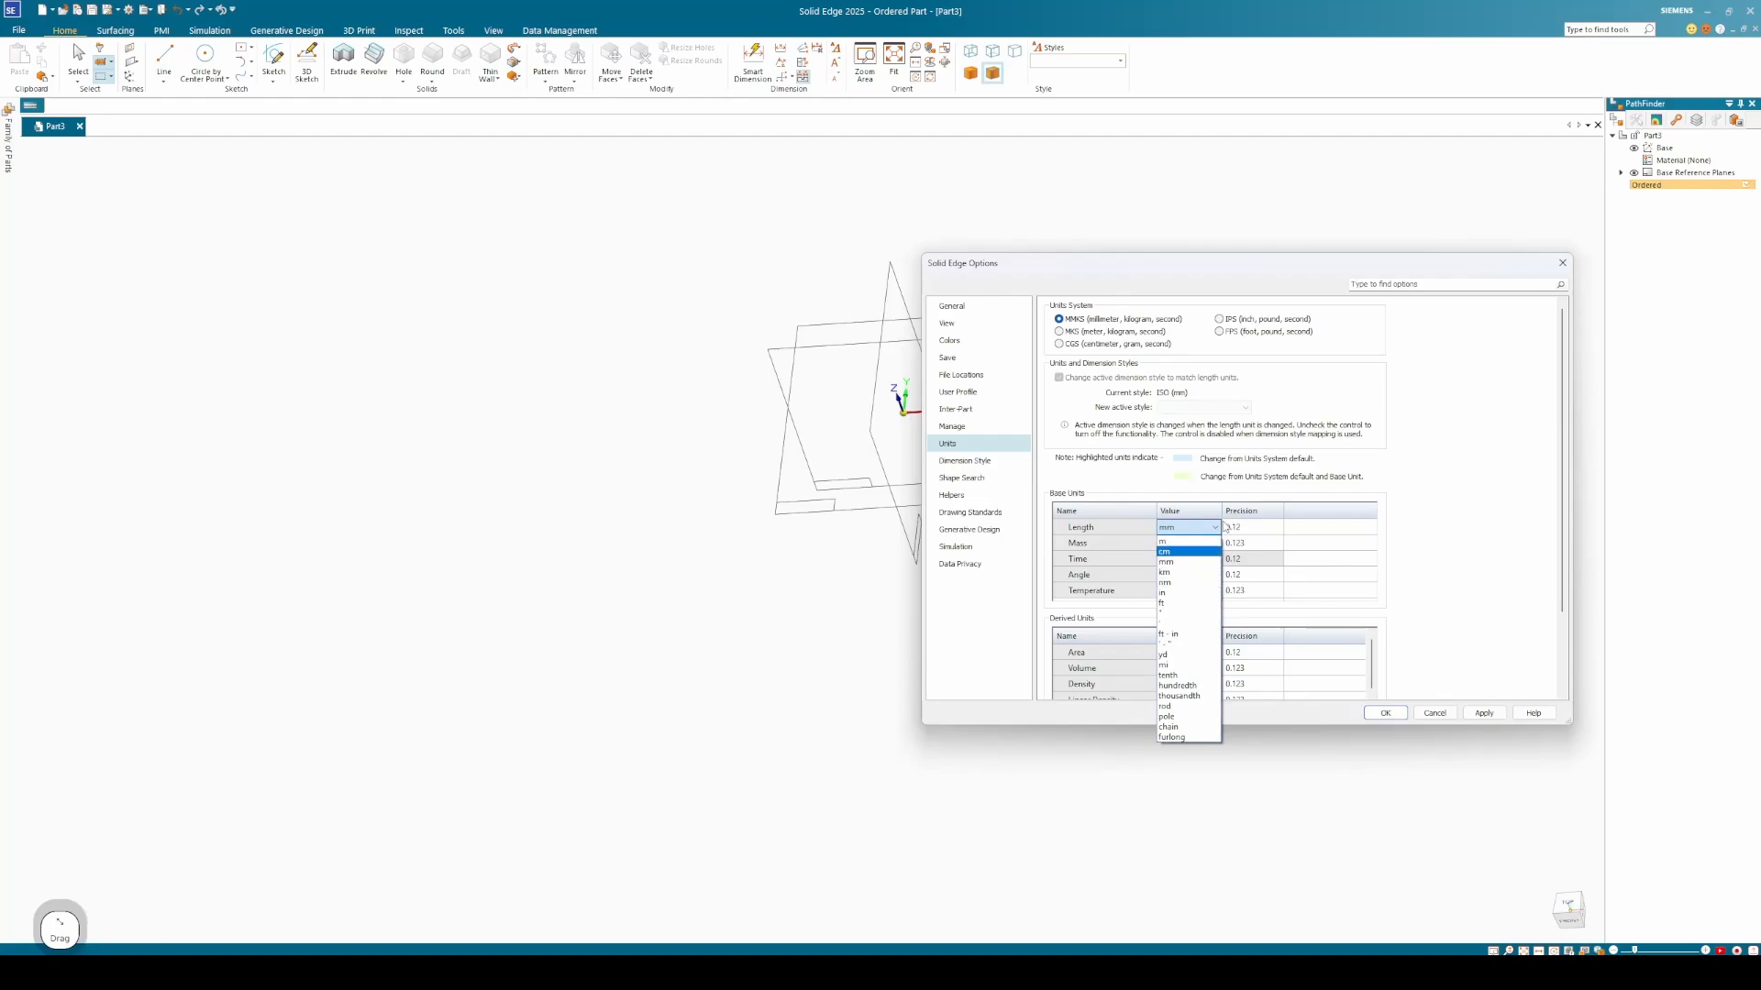
left_click(1226, 528)
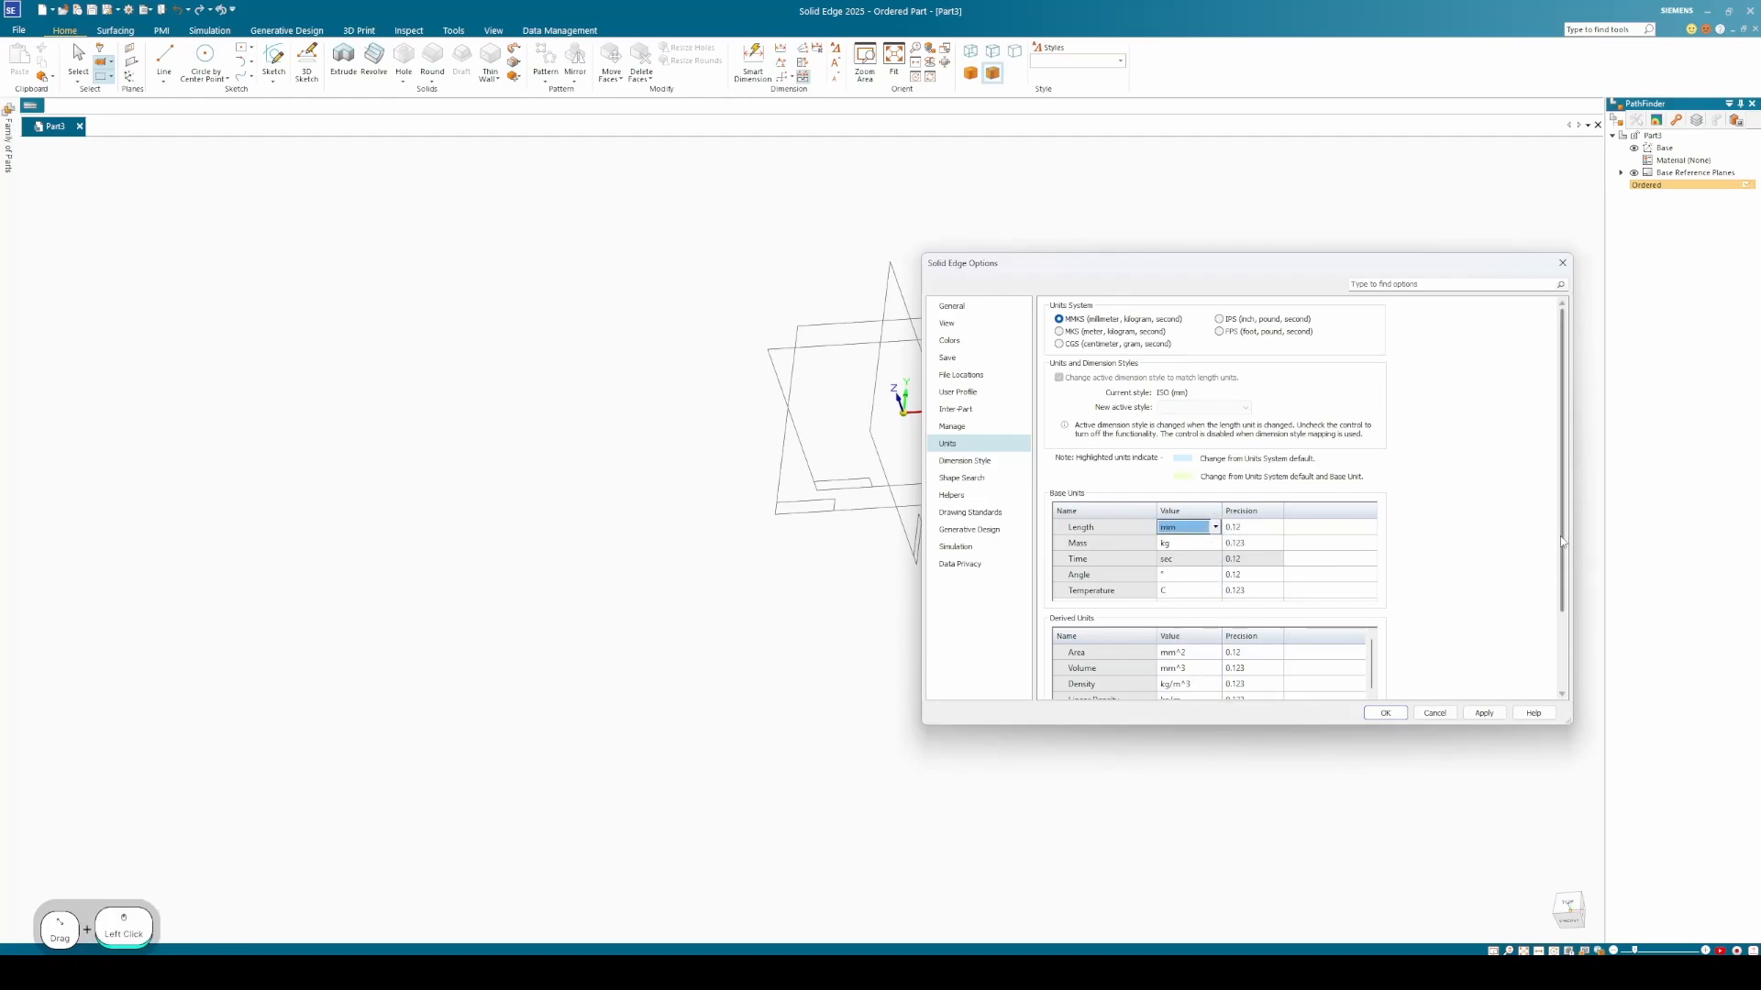
Look over the derived units, apply the part's option settings and close the options dialog.
left_click_drag(1562, 543, 1561, 639)
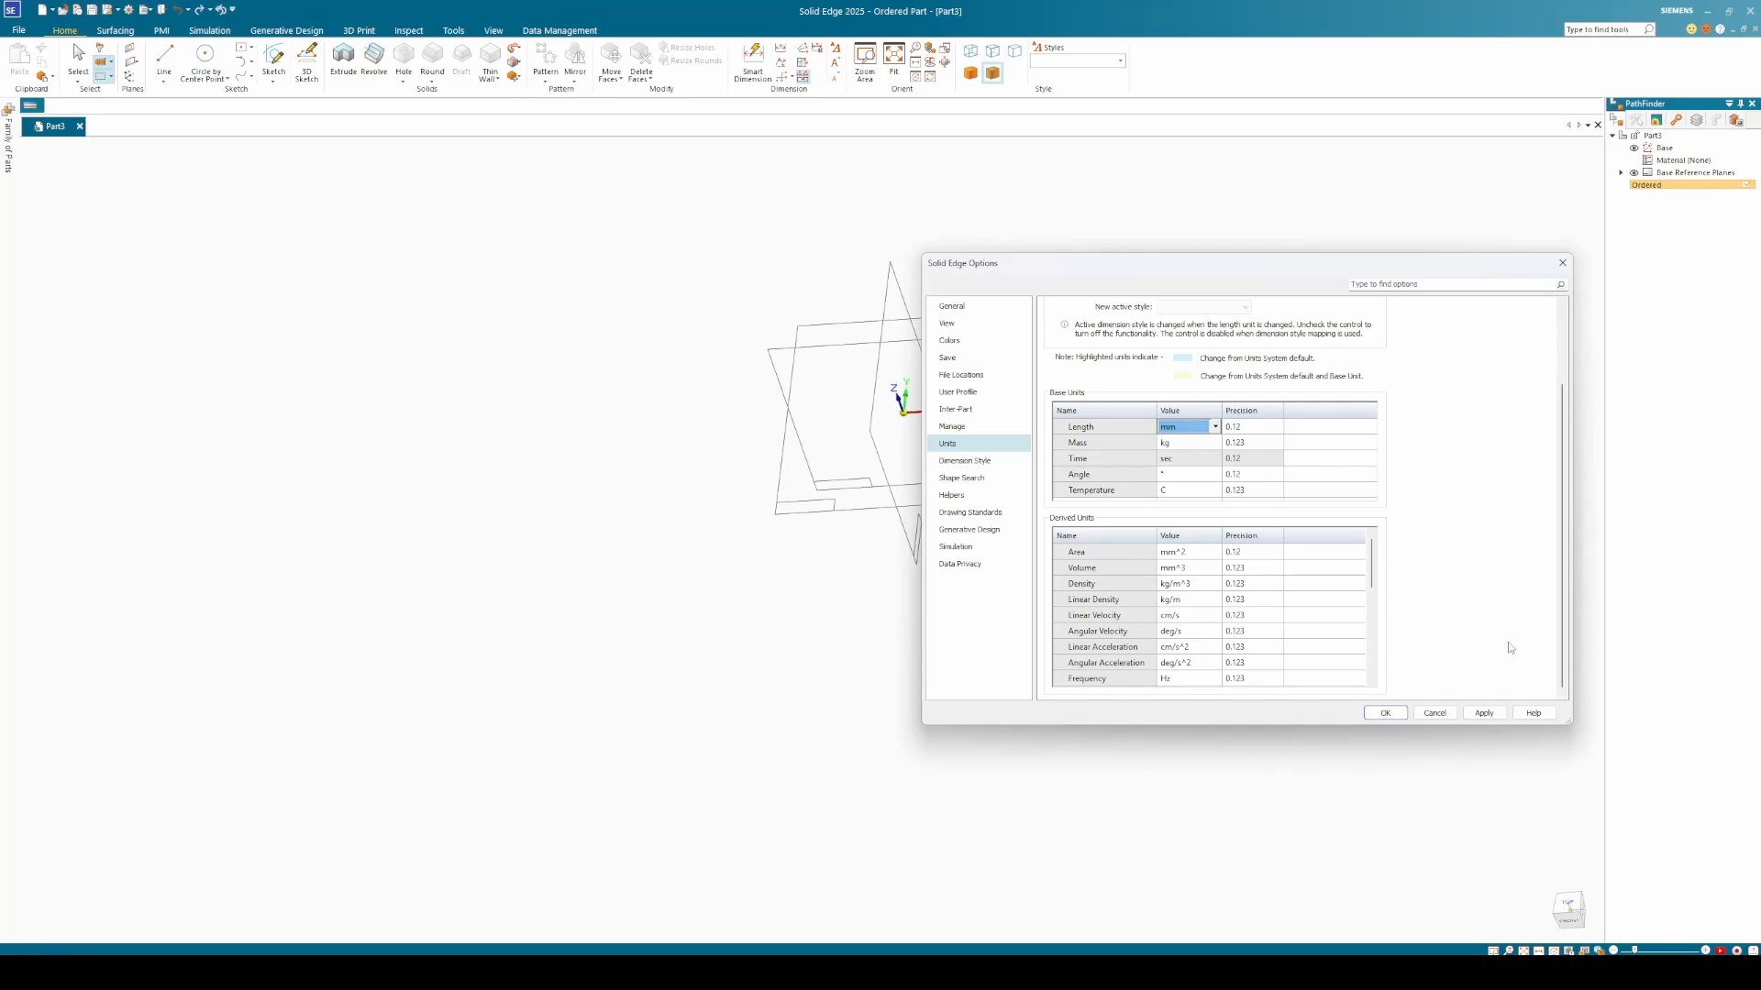
left_click(1488, 718)
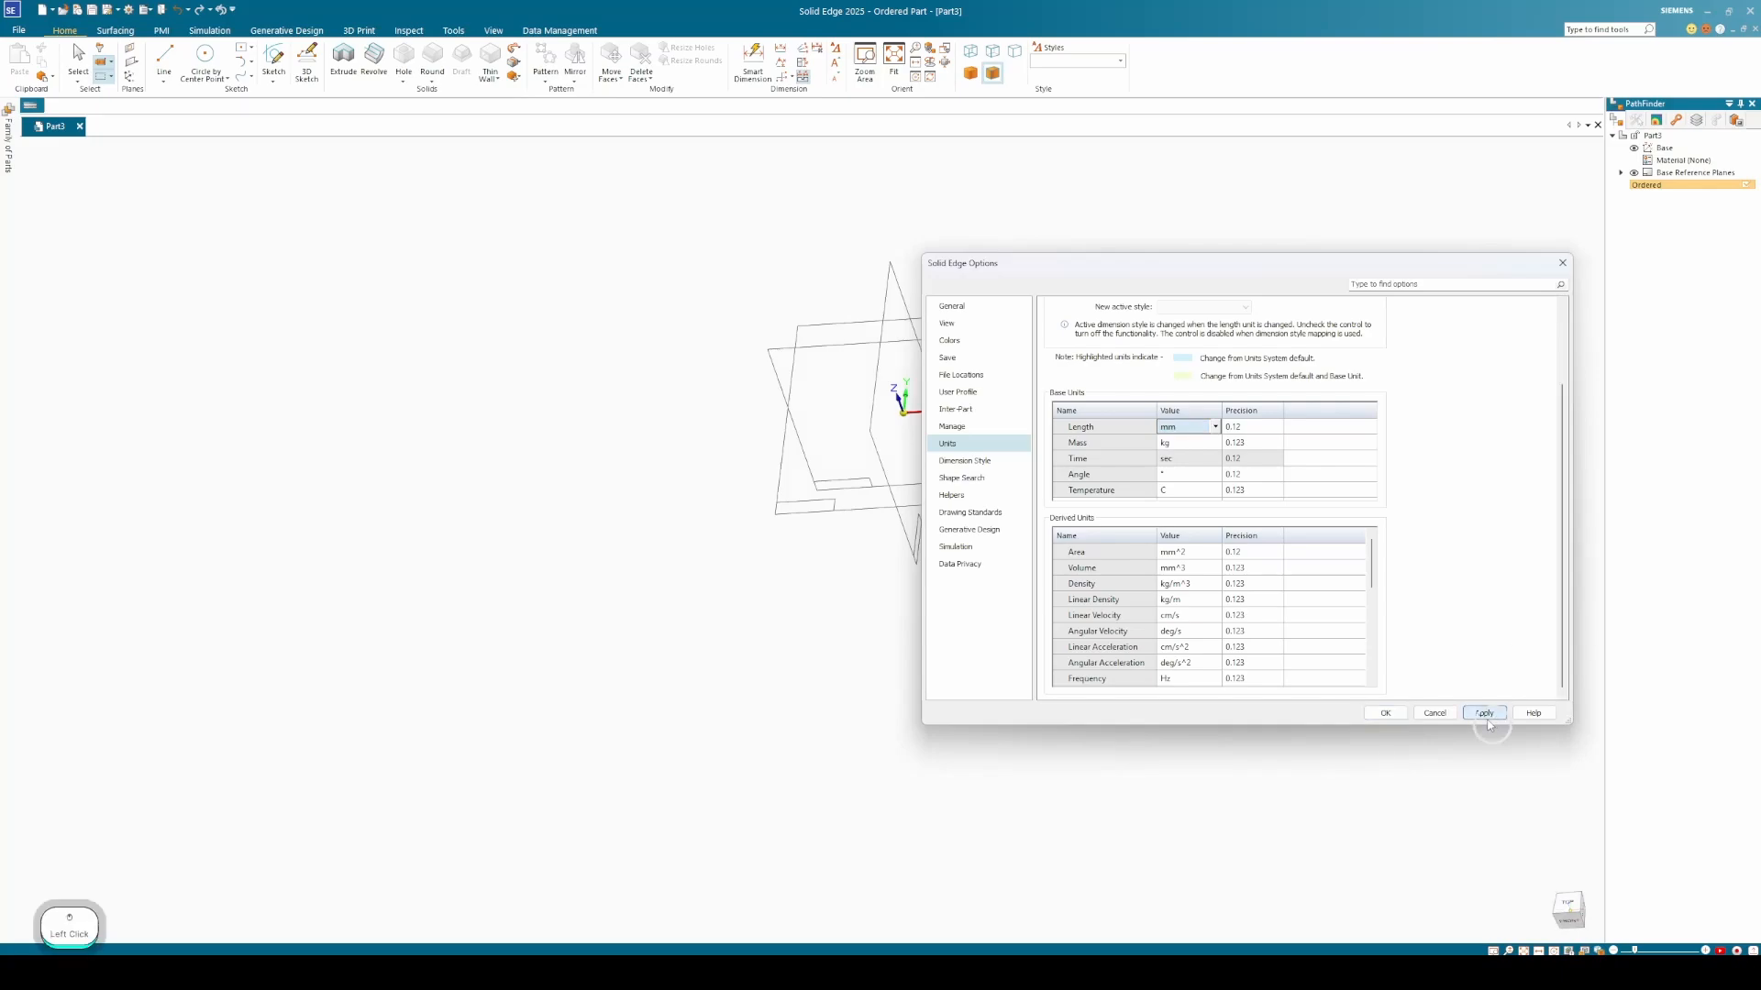
left_click(1383, 713)
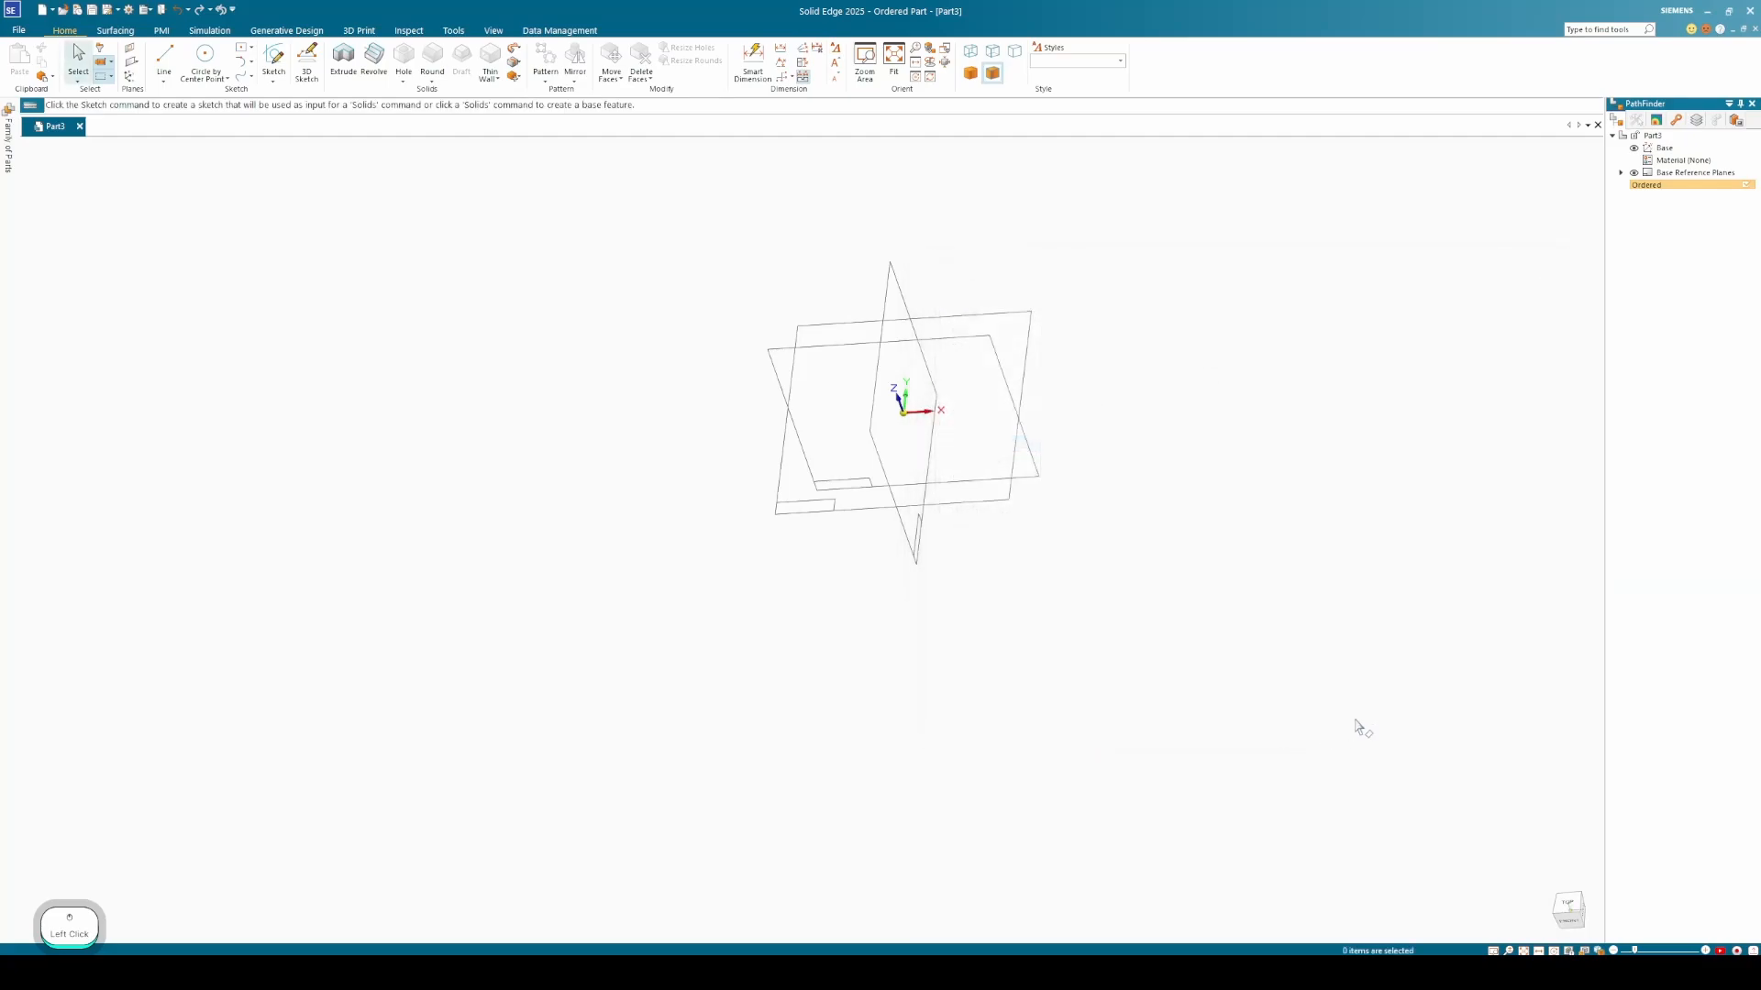